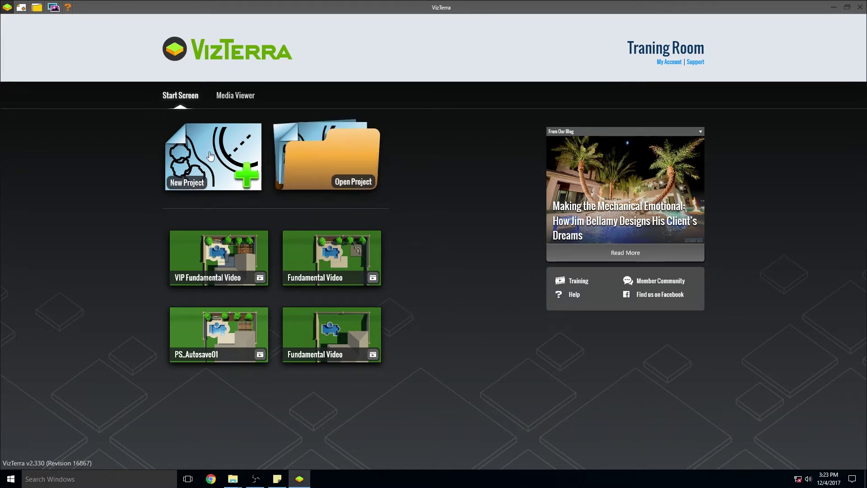
- Create a new project with the folder name "VT Fundamental Video" and start it
{"action": "left_click", "coordinate": [195, 163]}
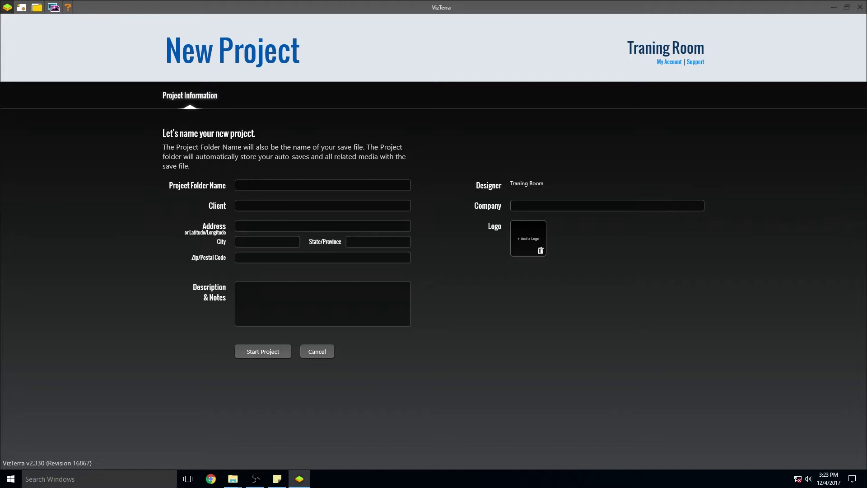
{"action": "type", "text": "VT Fundamental Video"}
{"action": "left_click", "coordinate": [256, 357]}
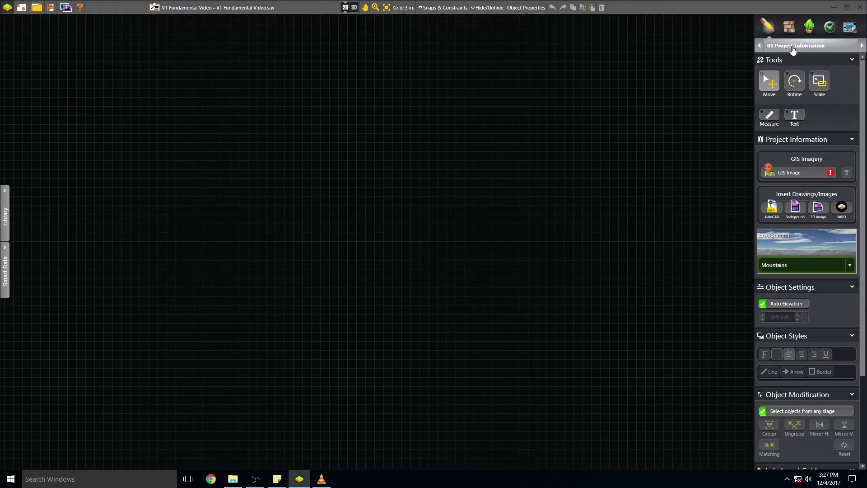
- Look over the list of design stages and advance from Project Information to the 02 House stage
{"action": "left_click", "coordinate": [789, 47]}
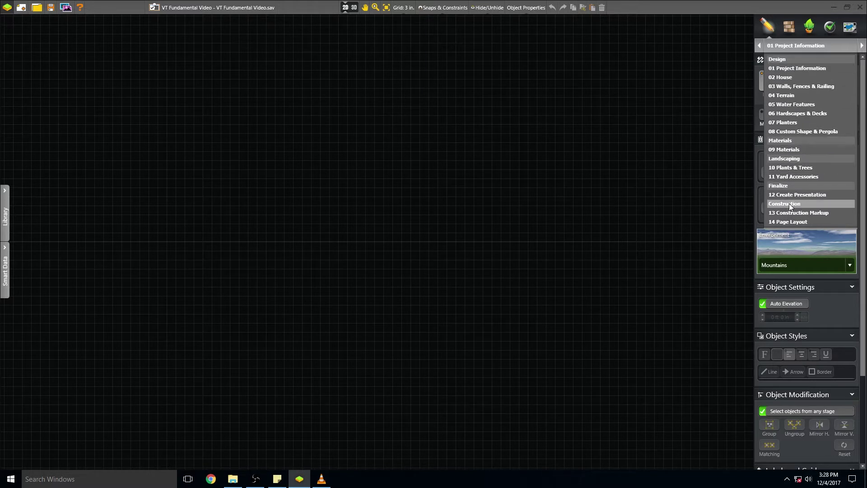
{"action": "left_click", "coordinate": [667, 132]}
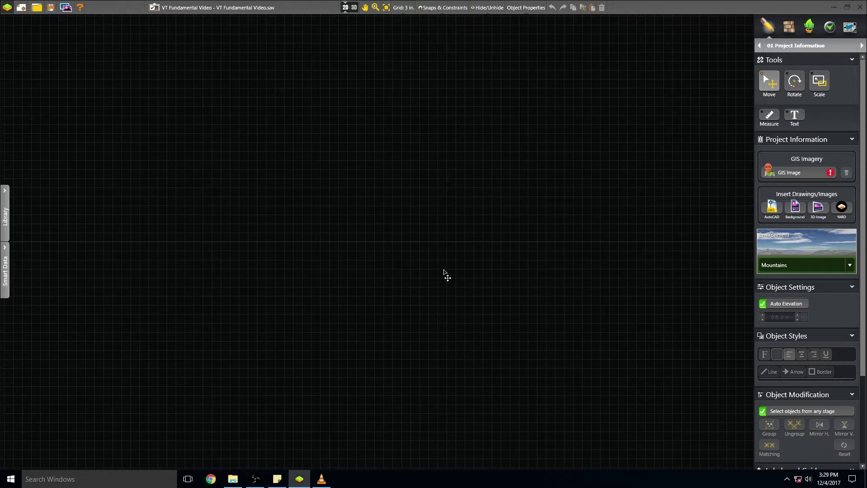
{"action": "left_click", "coordinate": [862, 46]}
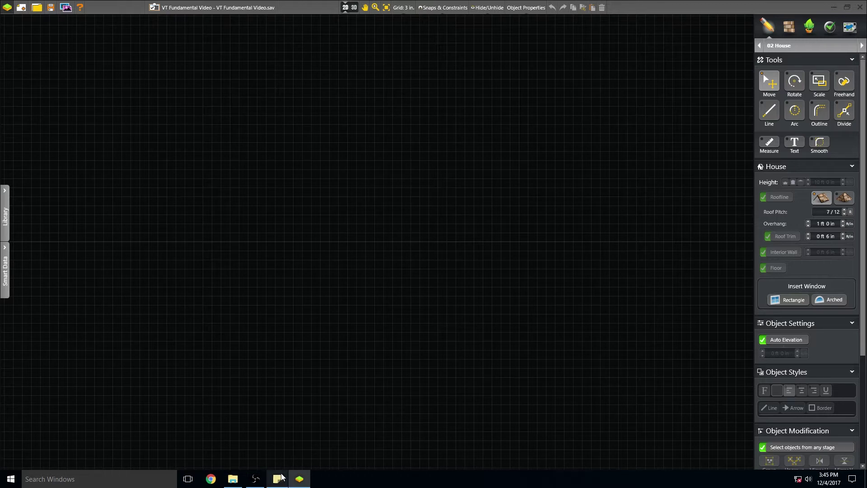
{"action": "left_click", "coordinate": [404, 7]}
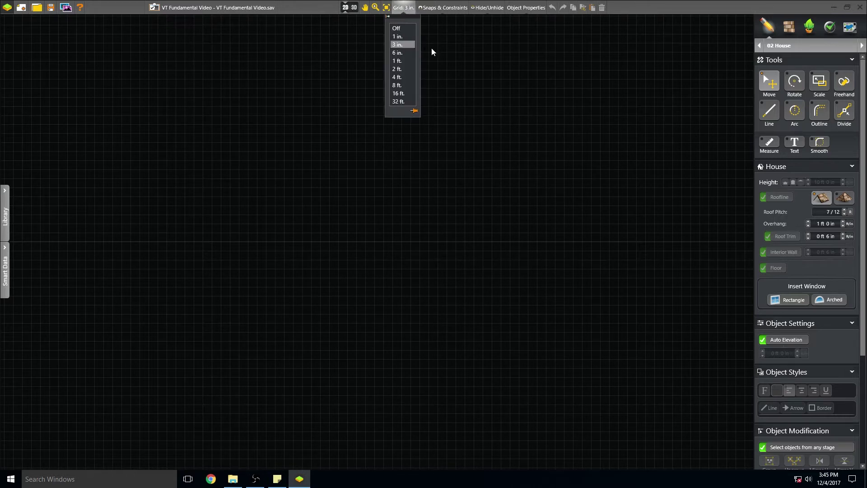
{"action": "left_click", "coordinate": [446, 52]}
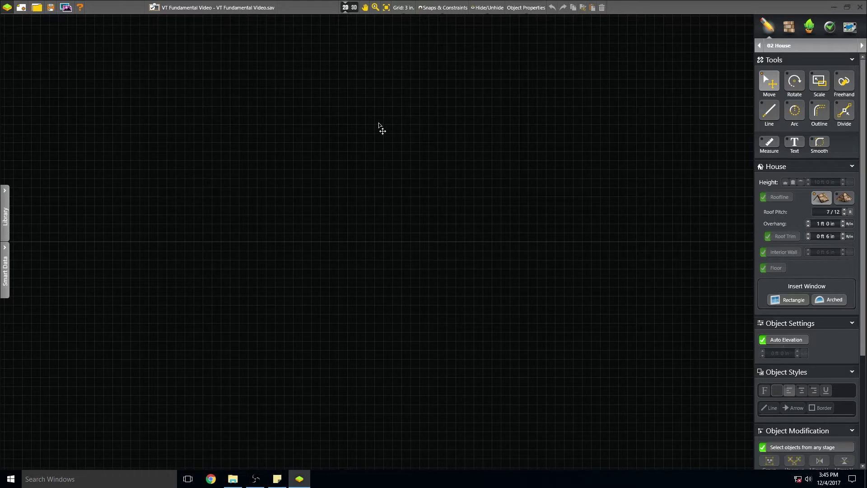
{"action": "left_click", "coordinate": [400, 9]}
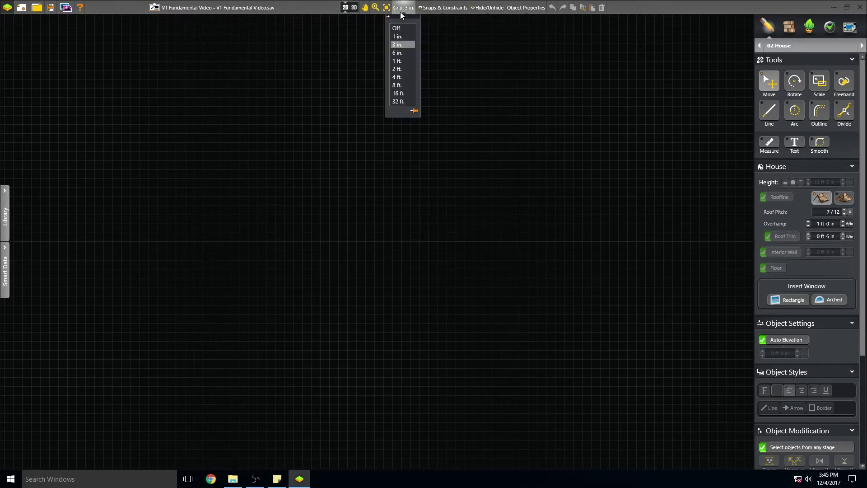
- Turn on the Grid snap so that drawn points lock to the grid
{"action": "left_click", "coordinate": [454, 8]}
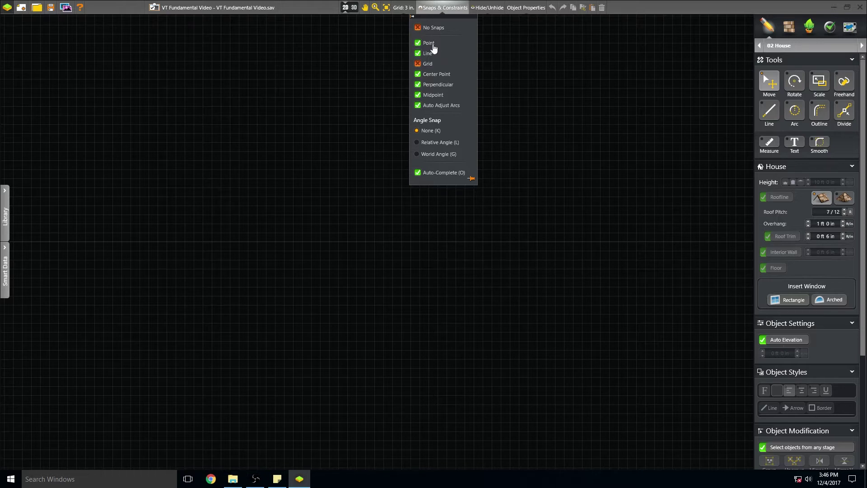
{"action": "left_click", "coordinate": [425, 64]}
{"action": "left_click", "coordinate": [514, 100]}
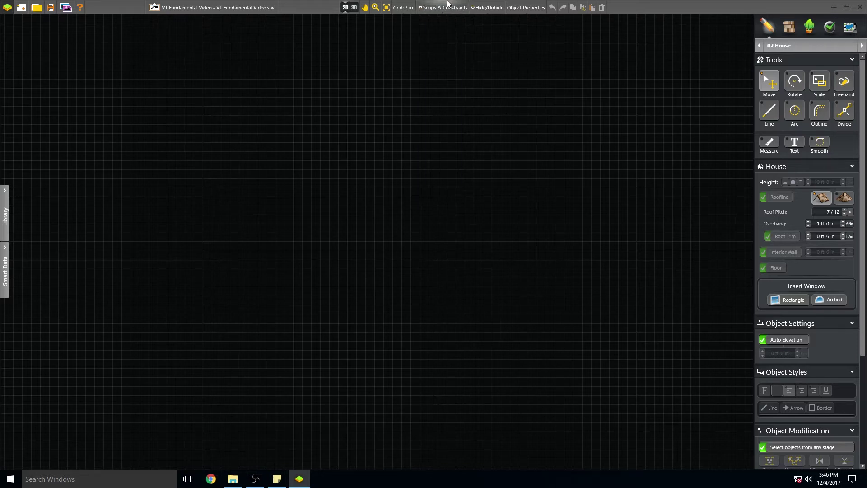
{"action": "left_click", "coordinate": [489, 7]}
- Start the house outline with the Line tool, drawing a 17 ft wall straight up at 90° near the middle of the canvas
{"action": "left_click", "coordinate": [771, 112]}
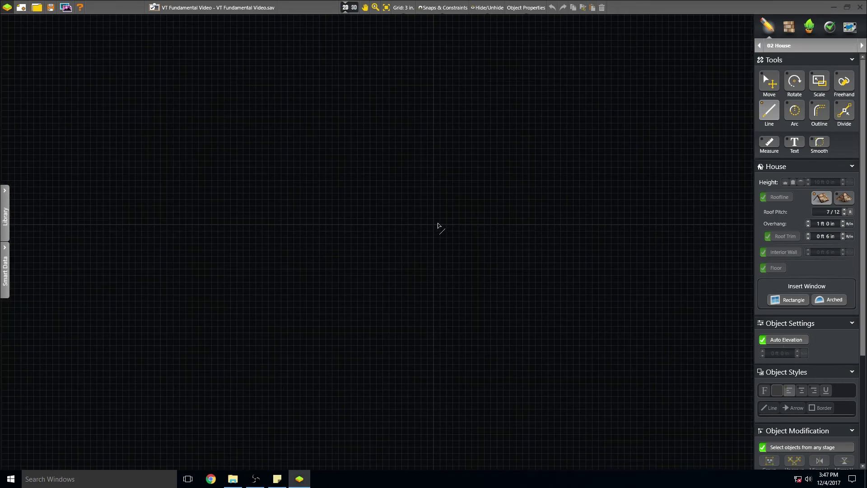
{"action": "scroll", "coordinate": [421, 232], "scroll_direction": "down", "scroll_amount": 1}
{"action": "scroll", "coordinate": [420, 233], "scroll_direction": "down", "scroll_amount": 2}
{"action": "scroll", "coordinate": [412, 234], "scroll_direction": "up", "scroll_amount": 3}
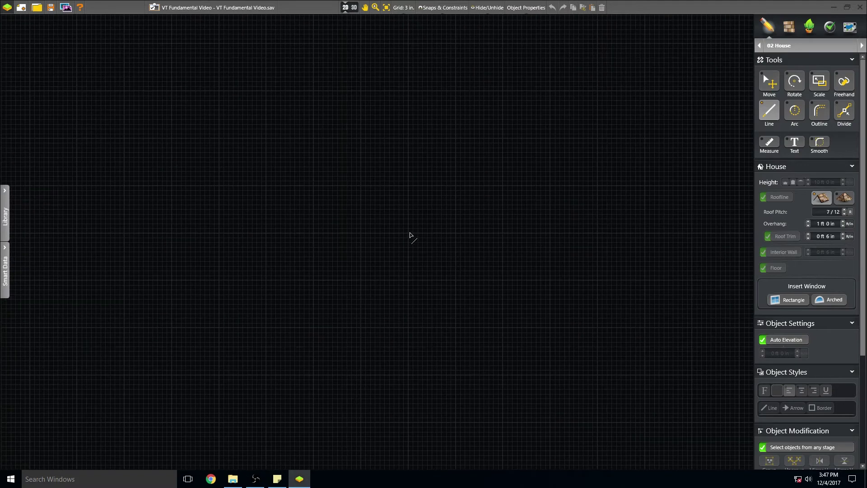
{"action": "left_click", "coordinate": [407, 233]}
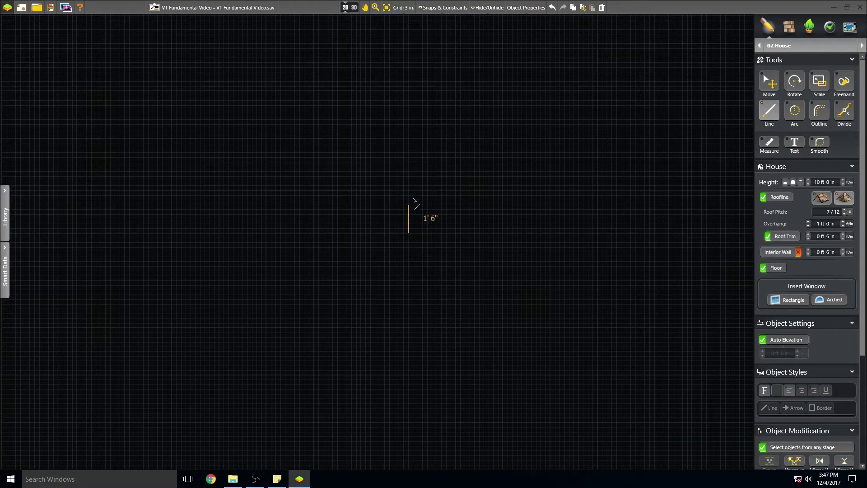
{"action": "middle_click_drag", "start_coordinate": [412, 174], "coordinate": [407, 210]}
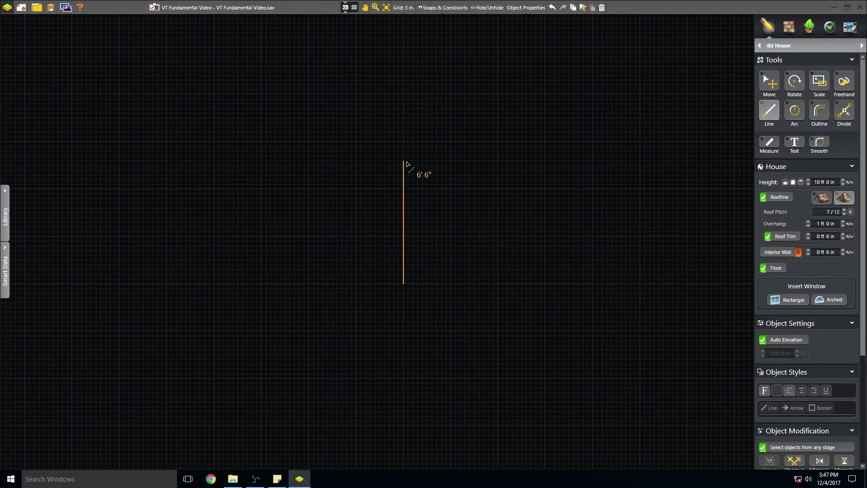
{"action": "type", "text": "17"}
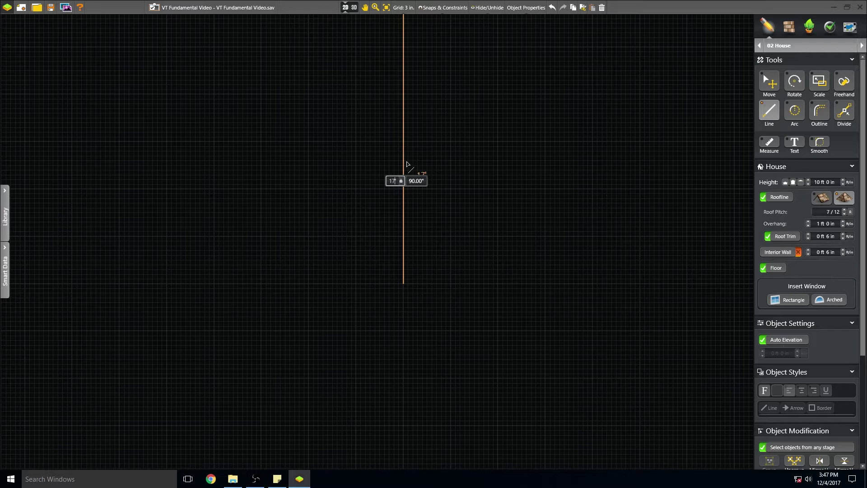
{"action": "key", "text": "Return"}
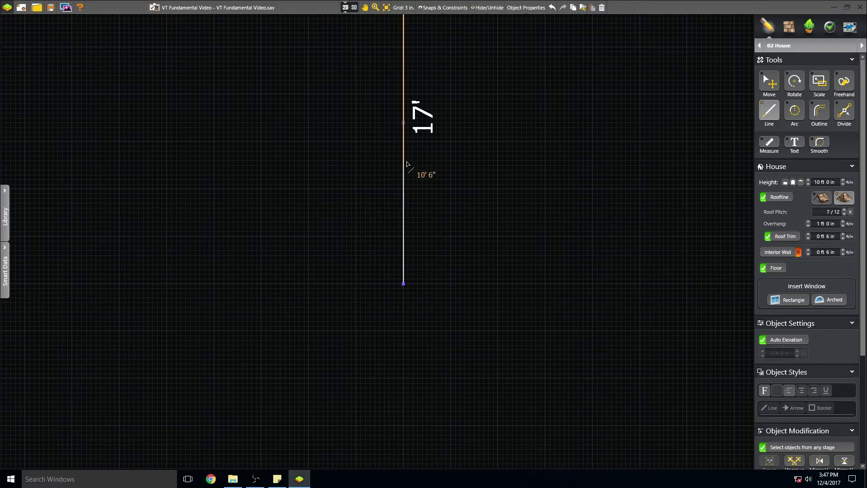
- Continue the house outline with a horizontal wall 24' 9" long running right from the upper end of the 17 ft wall
{"action": "scroll", "coordinate": [403, 160], "scroll_direction": "down", "scroll_amount": 2}
{"action": "middle_click_drag", "start_coordinate": [400, 155], "coordinate": [380, 201]}
{"action": "scroll", "coordinate": [381, 204], "scroll_direction": "up", "scroll_amount": 3}
{"action": "scroll", "coordinate": [381, 204], "scroll_direction": "down", "scroll_amount": 4}
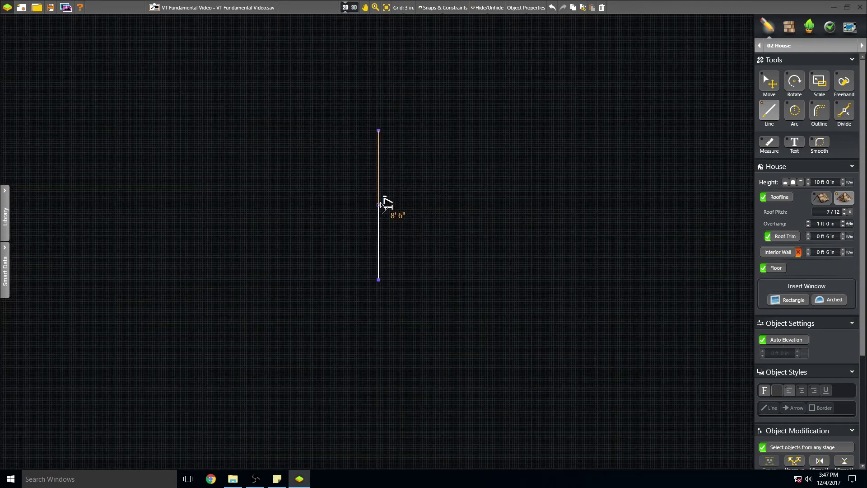
{"action": "scroll", "coordinate": [381, 204], "scroll_direction": "up", "scroll_amount": 3}
{"action": "scroll", "coordinate": [381, 204], "scroll_direction": "down", "scroll_amount": 3}
{"action": "scroll", "coordinate": [379, 205], "scroll_direction": "up", "scroll_amount": 2}
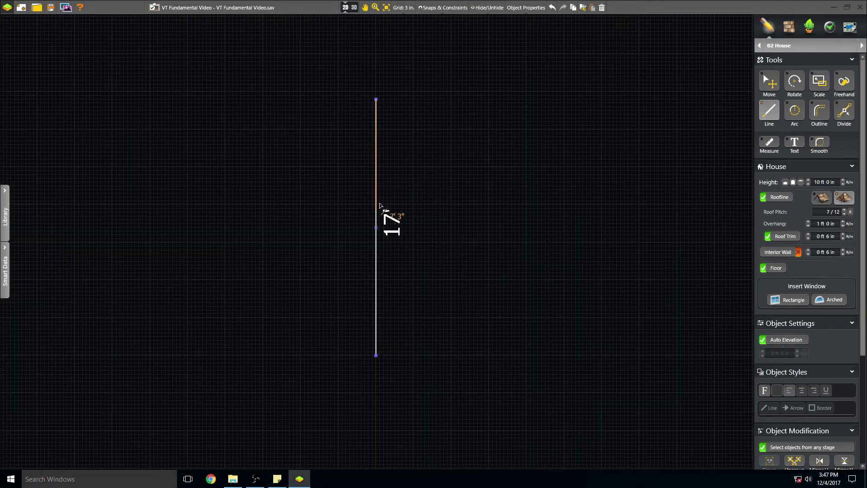
{"action": "scroll", "coordinate": [470, 190], "scroll_direction": "up", "scroll_amount": 1}
{"action": "mouse_move", "coordinate": [430, 185]}
{"action": "middle_mouse_down"}
{"action": "mouse_move", "coordinate": [493, 186]}
{"action": "mouse_move", "coordinate": [483, 188]}
{"action": "middle_mouse_up"}
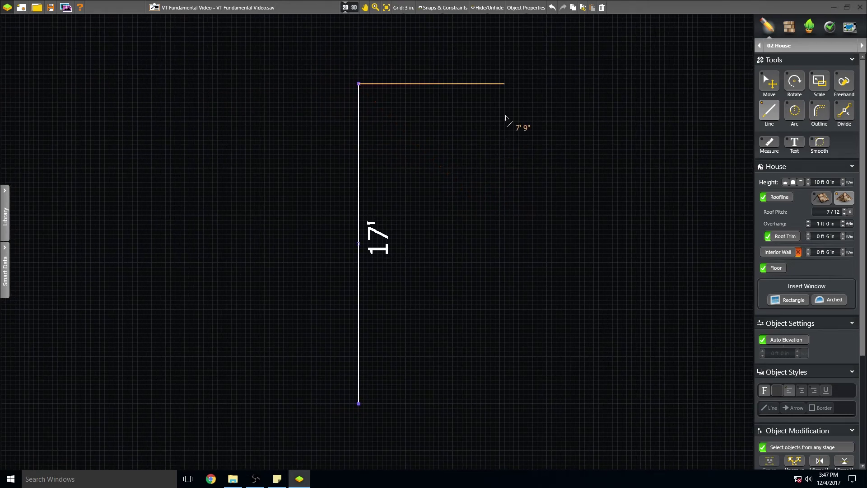
{"action": "scroll", "coordinate": [503, 120], "scroll_direction": "down", "scroll_amount": 1}
{"action": "middle_click_drag", "start_coordinate": [503, 121], "coordinate": [427, 112]}
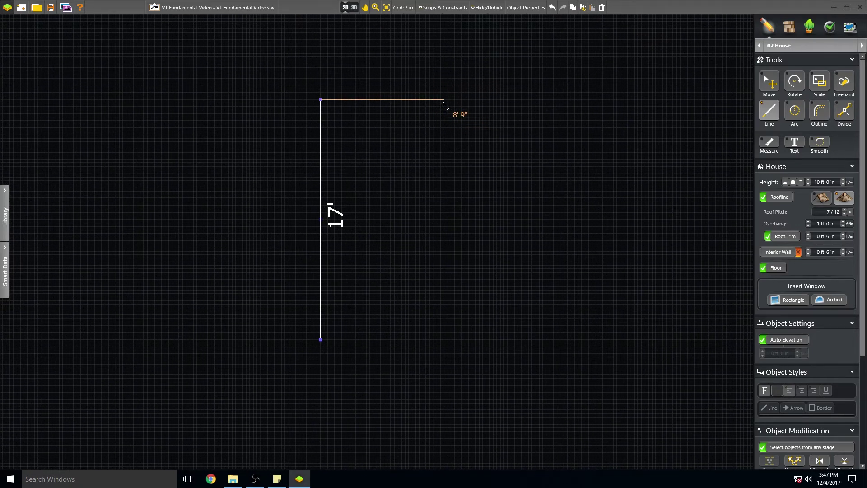
{"action": "mouse_move", "coordinate": [462, 110]}
{"action": "middle_mouse_down"}
{"action": "mouse_move", "coordinate": [443, 171]}
{"action": "mouse_move", "coordinate": [422, 167]}
{"action": "mouse_move", "coordinate": [484, 83]}
{"action": "mouse_move", "coordinate": [507, 81]}
{"action": "mouse_move", "coordinate": [463, 80]}
{"action": "mouse_move", "coordinate": [451, 89]}
{"action": "middle_mouse_up"}
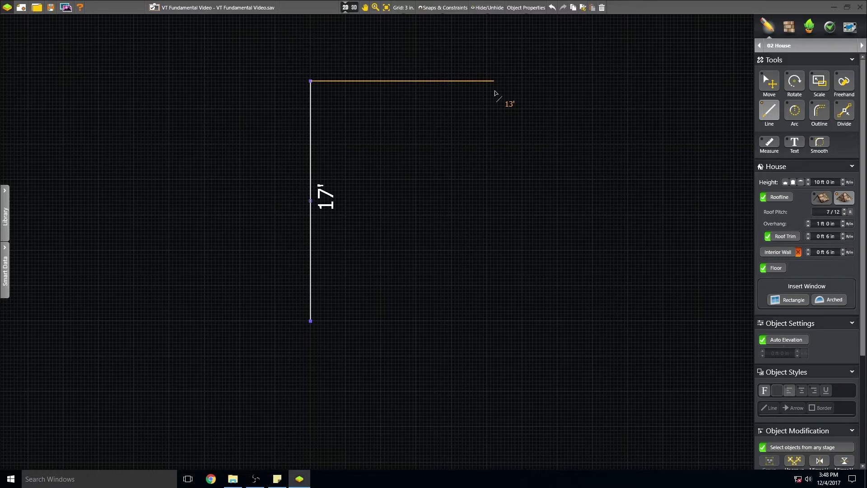
{"action": "type", "text": "24"}
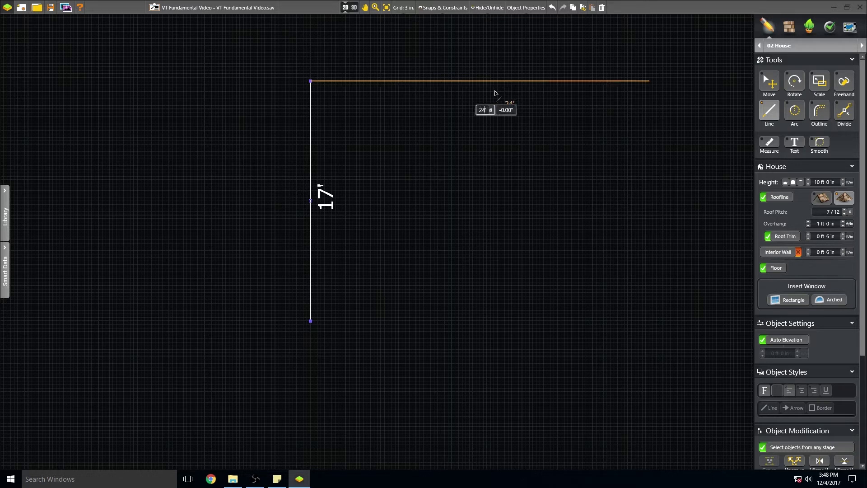
{"action": "type", "text": "'"}
{"action": "type", "text": "\"9"}
{"action": "key", "text": "Return"}
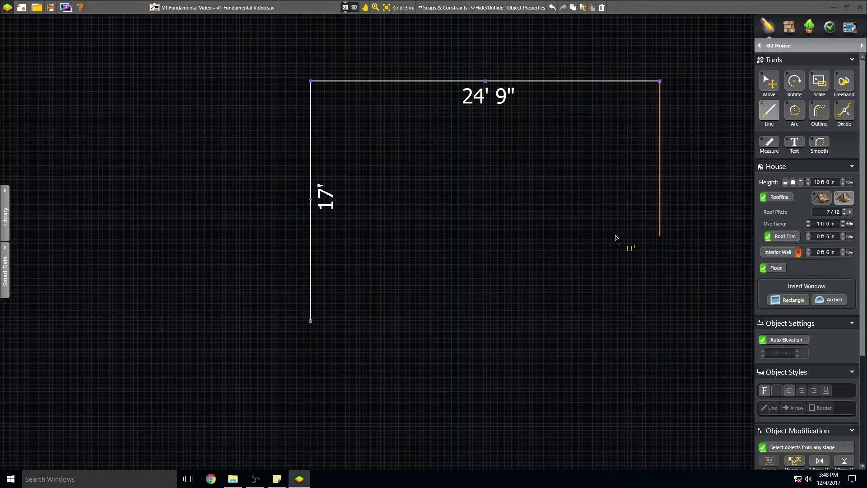
- Add a 52 ft wall running straight down from the right end of the 24' 9" wall
{"action": "scroll", "coordinate": [615, 238], "scroll_direction": "down", "scroll_amount": 1}
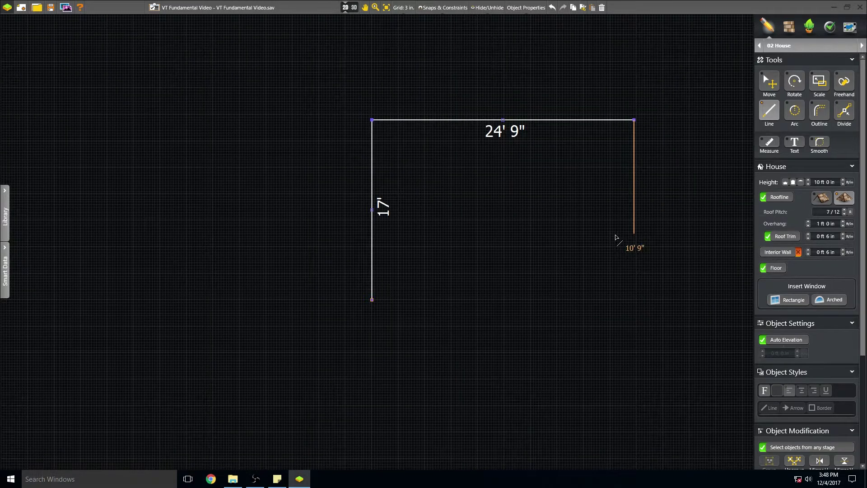
{"action": "scroll", "coordinate": [615, 237], "scroll_direction": "down", "scroll_amount": 1}
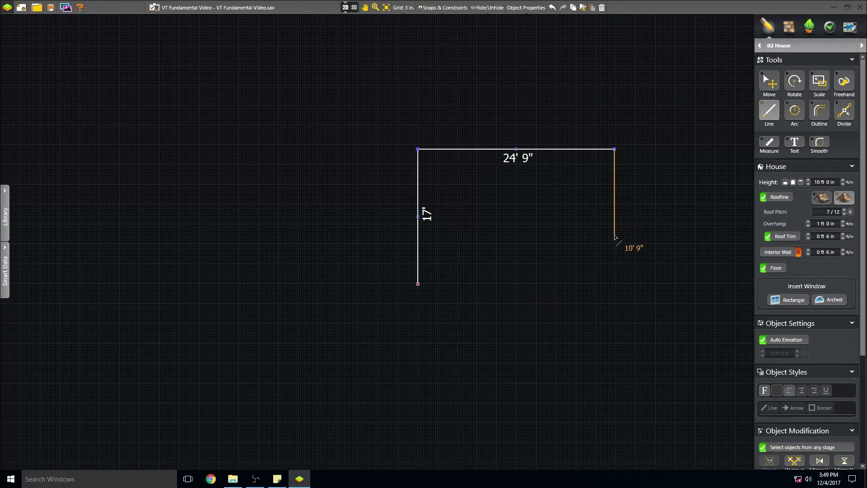
{"action": "scroll", "coordinate": [614, 238], "scroll_direction": "down", "scroll_amount": 1}
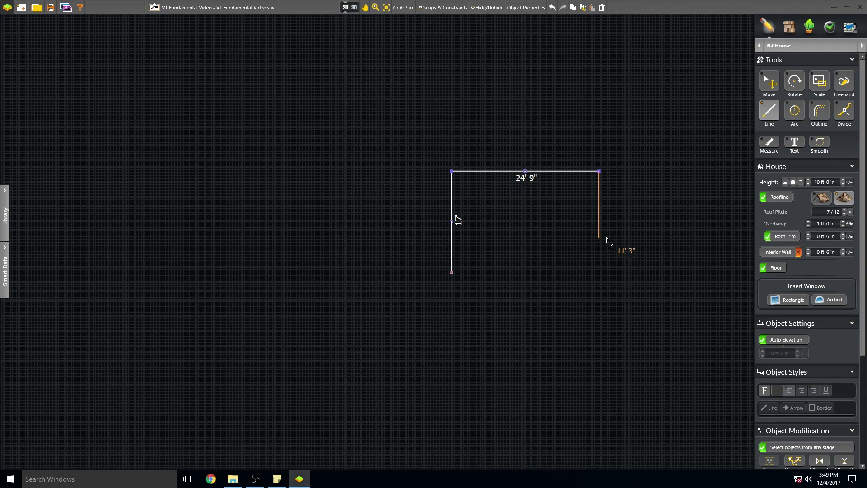
{"action": "mouse_move", "coordinate": [596, 238]}
{"action": "middle_mouse_down"}
{"action": "mouse_move", "coordinate": [473, 180]}
{"action": "mouse_move", "coordinate": [424, 134]}
{"action": "mouse_move", "coordinate": [490, 143]}
{"action": "mouse_move", "coordinate": [469, 230]}
{"action": "mouse_move", "coordinate": [482, 169]}
{"action": "mouse_move", "coordinate": [480, 109]}
{"action": "mouse_move", "coordinate": [491, 116]}
{"action": "middle_mouse_up"}
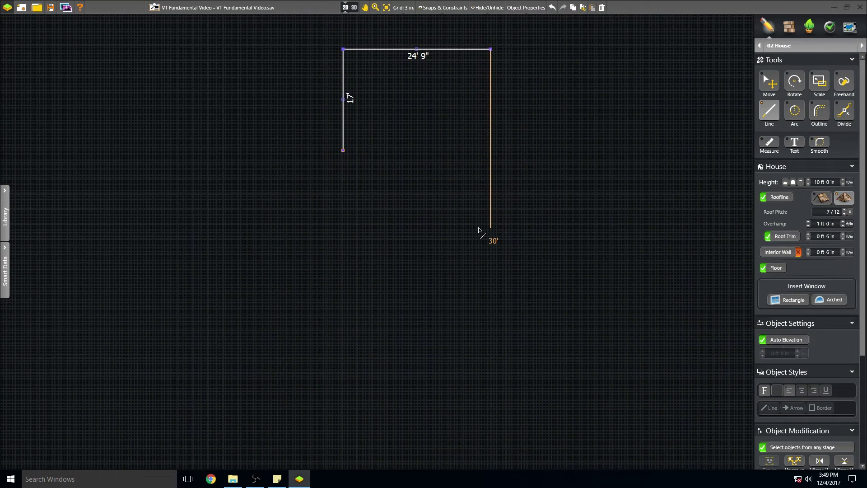
{"action": "type", "text": "52"}
{"action": "key", "text": "Return"}
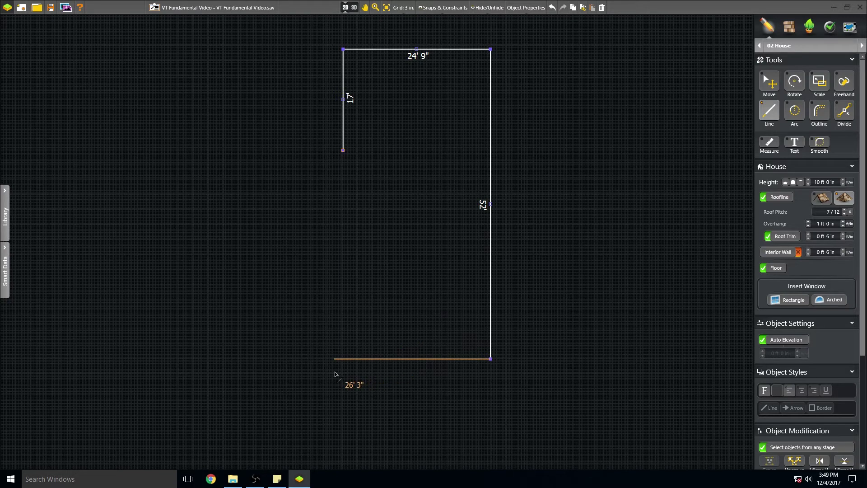
- Draw the house's bottom wall 50' 9" long, running left from the lower end of the 52 ft wall
{"action": "type", "text": "50' "}
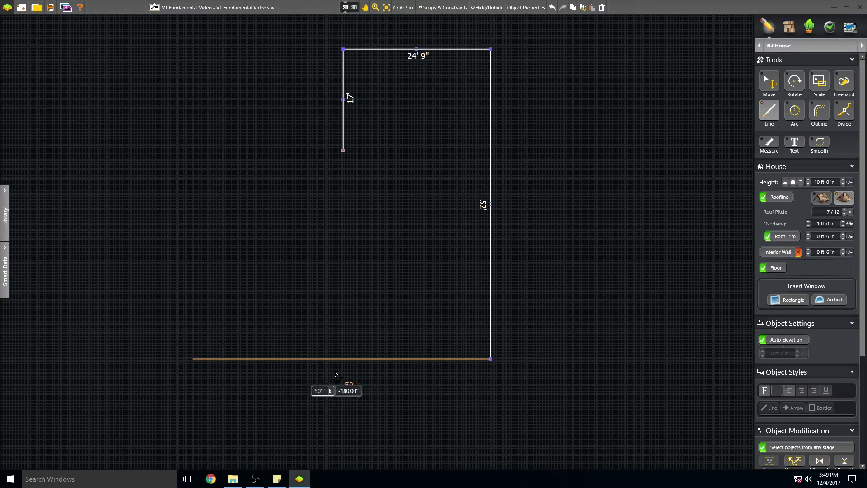
{"action": "type", "text": "9"}
{"action": "key", "text": "Return"}
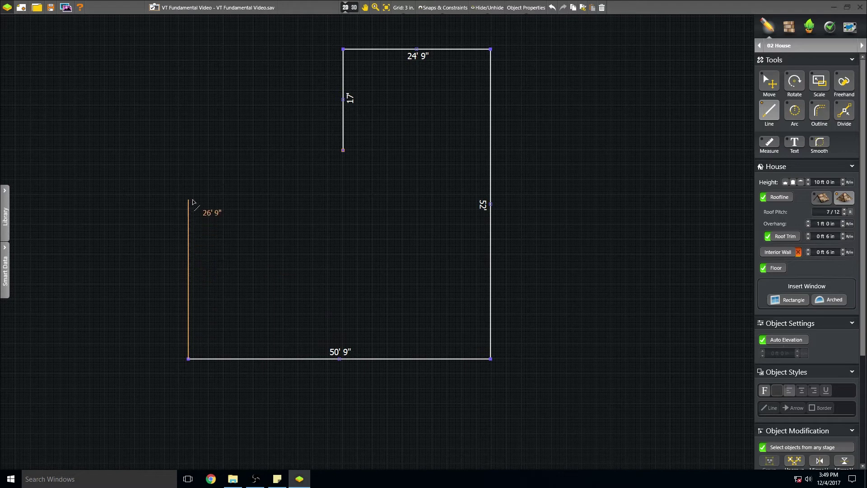
- Draw a 35 ft wall upward from the bottom wall's left end and close the house outline at its starting point
{"action": "type", "text": "35"}
{"action": "key", "text": "Return"}
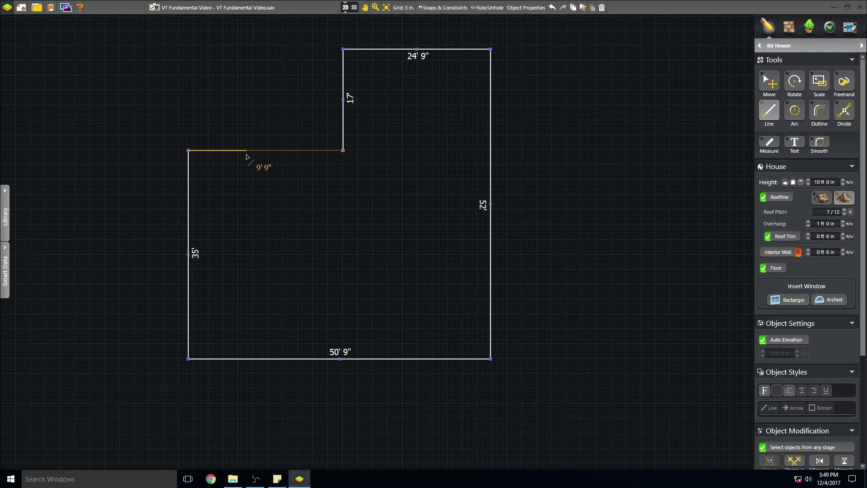
{"action": "left_click", "coordinate": [246, 157]}
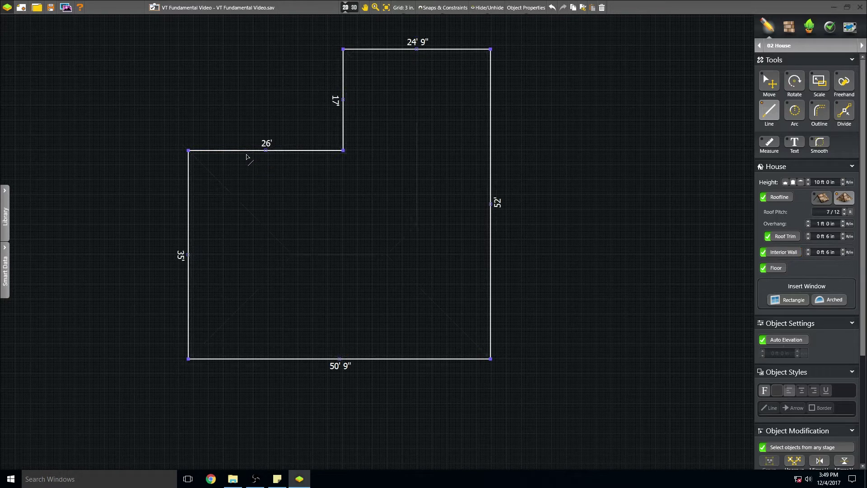
- Switch to the Move tool, deselect the finished house, and select it again by its right-hand wall
{"action": "middle_click_drag", "start_coordinate": [283, 158], "coordinate": [324, 210]}
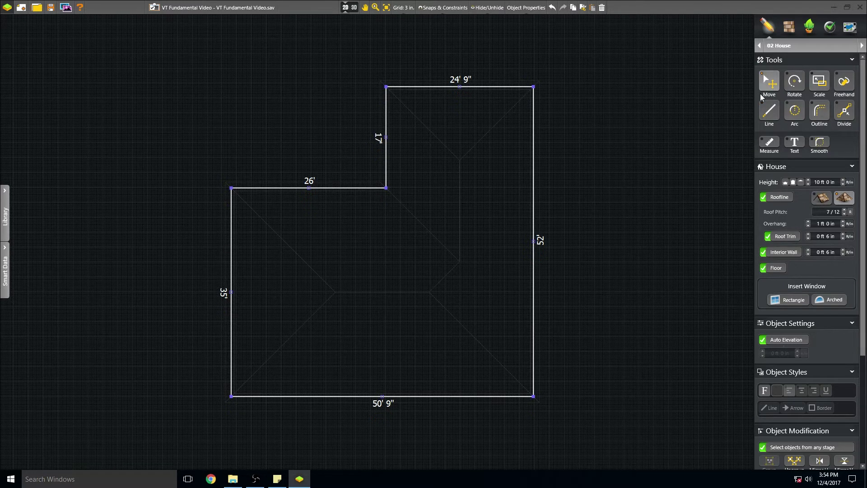
{"action": "left_click", "coordinate": [769, 84]}
{"action": "left_click", "coordinate": [614, 253]}
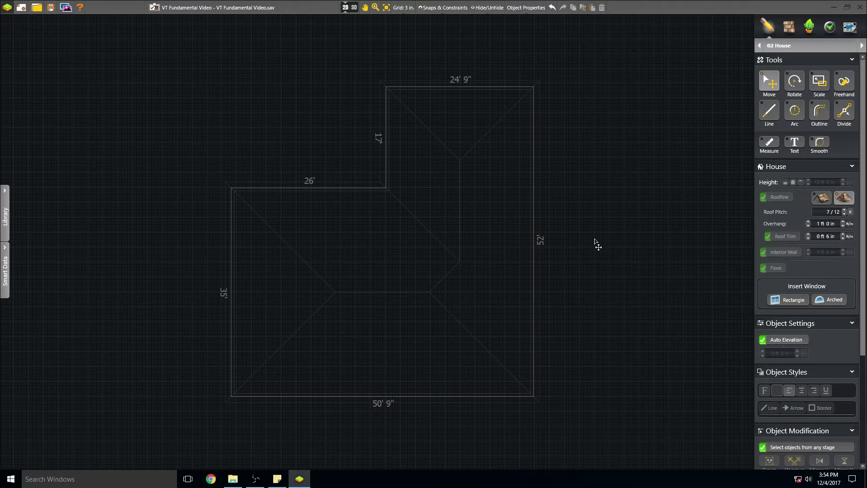
{"action": "left_click", "coordinate": [534, 224]}
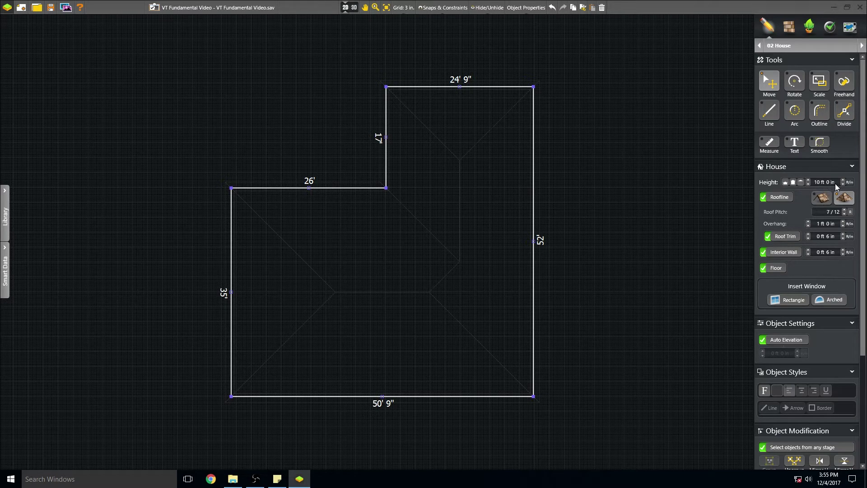
- Set the house height to 20 ft, then show the deselected house in 3D
{"action": "left_click", "coordinate": [793, 183]}
{"action": "left_click", "coordinate": [579, 244]}
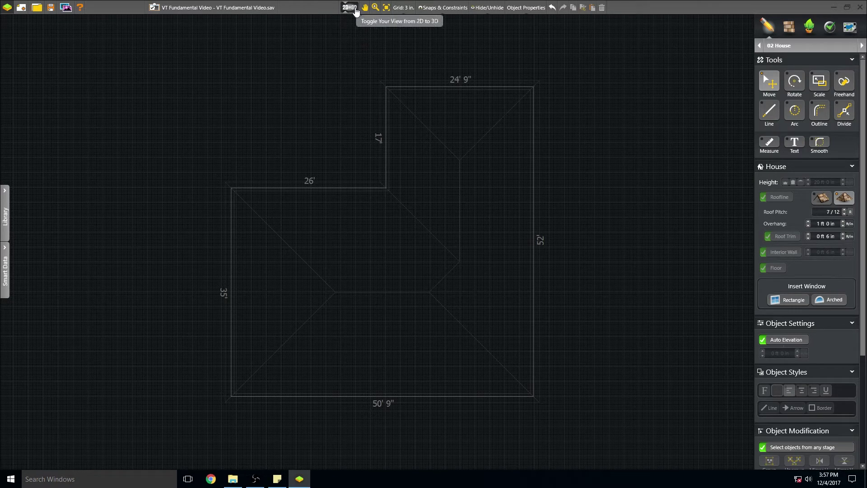
{"action": "left_click", "coordinate": [349, 7]}
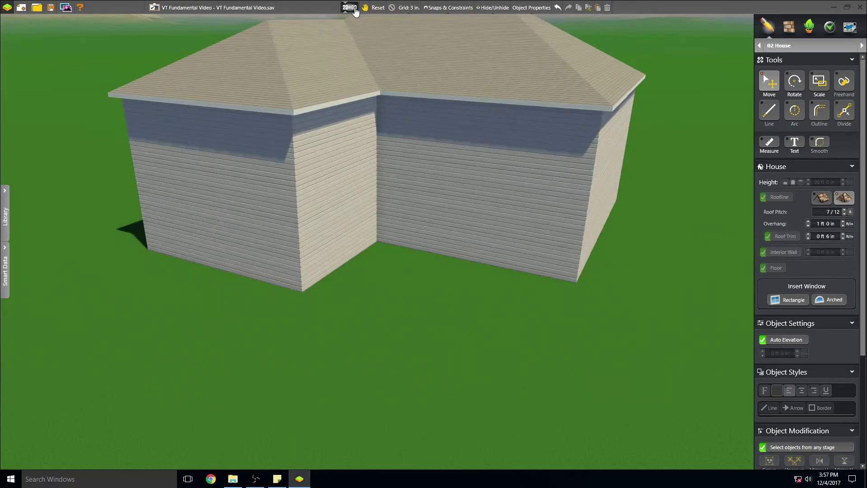
- Examine the house's hip roof and walls in 3D from above, close up and at ground level
{"action": "middle_click_drag", "start_coordinate": [369, 187], "coordinate": [372, 279]}
{"action": "scroll", "coordinate": [298, 244], "scroll_direction": "down", "scroll_amount": 5}
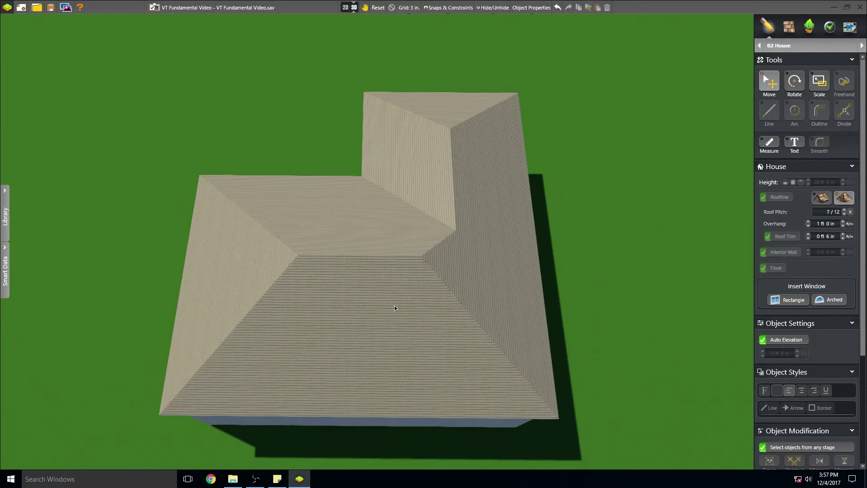
{"action": "scroll", "coordinate": [371, 289], "scroll_direction": "up", "scroll_amount": 6}
{"action": "scroll", "coordinate": [369, 290], "scroll_direction": "down", "scroll_amount": 8}
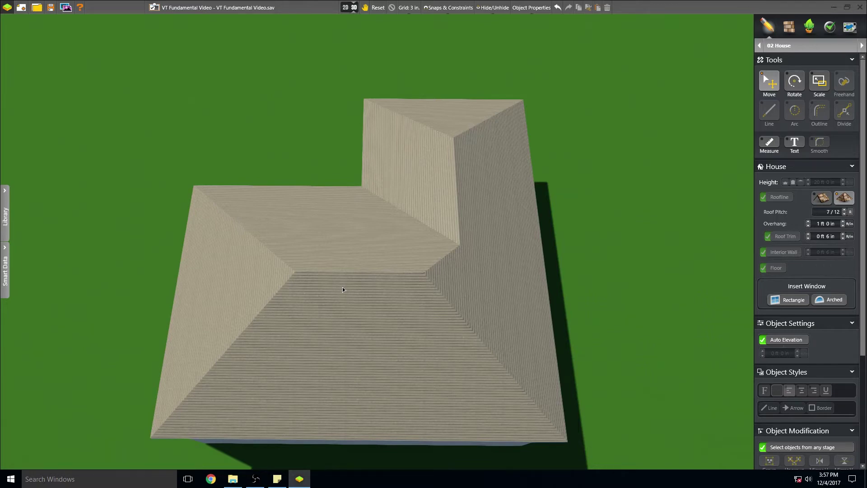
{"action": "scroll", "coordinate": [342, 287], "scroll_direction": "up", "scroll_amount": 5}
{"action": "scroll", "coordinate": [346, 251], "scroll_direction": "down", "scroll_amount": 6}
{"action": "scroll", "coordinate": [325, 338], "scroll_direction": "up", "scroll_amount": 6}
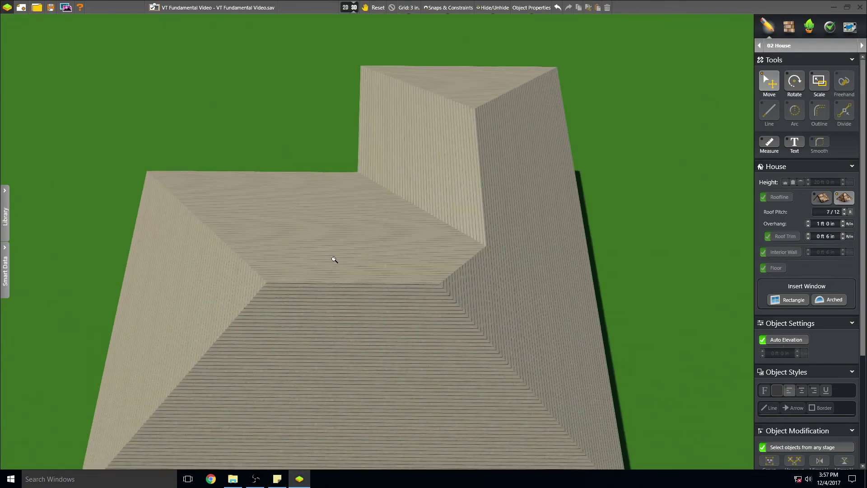
{"action": "scroll", "coordinate": [334, 260], "scroll_direction": "down", "scroll_amount": 6}
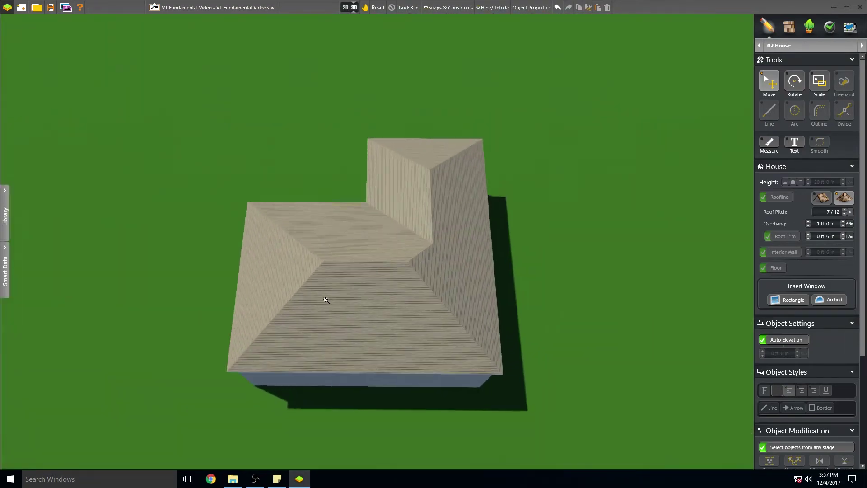
{"action": "scroll", "coordinate": [326, 300], "scroll_direction": "up", "scroll_amount": 6}
{"action": "scroll", "coordinate": [330, 277], "scroll_direction": "down", "scroll_amount": 2}
{"action": "scroll", "coordinate": [330, 277], "scroll_direction": "down", "scroll_amount": 5}
{"action": "scroll", "coordinate": [327, 305], "scroll_direction": "up", "scroll_amount": 6}
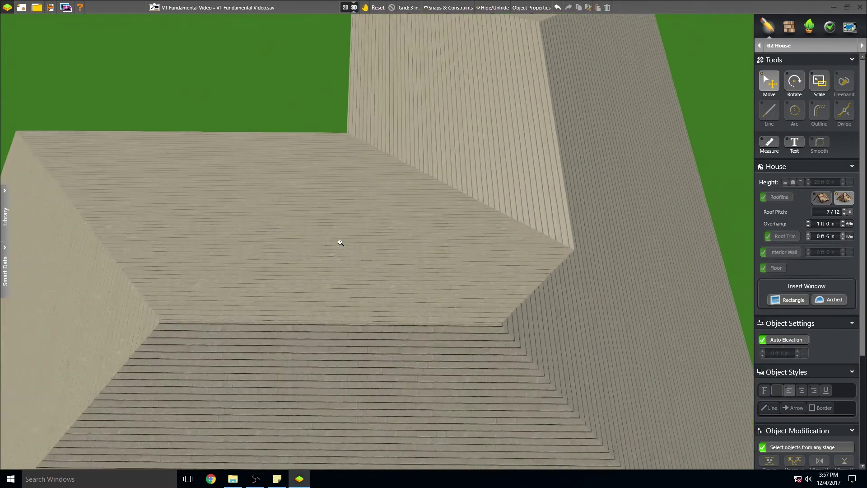
{"action": "scroll", "coordinate": [341, 242], "scroll_direction": "down", "scroll_amount": 6}
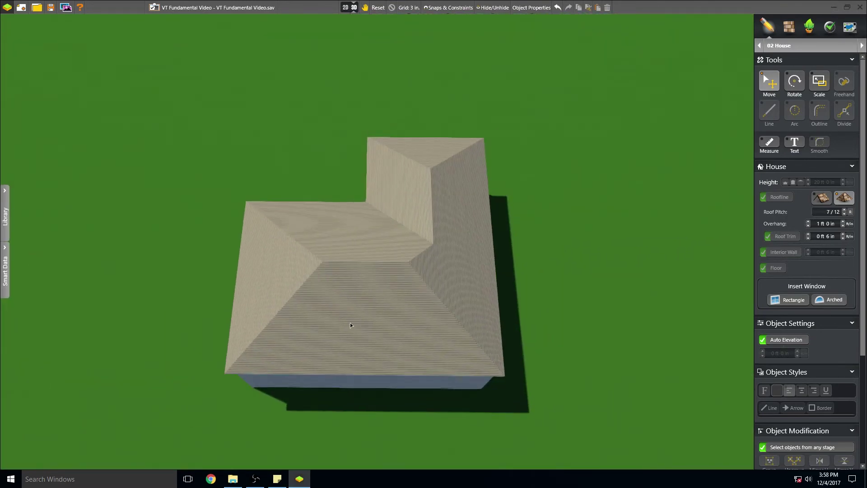
{"action": "middle_click_drag", "start_coordinate": [351, 325], "coordinate": [500, 230]}
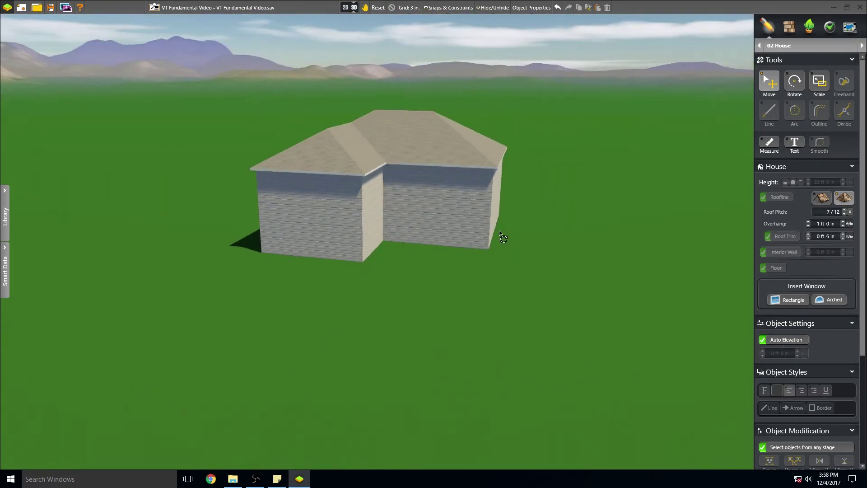
{"action": "middle_click_drag", "start_coordinate": [430, 268], "coordinate": [486, 285]}
{"action": "scroll", "coordinate": [474, 290], "scroll_direction": "up", "scroll_amount": 5}
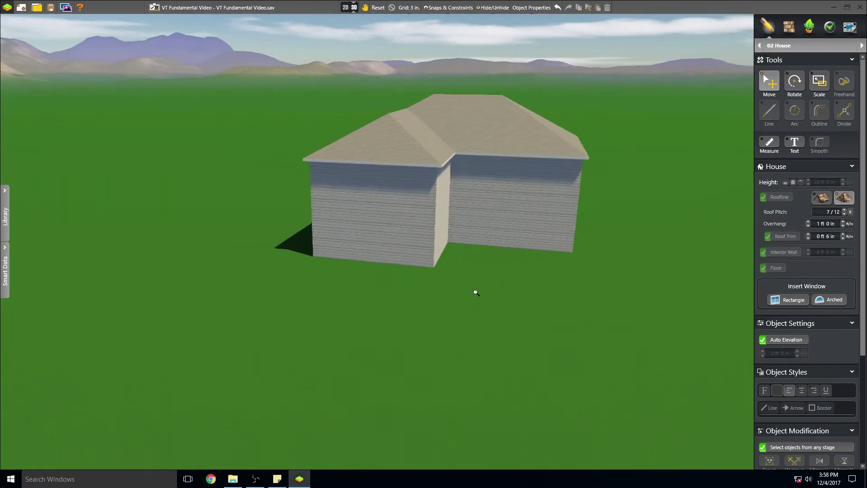
{"action": "middle_click_drag", "start_coordinate": [486, 269], "coordinate": [438, 269]}
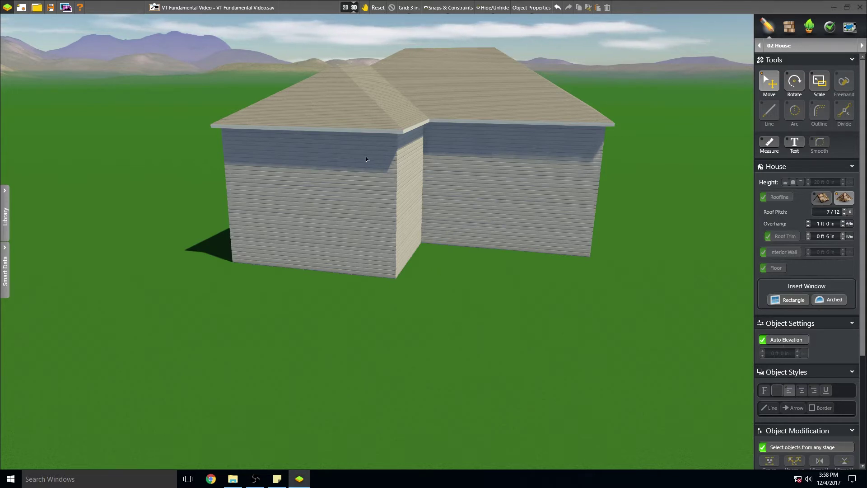
{"action": "left_click_drag", "start_coordinate": [359, 178], "coordinate": [351, 207]}
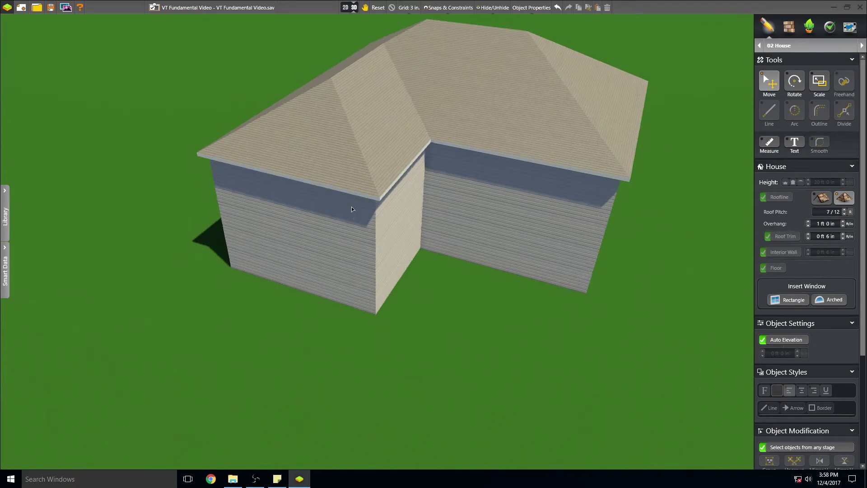
- Change the hip roof section above the 24' 9" wall to the Gable Roof Style and clear the selection
{"action": "left_click", "coordinate": [342, 214]}
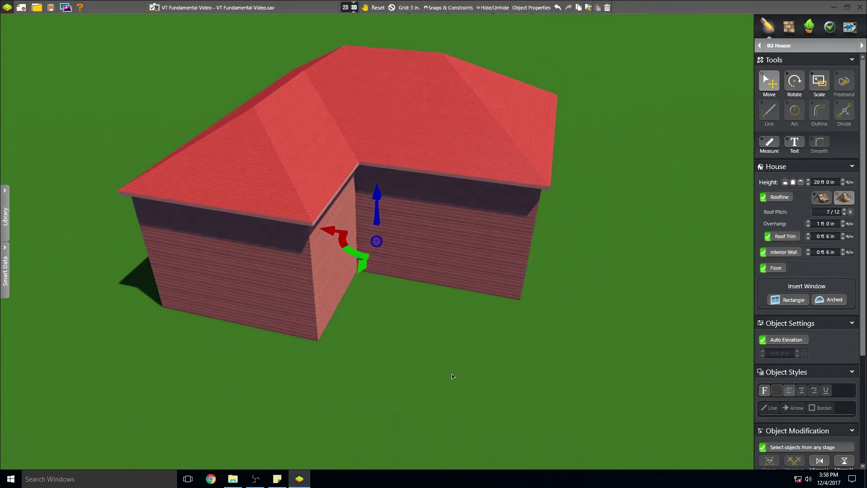
{"action": "right_click_drag", "start_coordinate": [451, 374], "coordinate": [446, 415]}
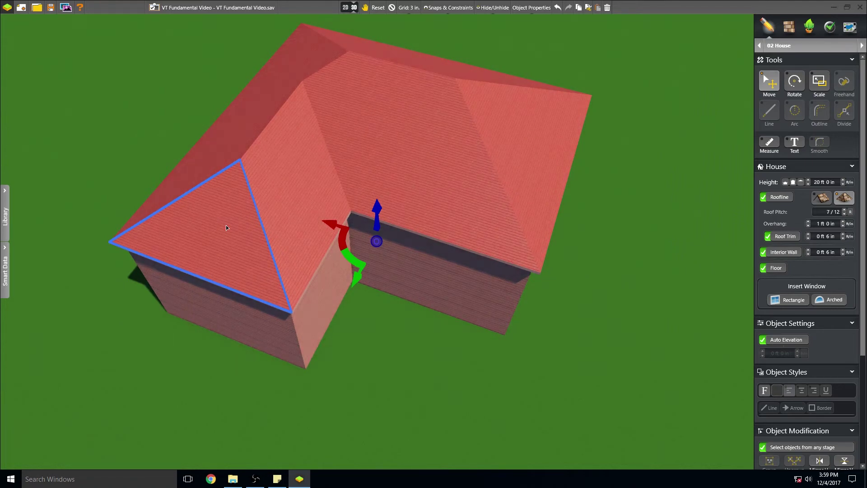
{"action": "left_click", "coordinate": [227, 227]}
{"action": "middle_click_drag", "start_coordinate": [210, 346], "coordinate": [226, 320]}
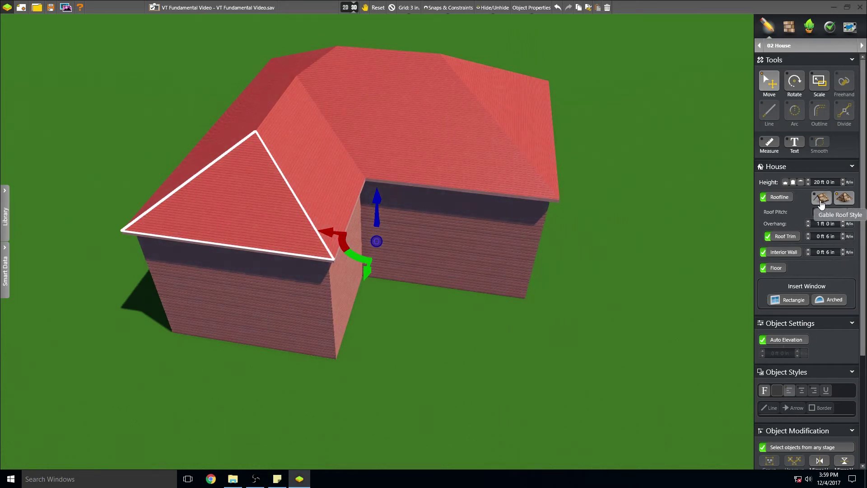
{"action": "left_click", "coordinate": [821, 199]}
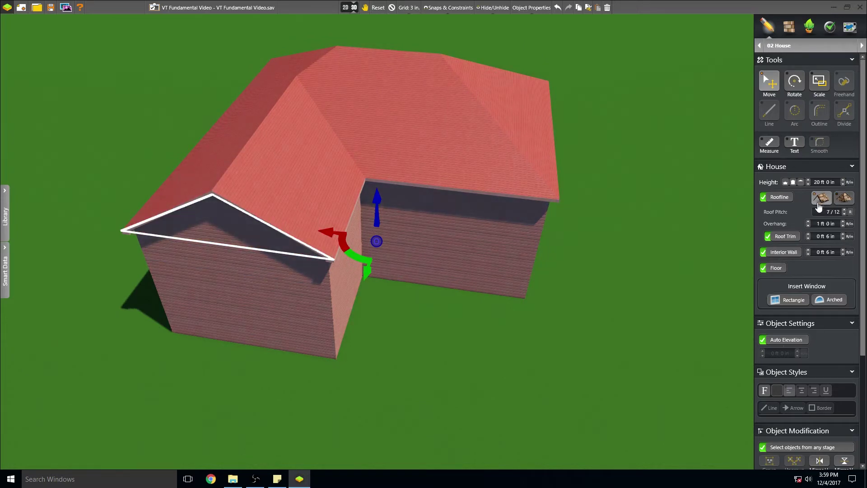
{"action": "middle_click_drag", "start_coordinate": [634, 346], "coordinate": [638, 318]}
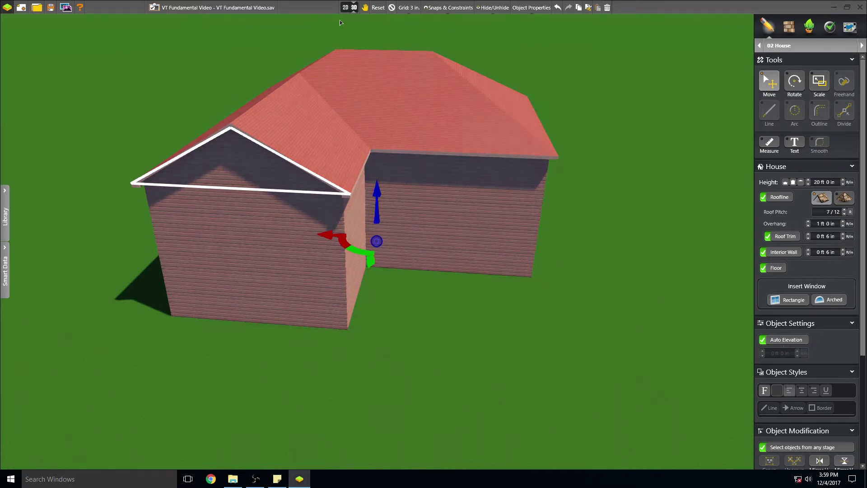
{"action": "left_click", "coordinate": [391, 8]}
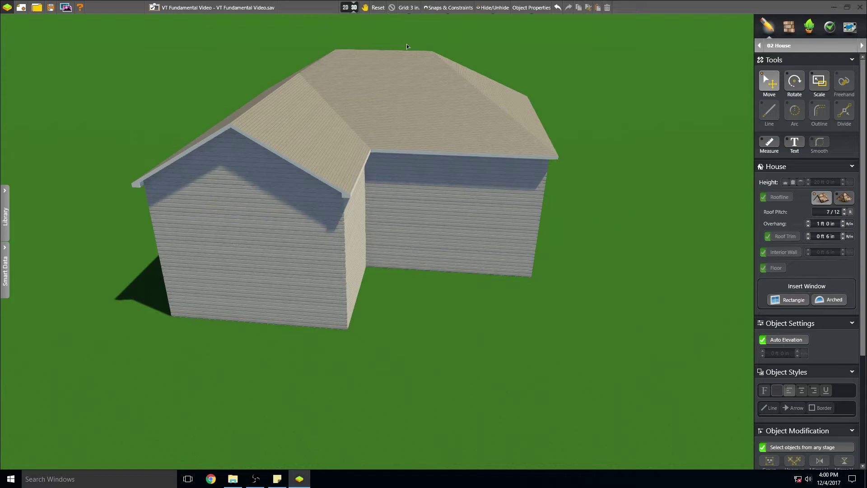
{"action": "left_click_drag", "start_coordinate": [423, 336], "coordinate": [399, 318]}
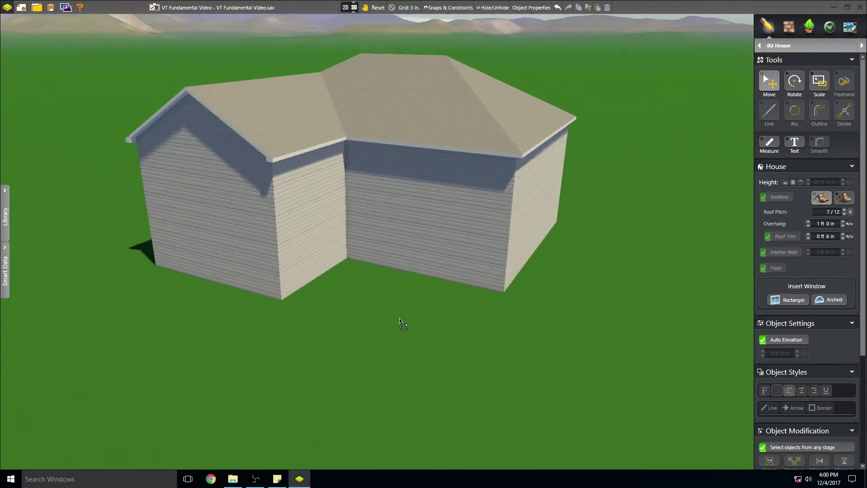
{"action": "left_click", "coordinate": [409, 214]}
{"action": "key", "text": "Escape"}
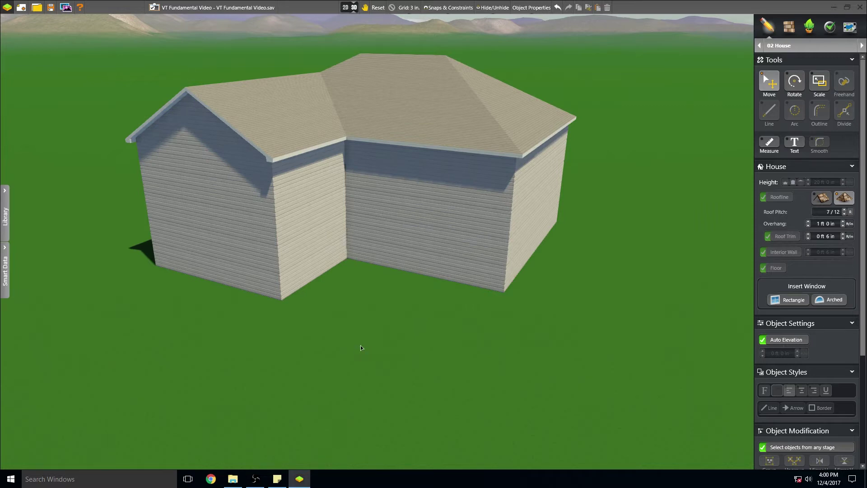
{"action": "mouse_move", "coordinate": [358, 343]}
{"action": "middle_mouse_down"}
{"action": "mouse_move", "coordinate": [399, 335]}
{"action": "mouse_move", "coordinate": [332, 326]}
{"action": "mouse_move", "coordinate": [387, 336]}
{"action": "mouse_move", "coordinate": [366, 349]}
{"action": "middle_mouse_up"}
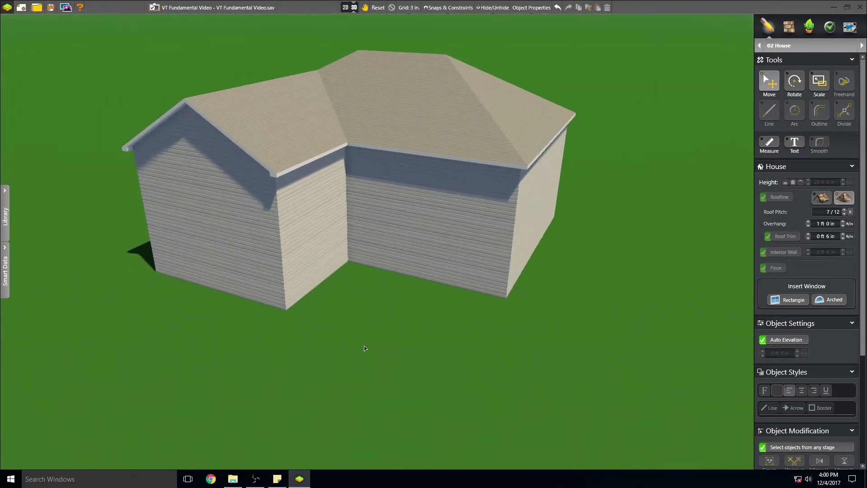
- Return to the 2D plan at the 24' 9" wall and show the library's 6 Panel doors from House Decor
{"action": "left_click", "coordinate": [345, 9]}
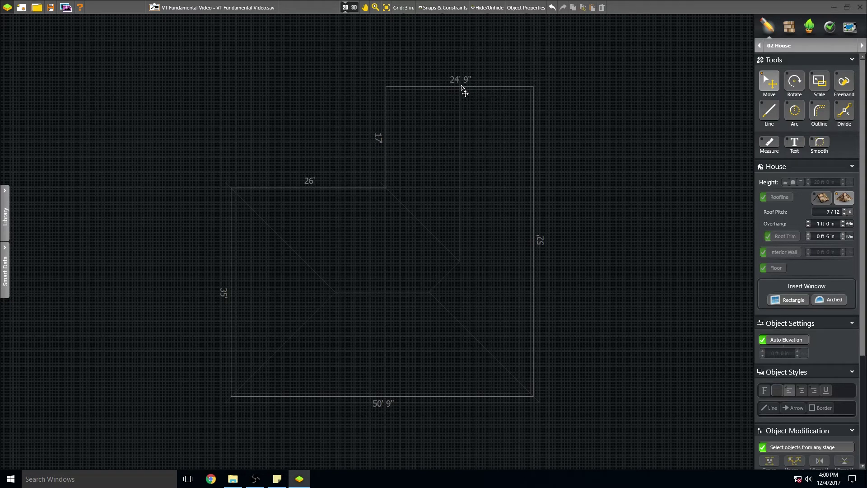
{"action": "scroll", "coordinate": [462, 85], "scroll_direction": "up", "scroll_amount": 3}
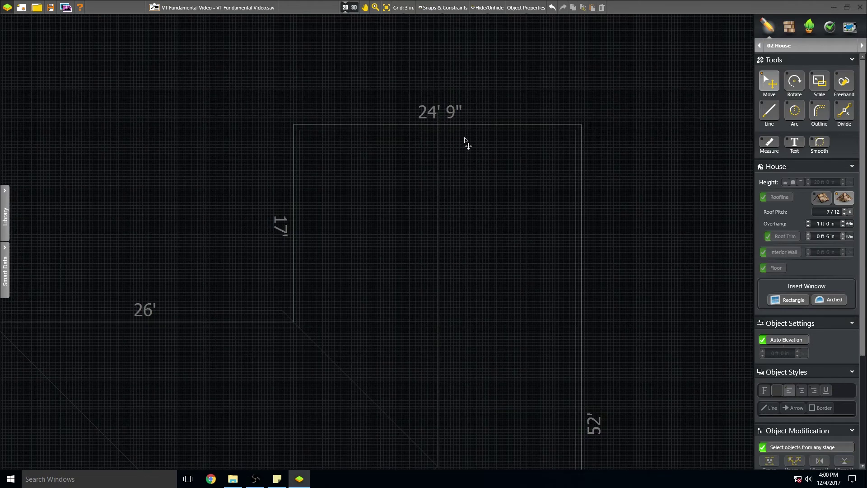
{"action": "scroll", "coordinate": [465, 140], "scroll_direction": "up", "scroll_amount": 1}
{"action": "middle_click_drag", "start_coordinate": [473, 145], "coordinate": [507, 151]}
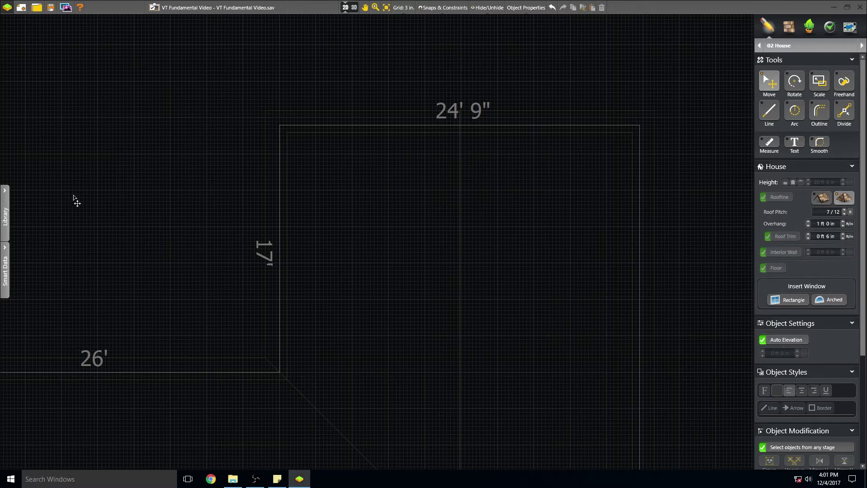
{"action": "left_click", "coordinate": [6, 221]}
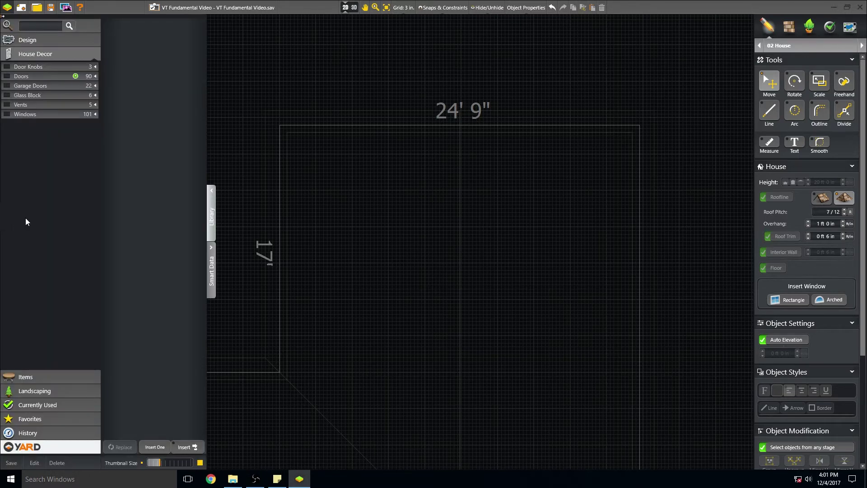
{"action": "left_click", "coordinate": [95, 76]}
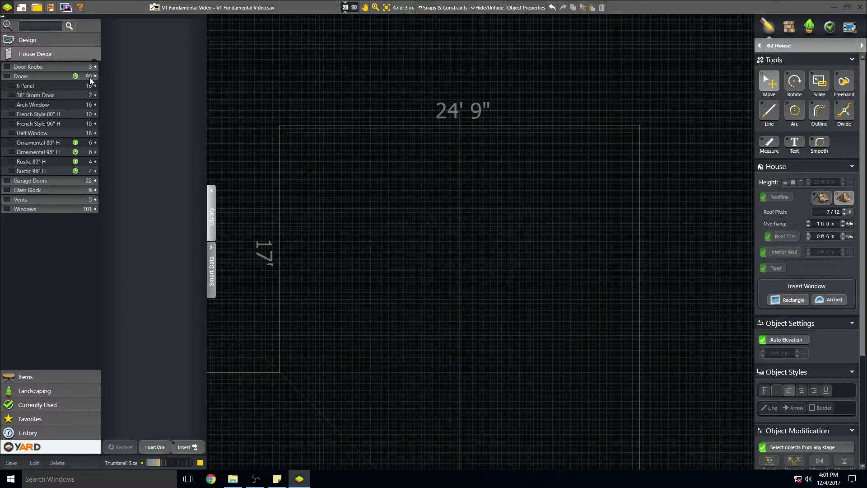
{"action": "left_click", "coordinate": [12, 86]}
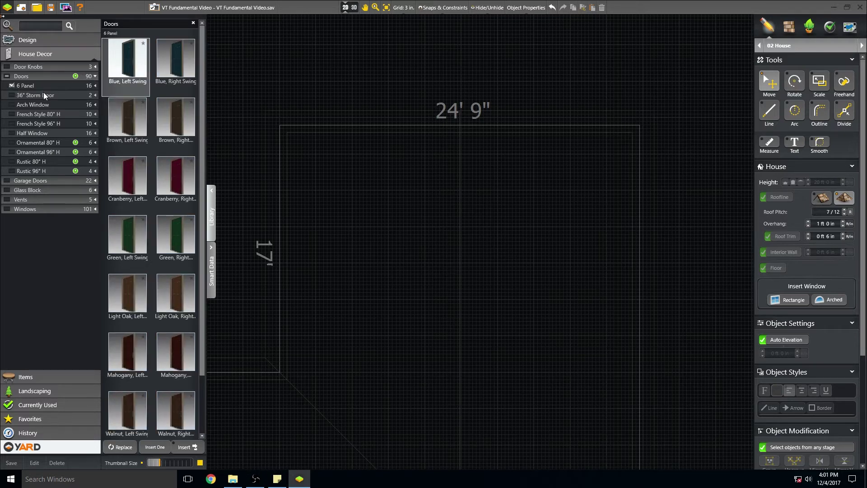
- Insert one Light Oak, Left Swing door near the right end of the 24' 9" wall and select it
{"action": "scroll", "coordinate": [170, 384], "scroll_direction": "down", "scroll_amount": 3}
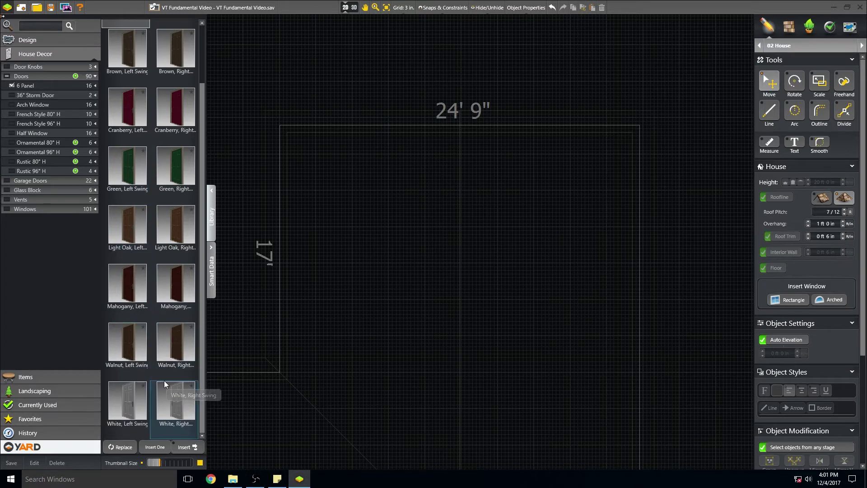
{"action": "scroll", "coordinate": [159, 382], "scroll_direction": "up", "scroll_amount": 1}
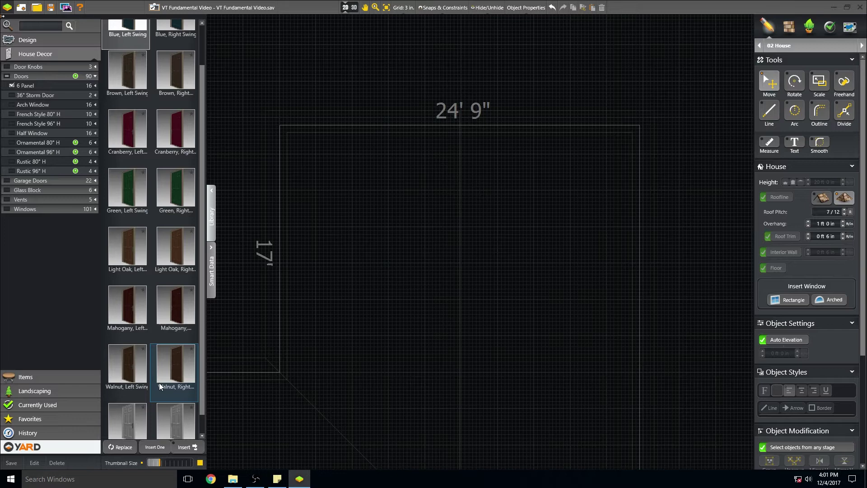
{"action": "scroll", "coordinate": [148, 396], "scroll_direction": "up", "scroll_amount": 1}
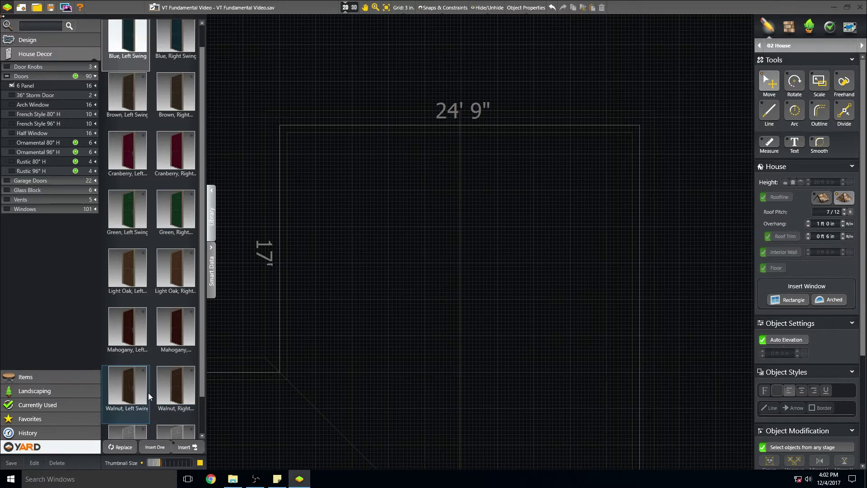
{"action": "scroll", "coordinate": [149, 393], "scroll_direction": "down", "scroll_amount": 1}
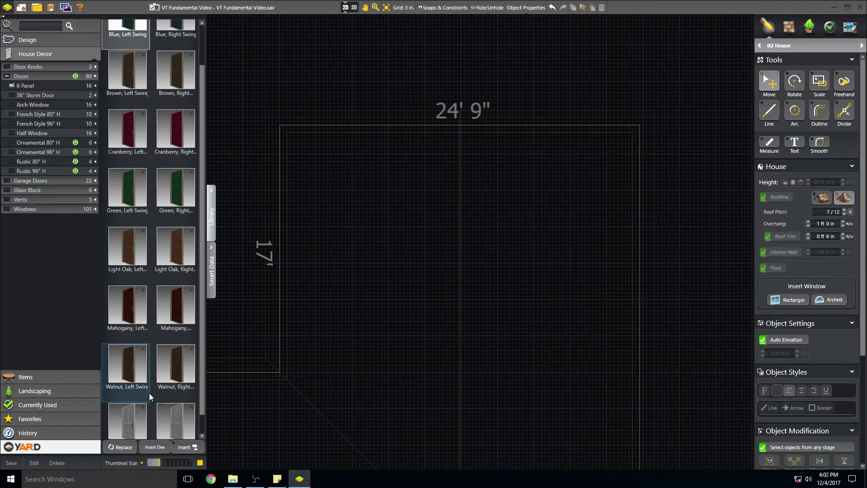
{"action": "left_click", "coordinate": [134, 256]}
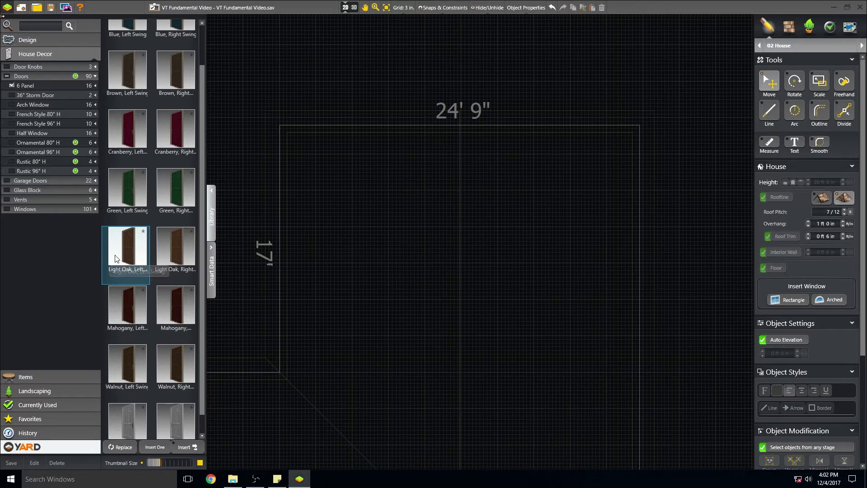
{"action": "left_click", "coordinate": [147, 447]}
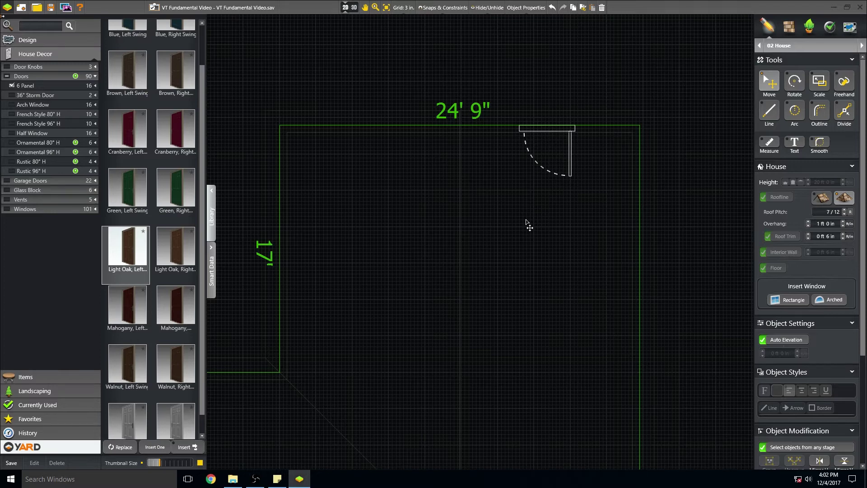
{"action": "left_click", "coordinate": [517, 228]}
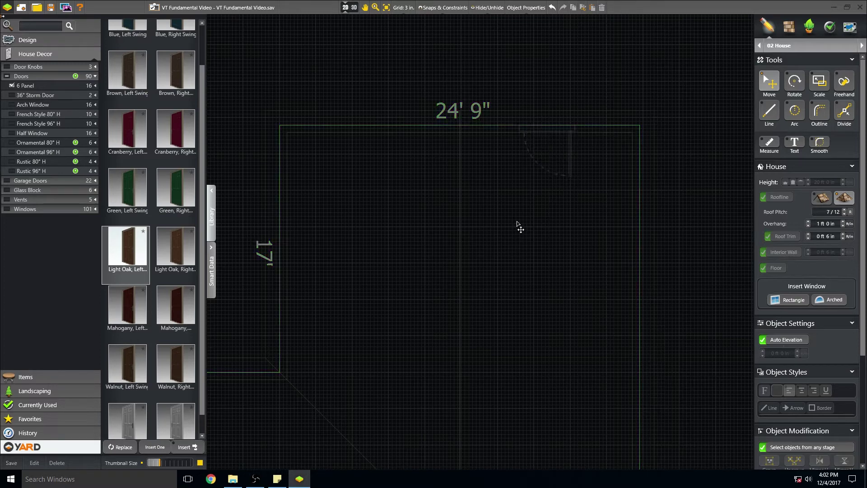
{"action": "left_click", "coordinate": [572, 160]}
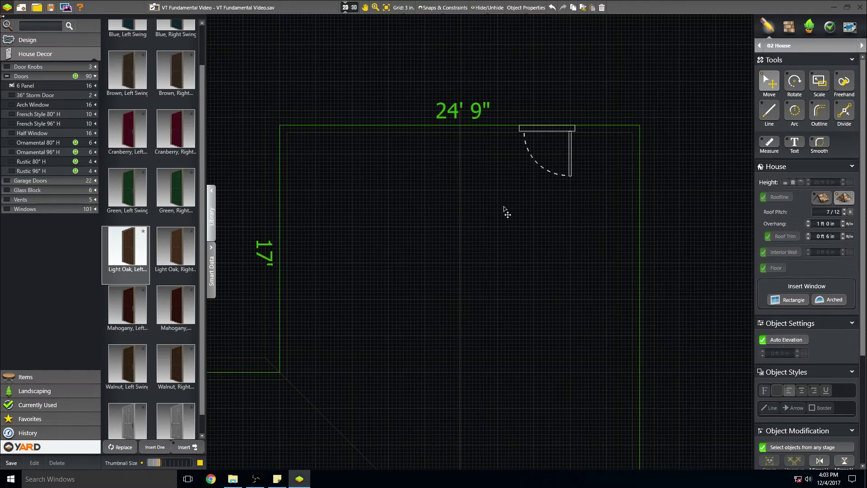
- Clear the selection and examine the Light Oak door in the gable-end wall in 3D, from a distance and up close
{"action": "left_click", "coordinate": [475, 207]}
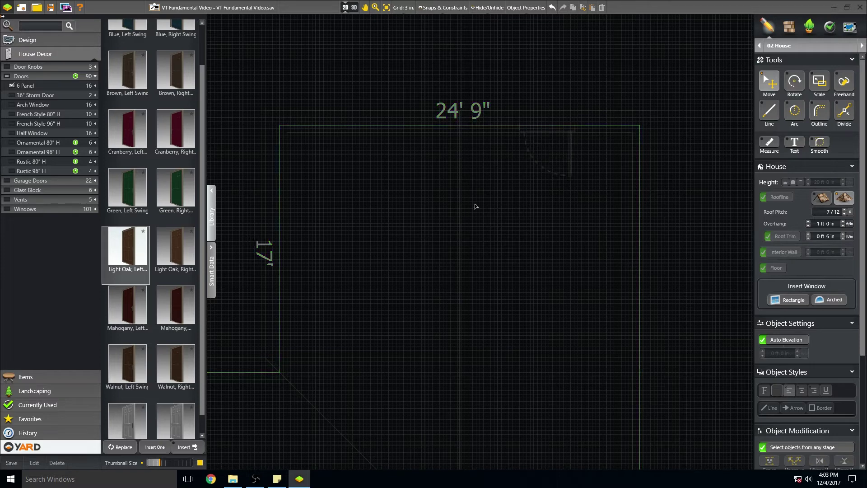
{"action": "left_click", "coordinate": [354, 7]}
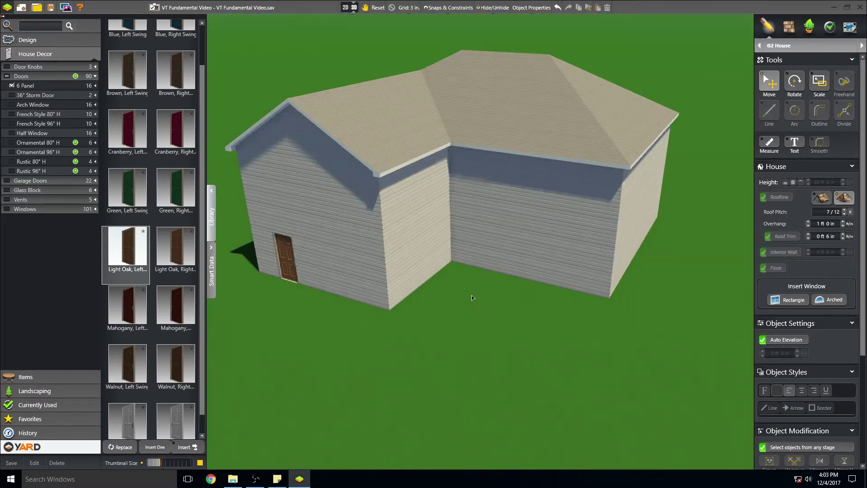
{"action": "left_click_drag", "start_coordinate": [472, 295], "coordinate": [545, 292]}
{"action": "left_click_drag", "start_coordinate": [475, 342], "coordinate": [508, 326]}
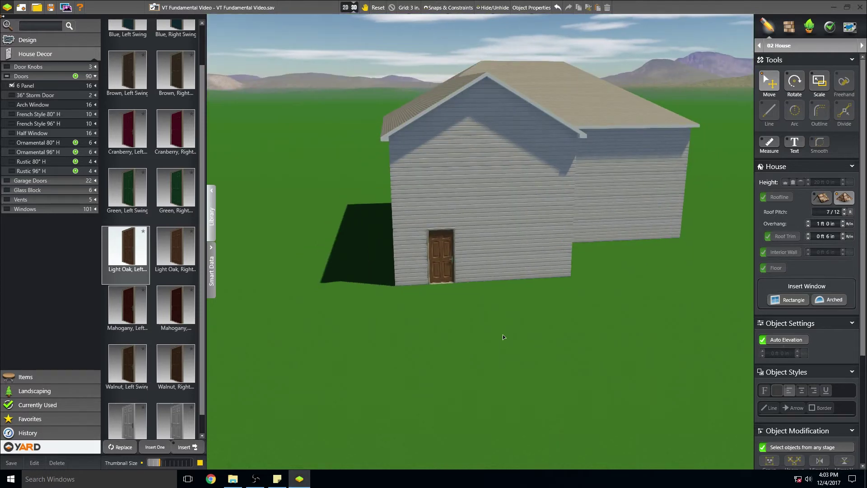
{"action": "scroll", "coordinate": [503, 334], "scroll_direction": "up", "scroll_amount": 5}
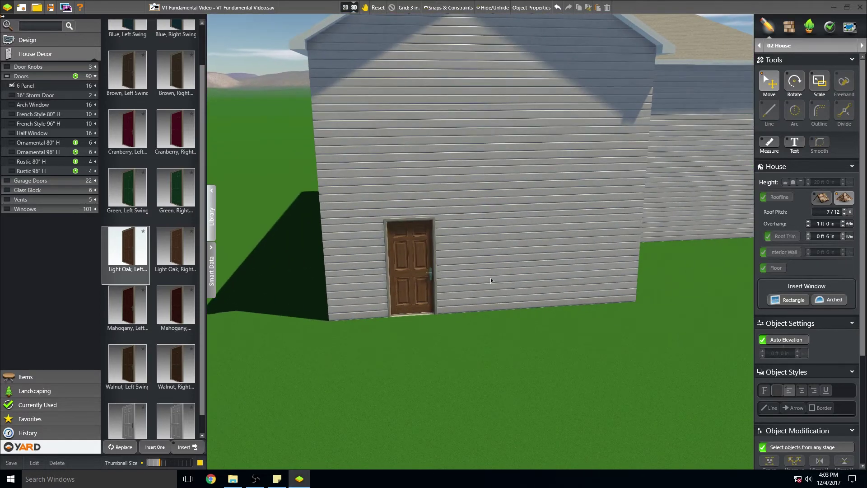
{"action": "scroll", "coordinate": [503, 288], "scroll_direction": "down", "scroll_amount": 5}
{"action": "mouse_move", "coordinate": [492, 317]}
{"action": "left_mouse_down"}
{"action": "mouse_move", "coordinate": [420, 315]}
{"action": "mouse_move", "coordinate": [484, 321]}
{"action": "left_mouse_up"}
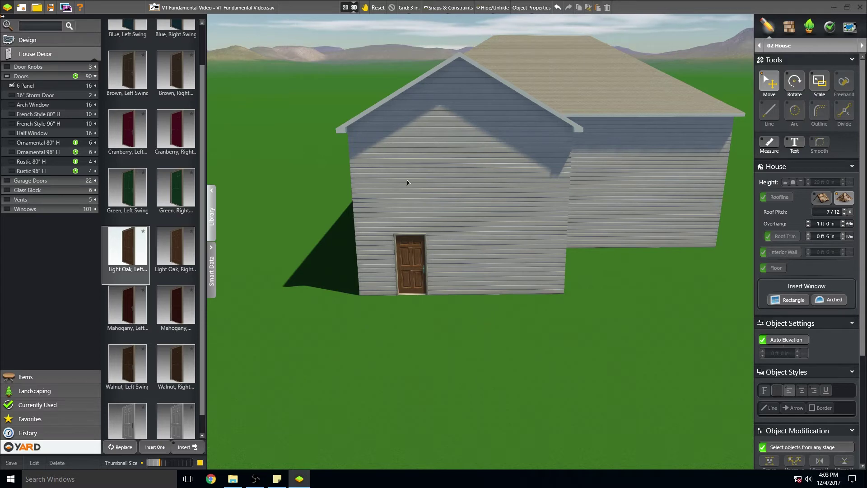
{"action": "scroll", "coordinate": [440, 382], "scroll_direction": "up", "scroll_amount": 6}
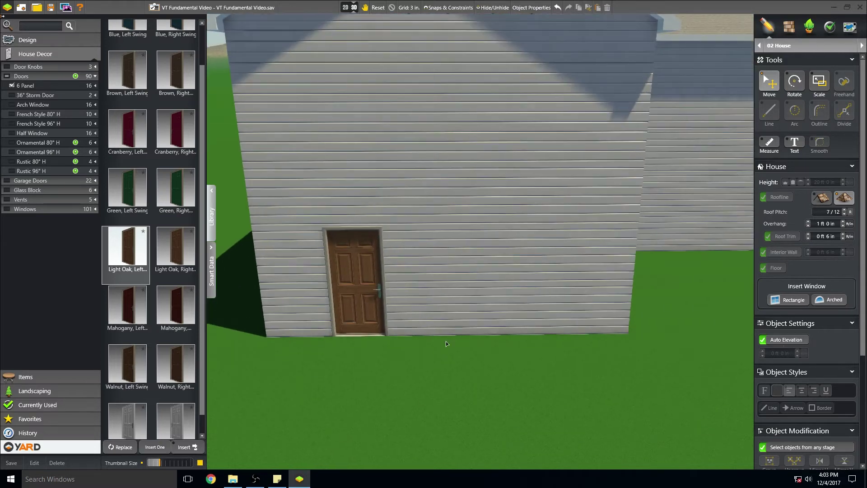
{"action": "left_click_drag", "start_coordinate": [479, 343], "coordinate": [458, 365]}
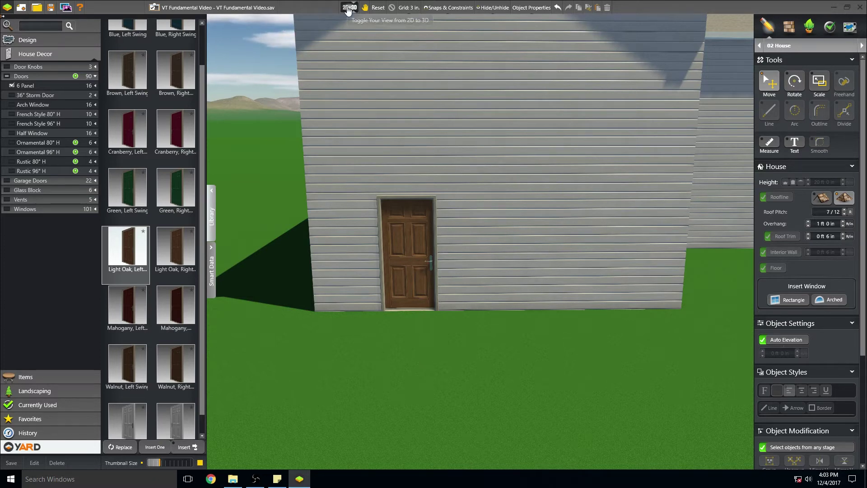
- Return to the 2D plan, turn off the 6 Panel doors, collapse the Doors category and hide the library
{"action": "left_click", "coordinate": [346, 8]}
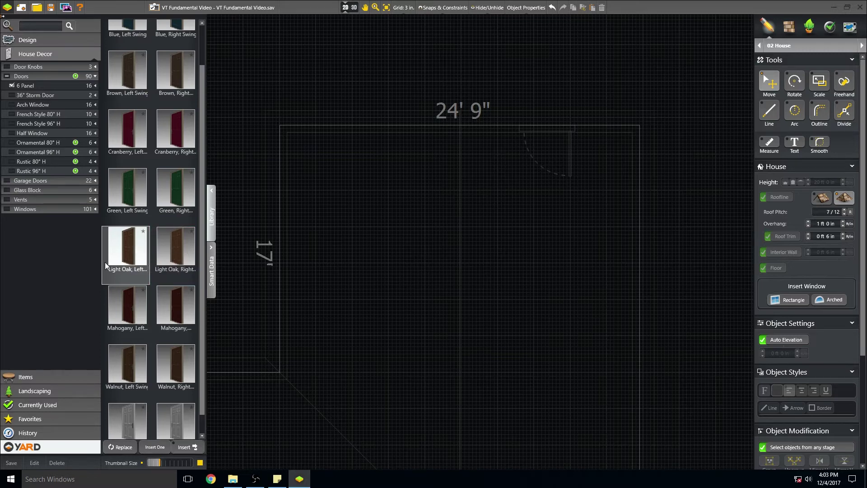
{"action": "left_click", "coordinate": [11, 86]}
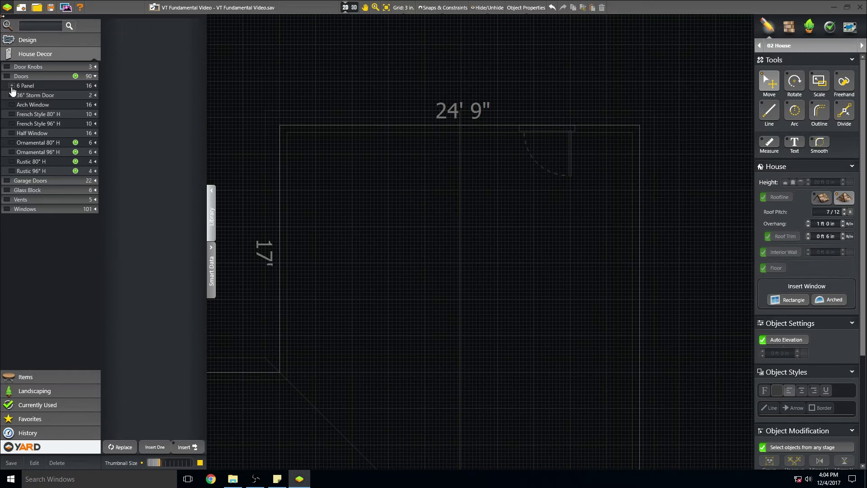
{"action": "left_click", "coordinate": [95, 76]}
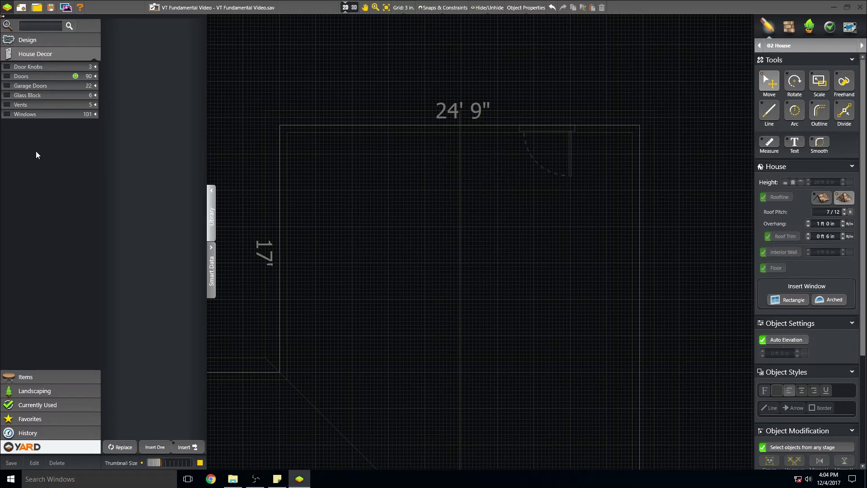
{"action": "left_click", "coordinate": [213, 225]}
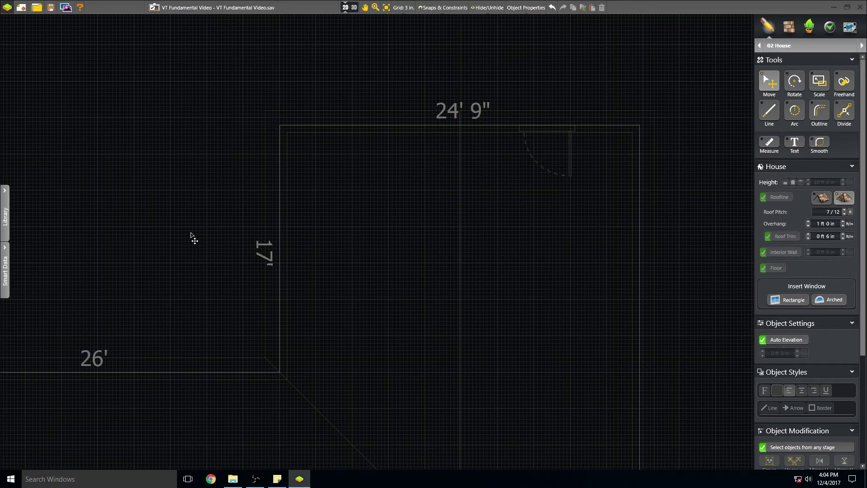
- Insert a rectangular window in the 26' wall, near its left end
{"action": "scroll", "coordinate": [191, 237], "scroll_direction": "down", "scroll_amount": 1}
{"action": "middle_click_drag", "start_coordinate": [195, 242], "coordinate": [280, 214]}
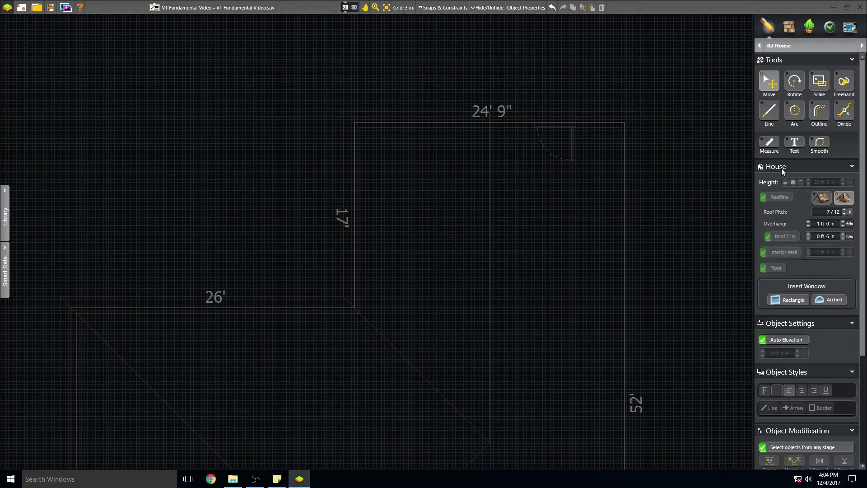
{"action": "left_click", "coordinate": [803, 305]}
{"action": "scroll", "coordinate": [150, 312], "scroll_direction": "up", "scroll_amount": 1}
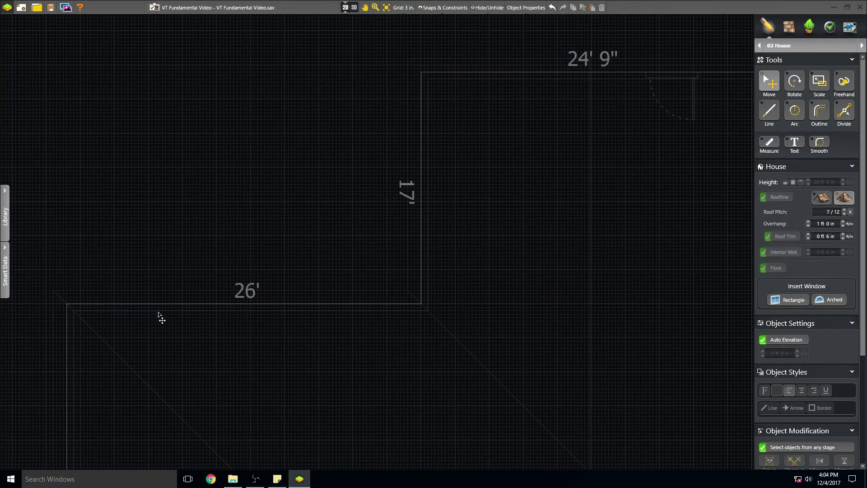
{"action": "middle_click_drag", "start_coordinate": [158, 312], "coordinate": [187, 300]}
{"action": "scroll", "coordinate": [176, 310], "scroll_direction": "up", "scroll_amount": 1}
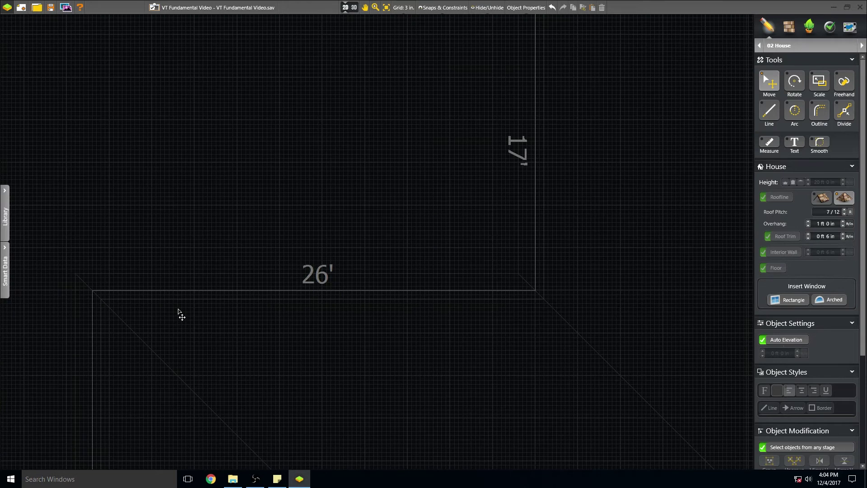
{"action": "left_click", "coordinate": [788, 300]}
{"action": "left_click", "coordinate": [193, 296]}
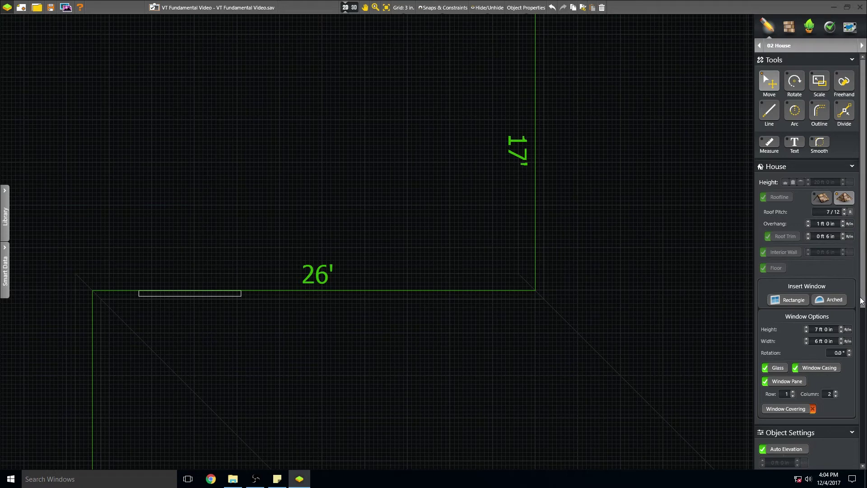
- Set the new window to 4 ft high and 5 ft wide, with panes in 3 rows and 3 columns
{"action": "scroll", "coordinate": [865, 313], "scroll_direction": "down", "scroll_amount": 3}
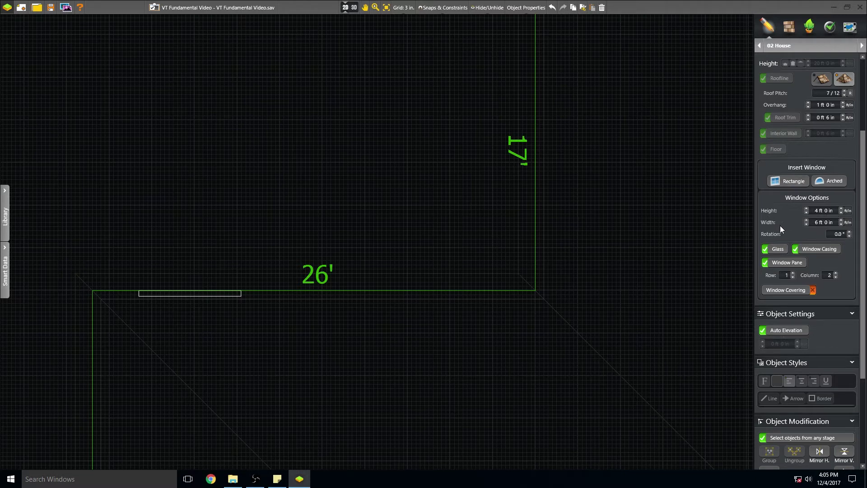
{"action": "left_click", "coordinate": [806, 225]}
{"action": "left_click", "coordinate": [793, 273]}
- Examine the paned window in the 26' wall in 3D up close and clear its selection
{"action": "left_click", "coordinate": [354, 7]}
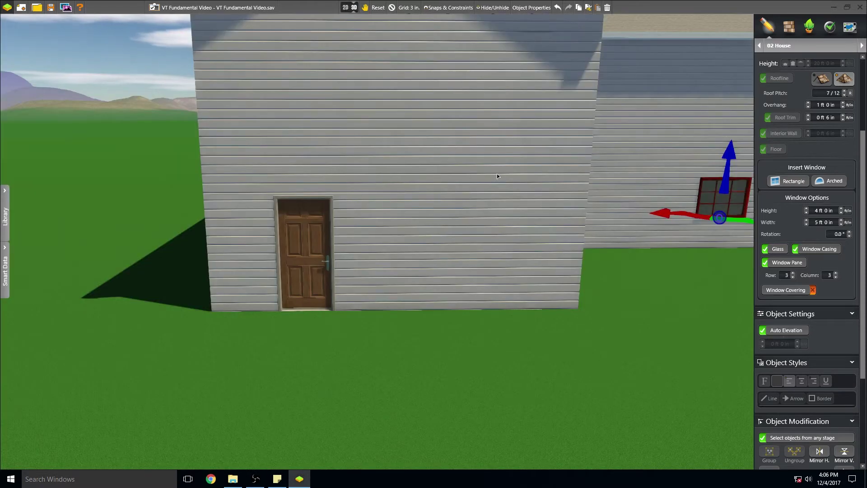
{"action": "left_click_drag", "start_coordinate": [497, 176], "coordinate": [293, 269]}
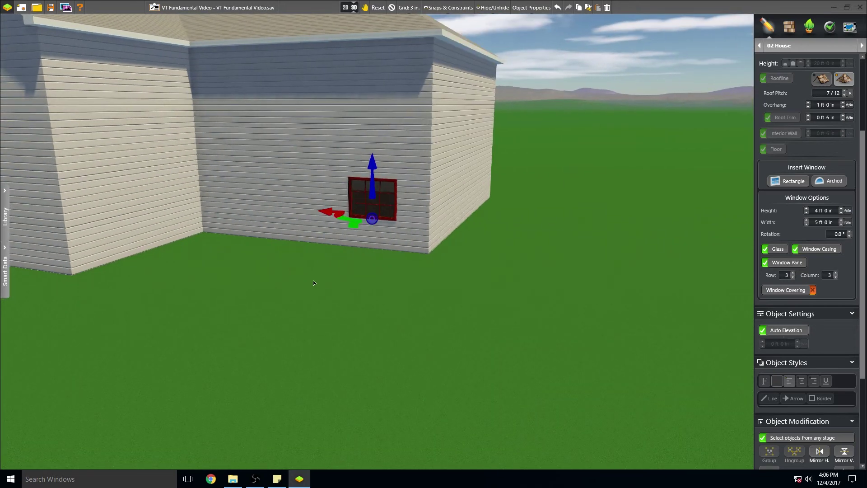
{"action": "left_click_drag", "start_coordinate": [335, 293], "coordinate": [404, 235]}
{"action": "left_click_drag", "start_coordinate": [426, 272], "coordinate": [450, 337]}
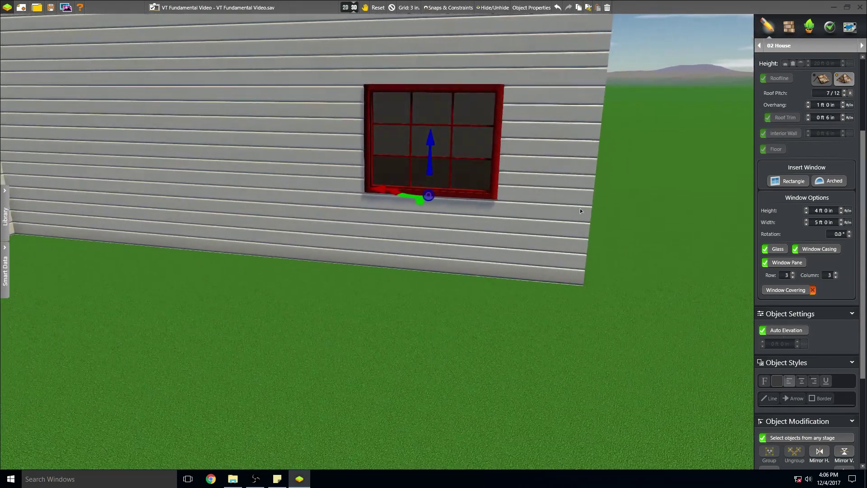
{"action": "left_click", "coordinate": [391, 8]}
{"action": "right_click_drag", "start_coordinate": [412, 222], "coordinate": [413, 198]}
{"action": "left_click_drag", "start_coordinate": [412, 219], "coordinate": [411, 243]}
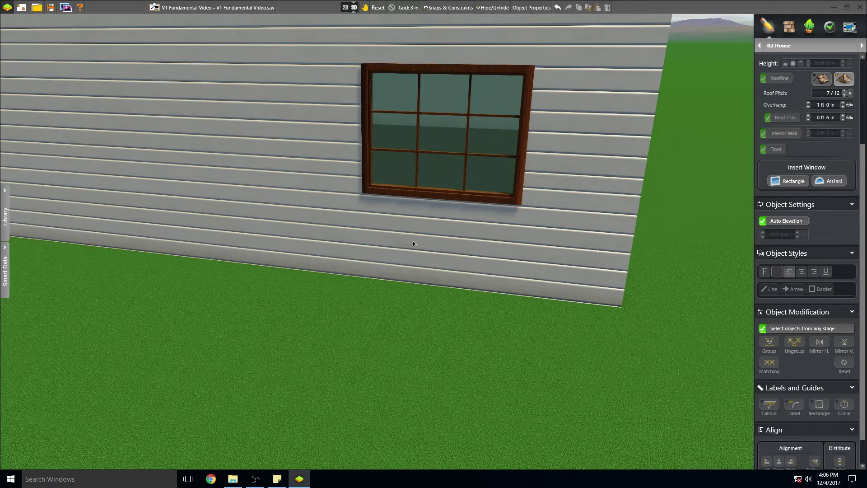
{"action": "left_click_drag", "start_coordinate": [413, 234], "coordinate": [408, 235]}
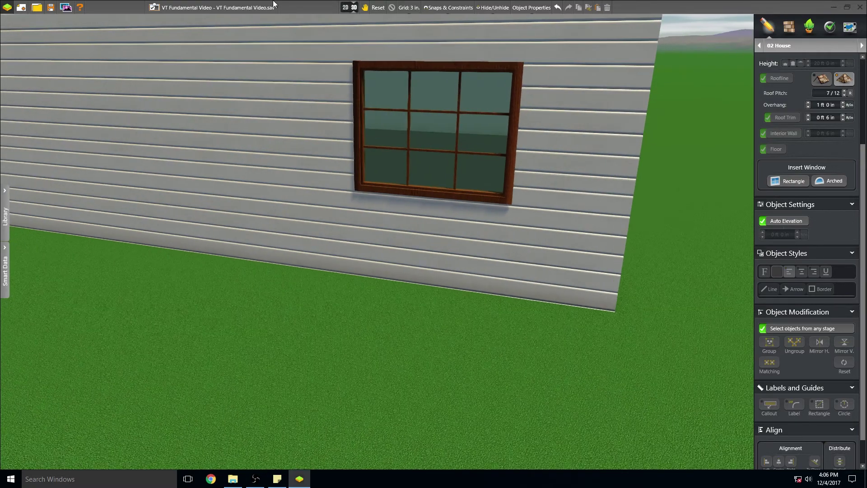
- Return to the 2D plan and place a copy of the window near the right end of the 26' wall
{"action": "left_click", "coordinate": [345, 7]}
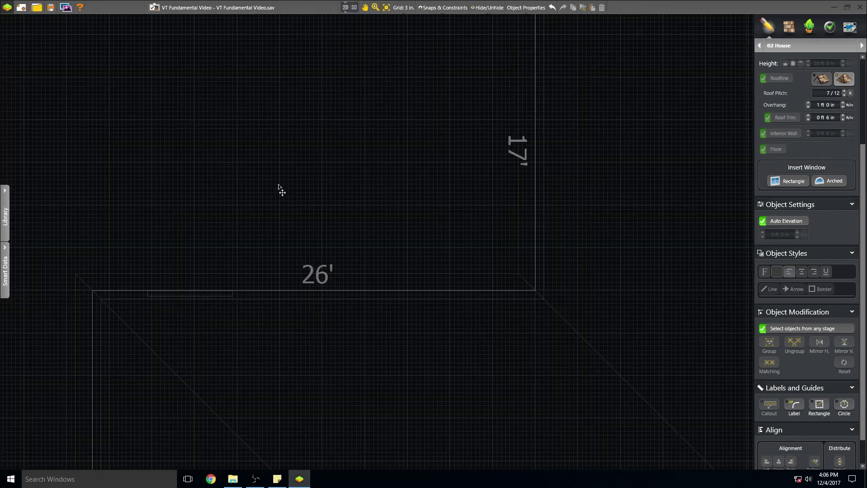
{"action": "scroll", "coordinate": [286, 247], "scroll_direction": "down", "scroll_amount": 1}
{"action": "middle_click_drag", "start_coordinate": [297, 245], "coordinate": [244, 244]}
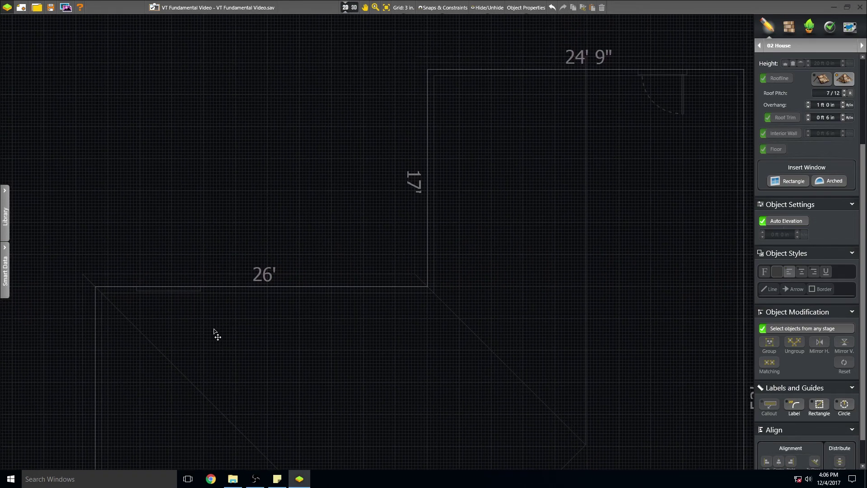
{"action": "middle_click_drag", "start_coordinate": [212, 328], "coordinate": [214, 325]}
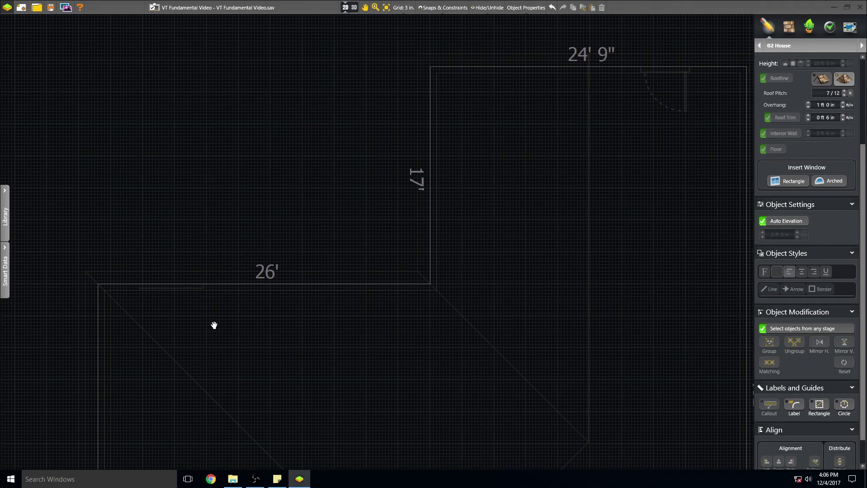
{"action": "left_click", "coordinate": [179, 288]}
{"action": "middle_click_drag", "start_coordinate": [218, 321], "coordinate": [199, 302]}
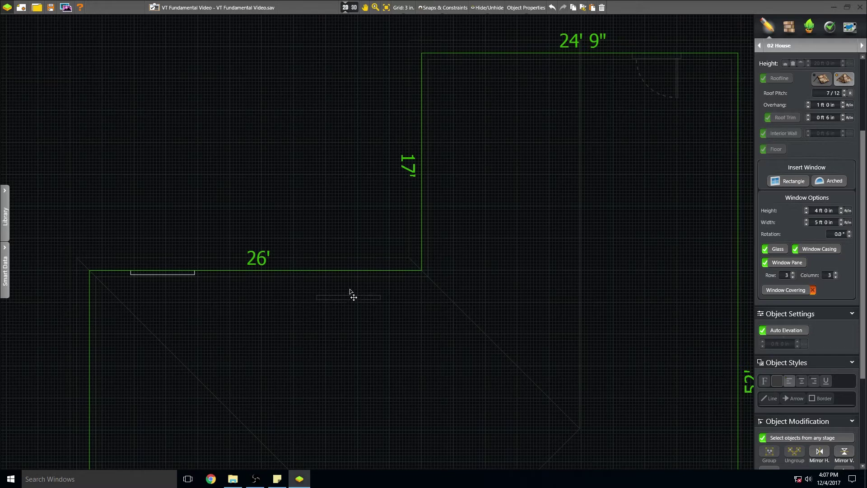
{"action": "left_click", "coordinate": [356, 271]}
- Place two more copies of the window in the 24' 9" wall left of the door and clear the selection
{"action": "middle_click_drag", "start_coordinate": [511, 85], "coordinate": [412, 178]}
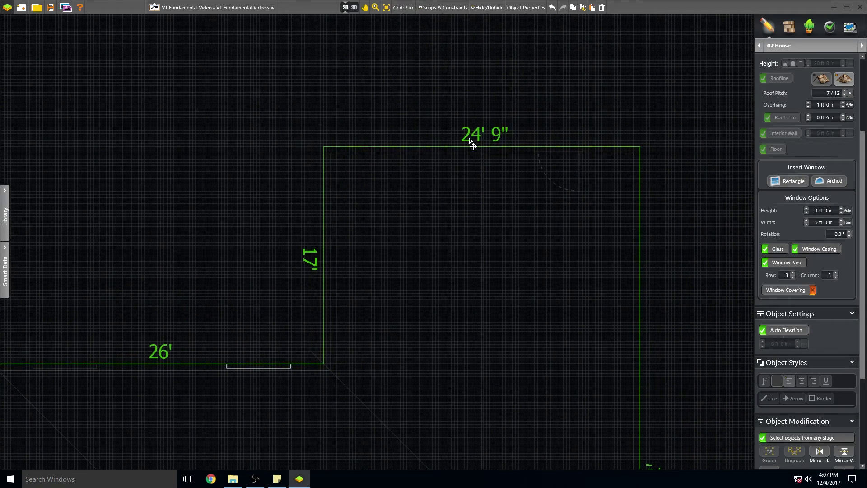
{"action": "scroll", "coordinate": [462, 149], "scroll_direction": "up", "scroll_amount": 4}
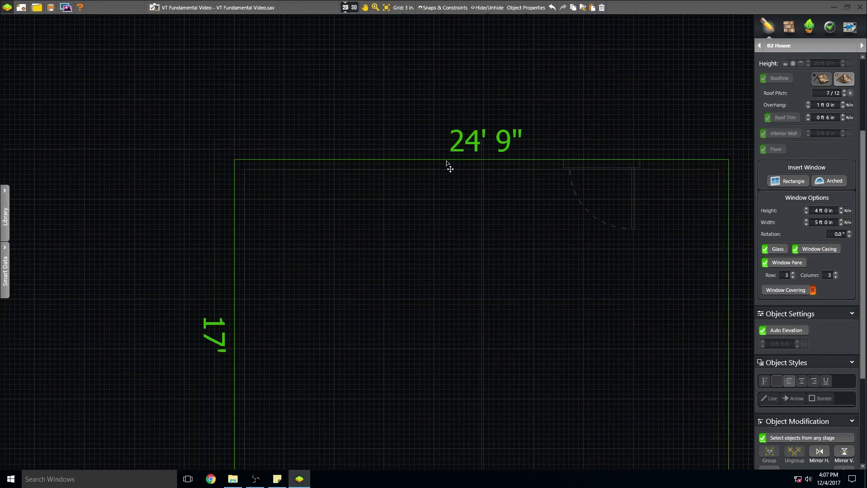
{"action": "middle_click_drag", "start_coordinate": [425, 180], "coordinate": [416, 177]}
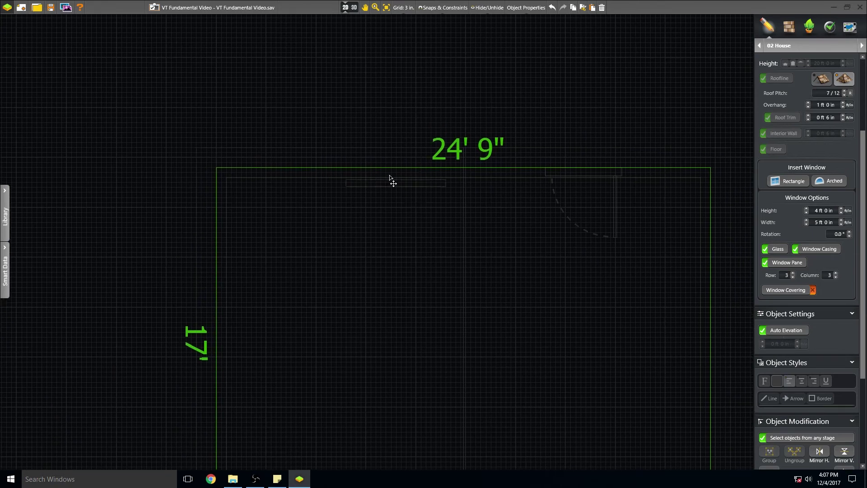
{"action": "left_click", "coordinate": [298, 167]}
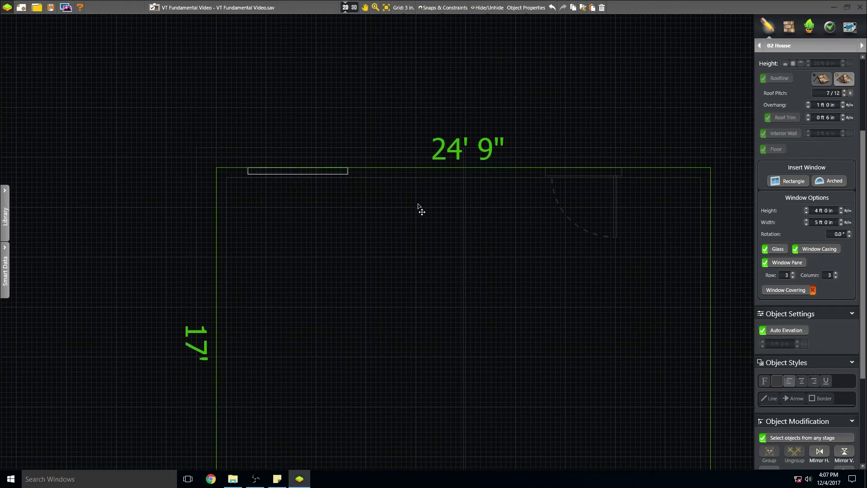
{"action": "left_click", "coordinate": [430, 170]}
{"action": "key", "text": "Escape"}
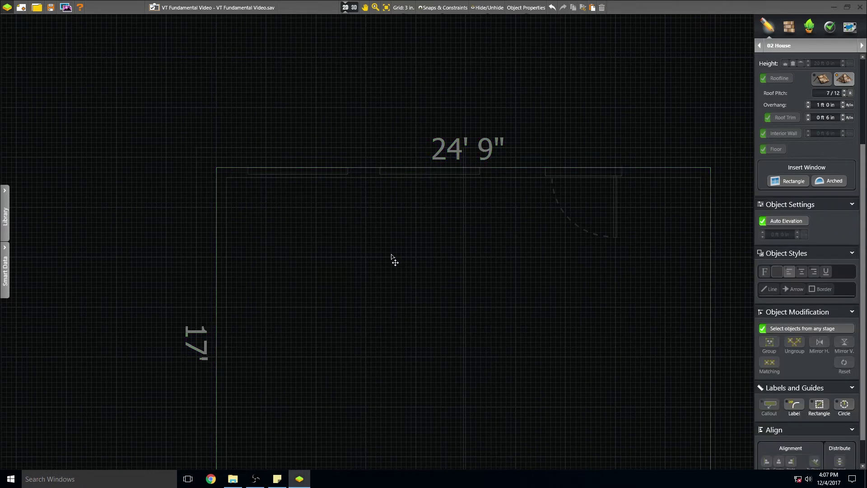
- Examine the door and the windows of both front walls in 3D, from a distance and up close
{"action": "scroll", "coordinate": [391, 254], "scroll_direction": "down", "scroll_amount": 1}
{"action": "left_click_drag", "start_coordinate": [371, 256], "coordinate": [483, 252]}
{"action": "scroll", "coordinate": [475, 252], "scroll_direction": "down", "scroll_amount": 2}
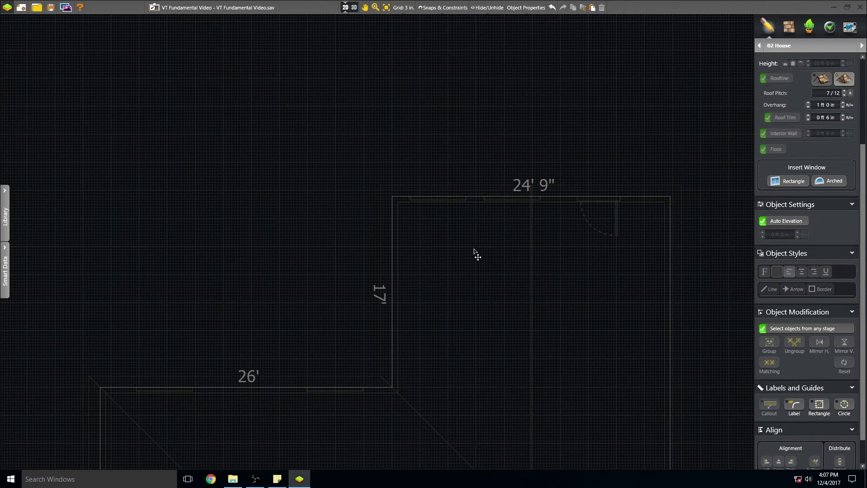
{"action": "left_click", "coordinate": [350, 7]}
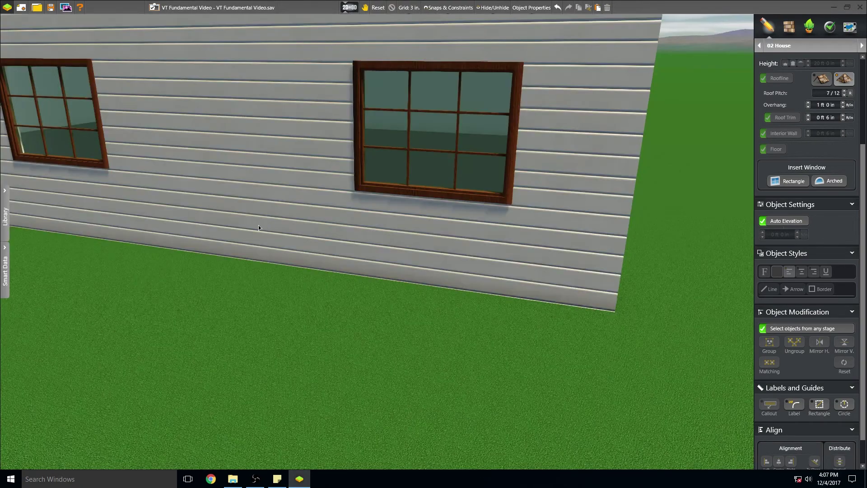
{"action": "left_click_drag", "start_coordinate": [283, 242], "coordinate": [421, 337]}
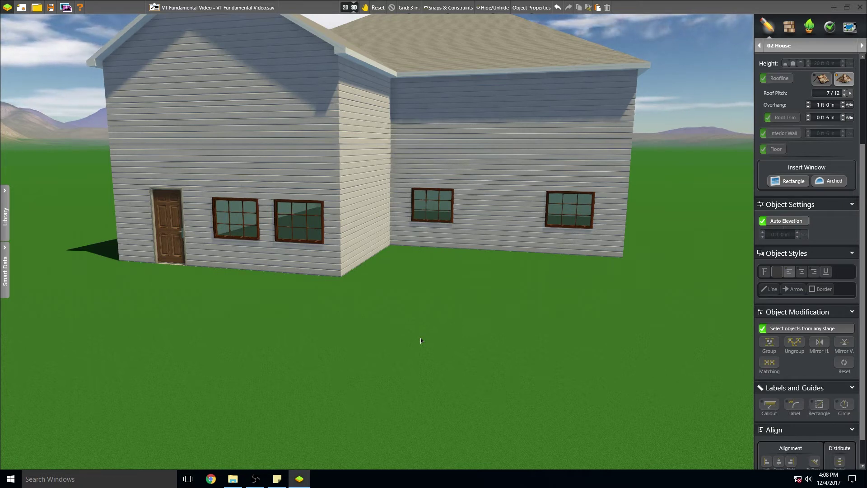
{"action": "left_click_drag", "start_coordinate": [491, 247], "coordinate": [407, 286]}
{"action": "scroll", "coordinate": [410, 300], "scroll_direction": "up", "scroll_amount": 5}
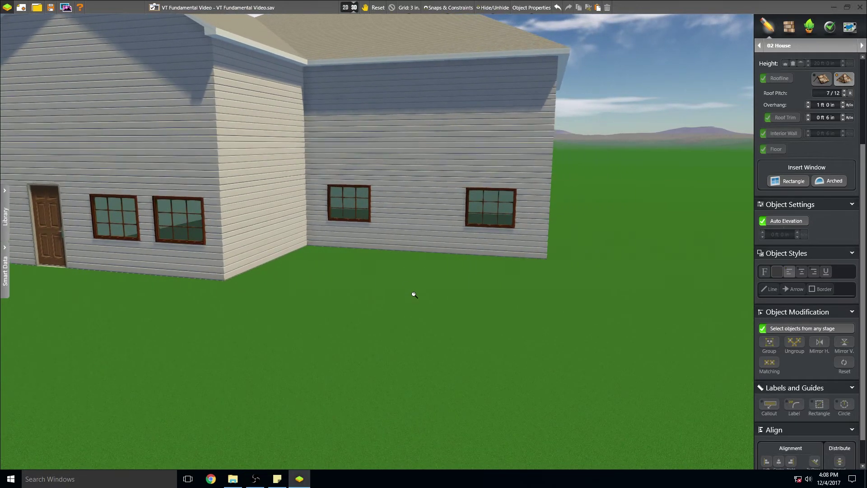
{"action": "scroll", "coordinate": [415, 292], "scroll_direction": "up", "scroll_amount": 8}
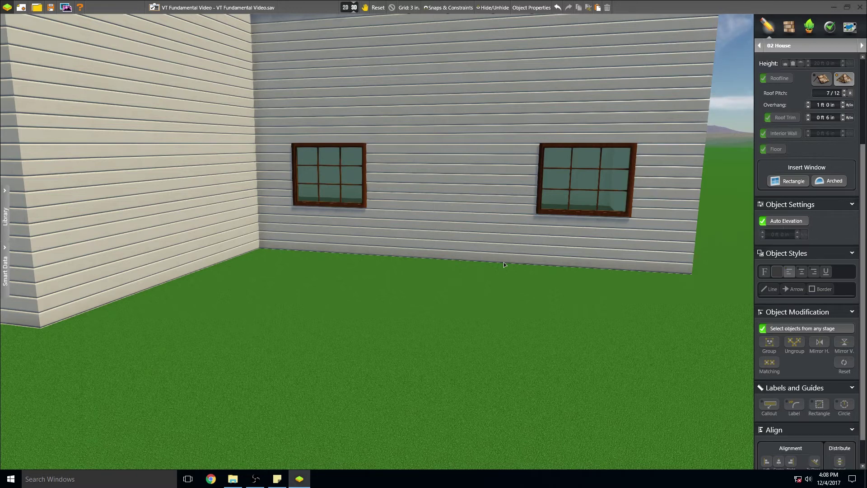
- Return to the 2D plan, move the two windows in the 26' wall closer to its ends and clear the selection
{"action": "left_click", "coordinate": [345, 7]}
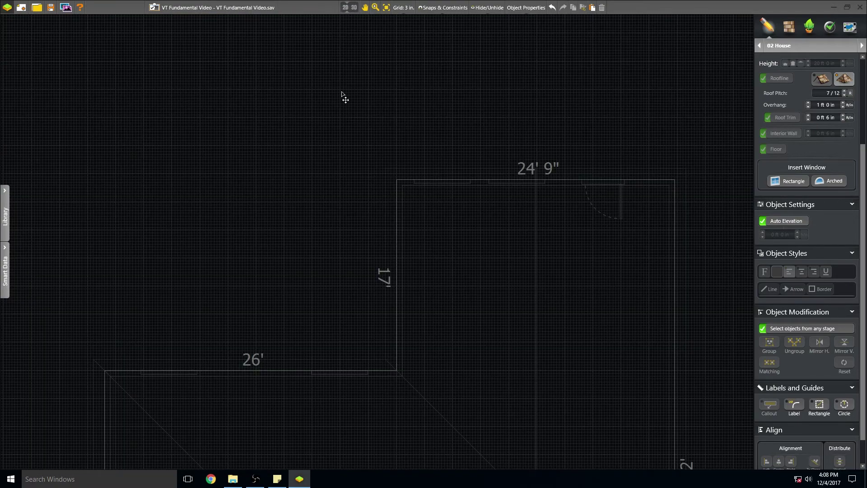
{"action": "middle_click_drag", "start_coordinate": [255, 403], "coordinate": [288, 310]}
{"action": "scroll", "coordinate": [280, 309], "scroll_direction": "up", "scroll_amount": 4}
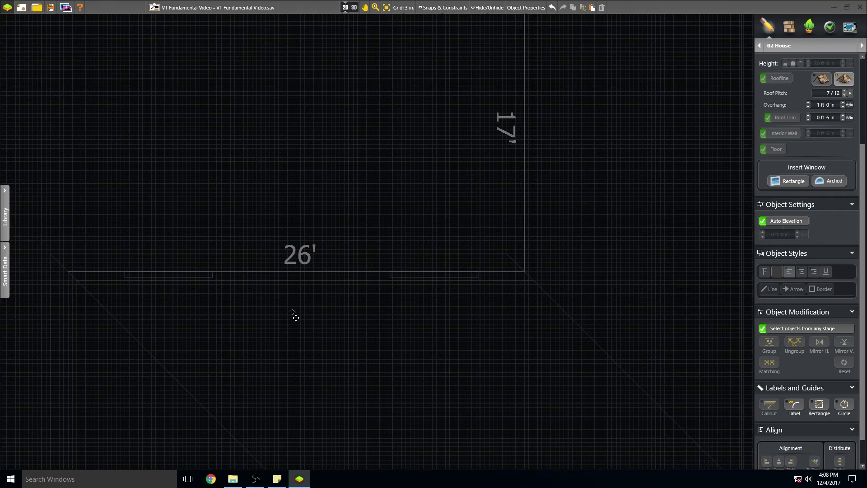
{"action": "left_click", "coordinate": [196, 277]}
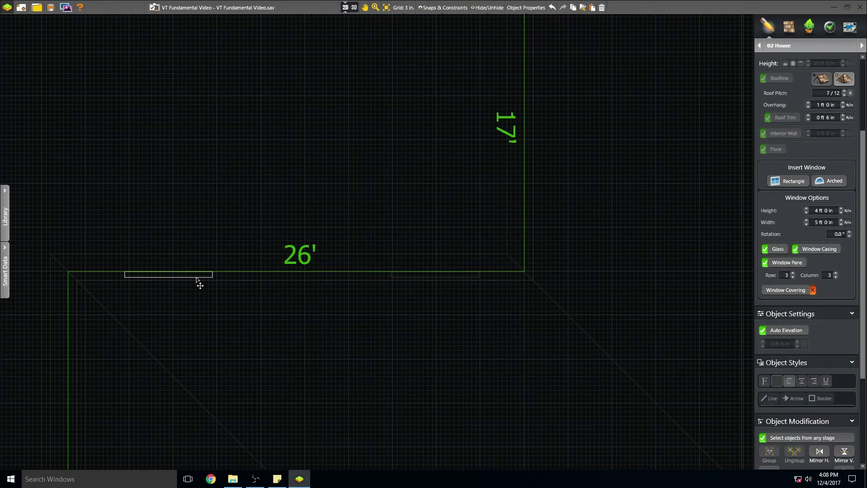
{"action": "left_click_drag", "start_coordinate": [196, 278], "coordinate": [417, 280]}
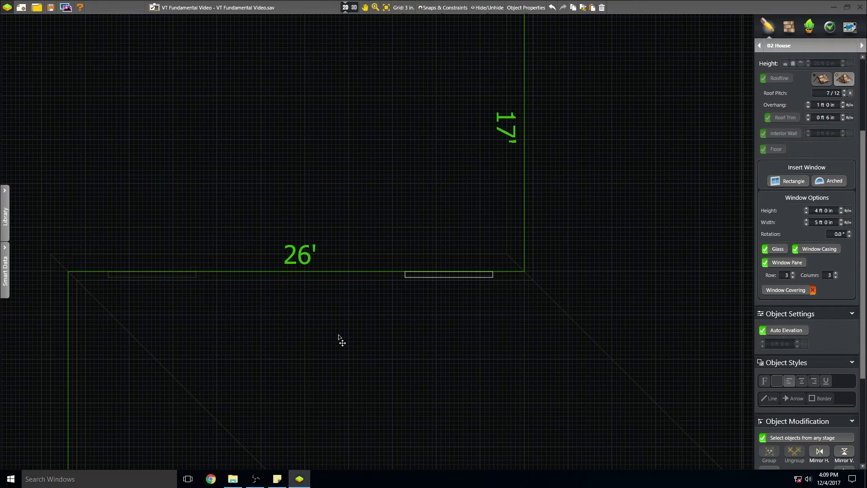
{"action": "key", "text": "ctrl+z"}
{"action": "left_click_drag", "start_coordinate": [140, 283], "coordinate": [136, 279]}
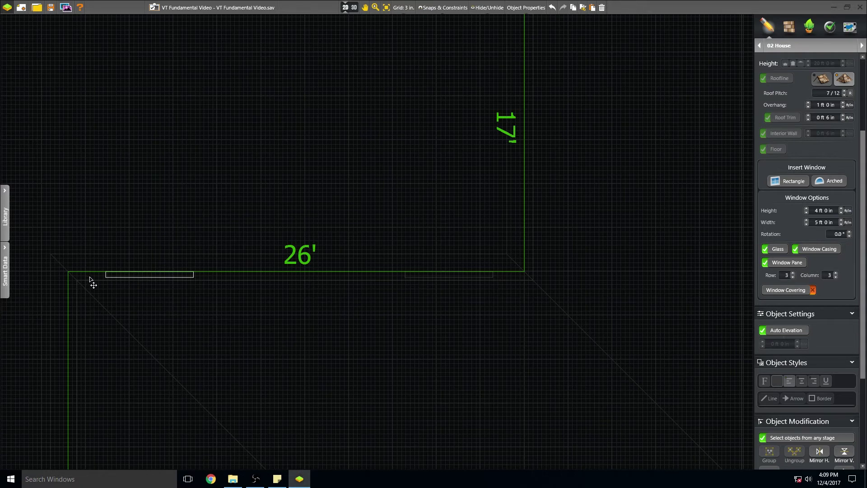
{"action": "left_click", "coordinate": [245, 321]}
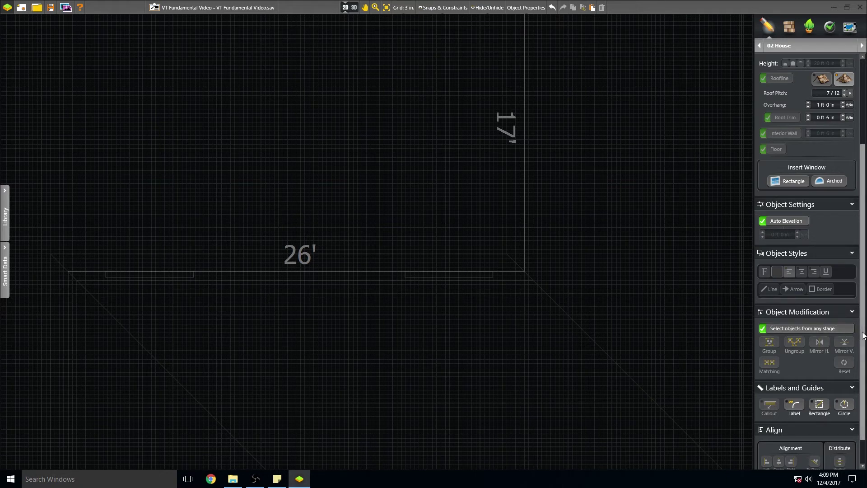
- Insert a rectangular window in the middle of the 26' wall between the two paned windows
{"action": "scroll", "coordinate": [864, 330], "scroll_direction": "up", "scroll_amount": 1}
{"action": "left_click_drag", "start_coordinate": [864, 330], "coordinate": [864, 269]}
{"action": "left_click", "coordinate": [790, 273]}
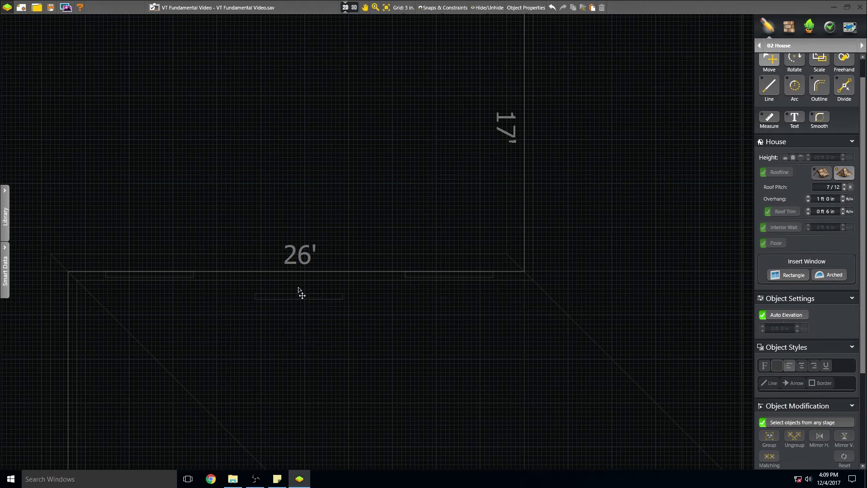
{"action": "left_click", "coordinate": [297, 271]}
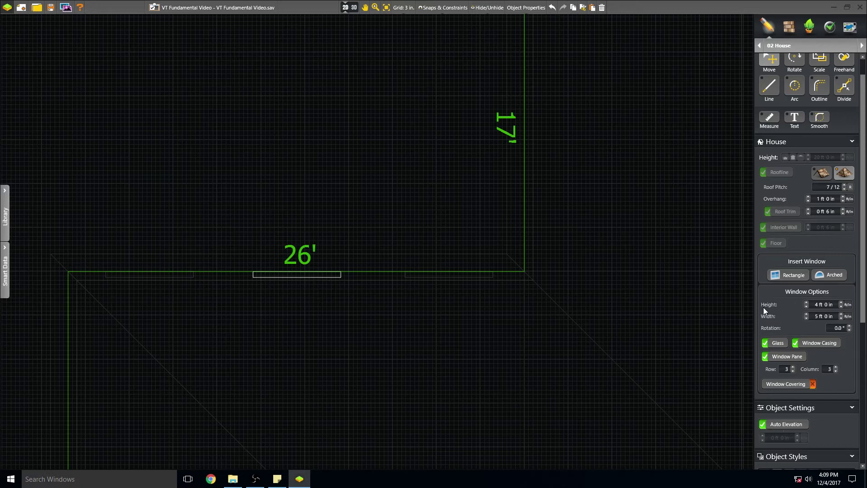
- Set the middle window to 7 ft high and 6 ft wide, with panes in 1 row and 2 columns
{"action": "left_click", "coordinate": [806, 302]}
{"action": "left_click", "coordinate": [807, 301]}
{"action": "left_click", "coordinate": [807, 314]}
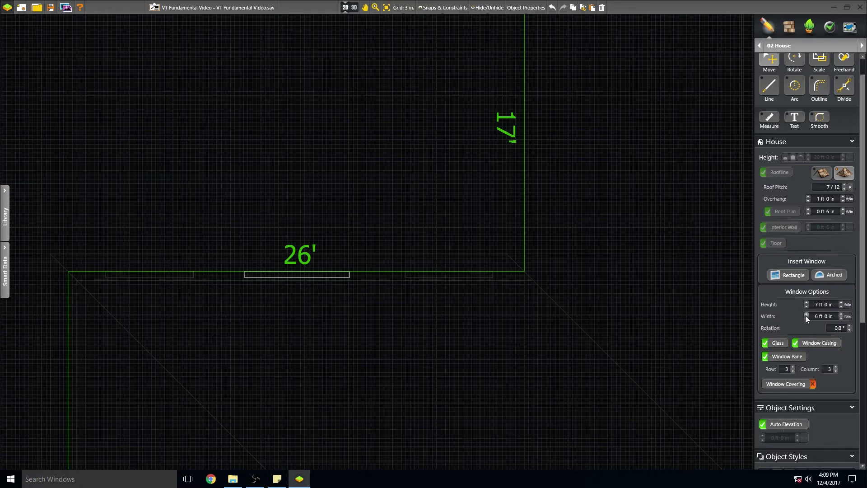
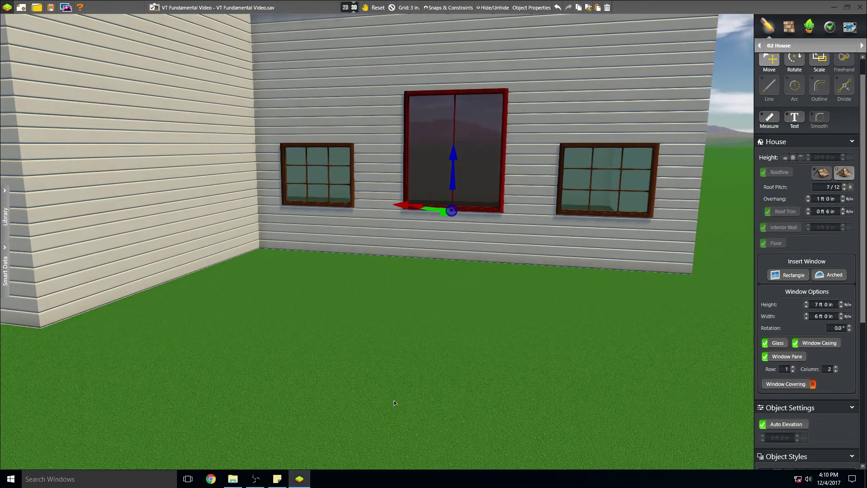
- In 3D, lower the middle window to an elevation of -3 ft 1 in, clear its selection and re-enable Auto Elevation
{"action": "scroll", "coordinate": [392, 415], "scroll_direction": "down", "scroll_amount": 4}
{"action": "scroll", "coordinate": [396, 424], "scroll_direction": "down", "scroll_amount": 2}
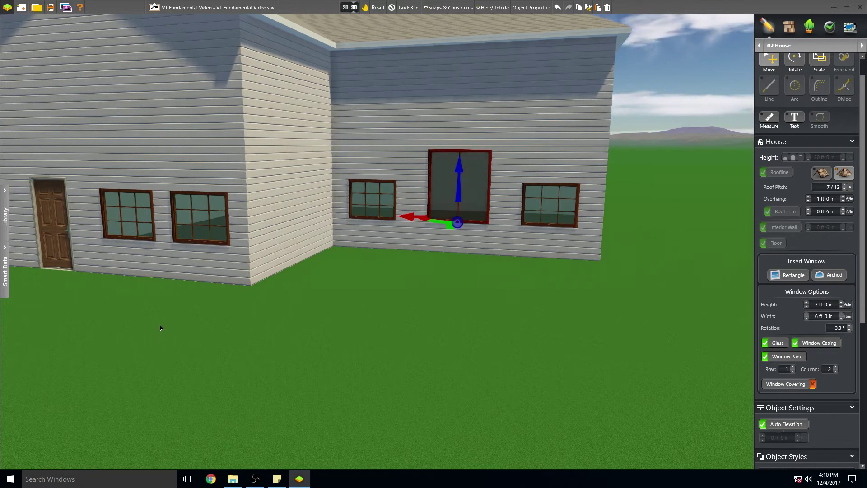
{"action": "middle_click_drag", "start_coordinate": [391, 345], "coordinate": [345, 361]}
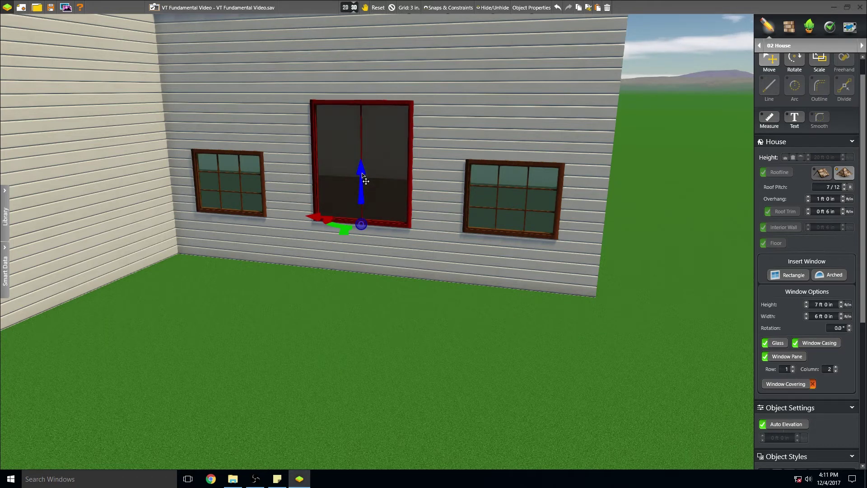
{"action": "left_click_drag", "start_coordinate": [362, 173], "coordinate": [353, 228]}
{"action": "middle_click_drag", "start_coordinate": [243, 264], "coordinate": [311, 309]}
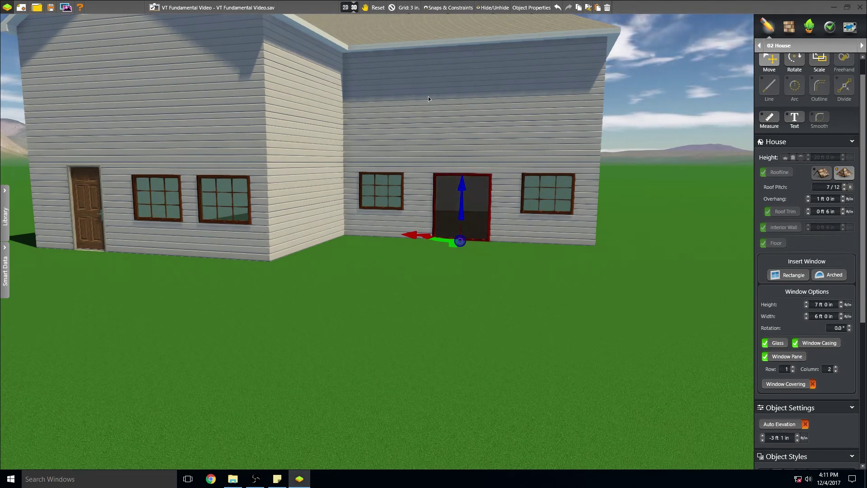
{"action": "left_click", "coordinate": [391, 7]}
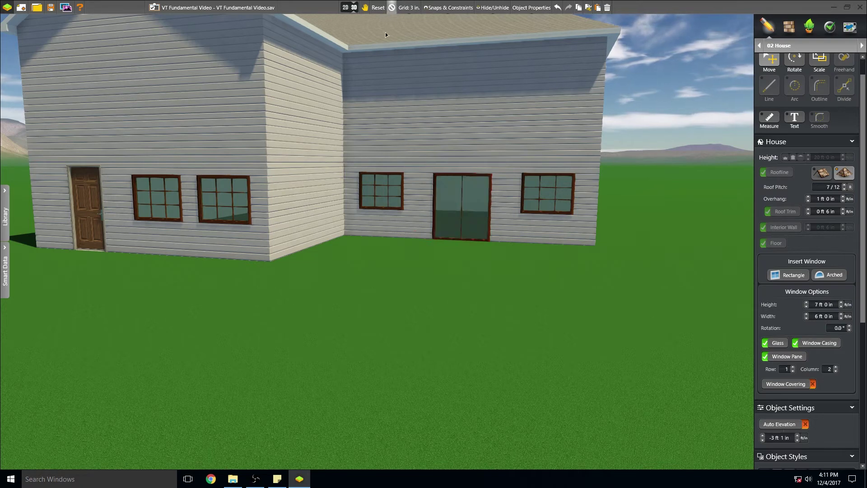
{"action": "left_click", "coordinate": [299, 319]}
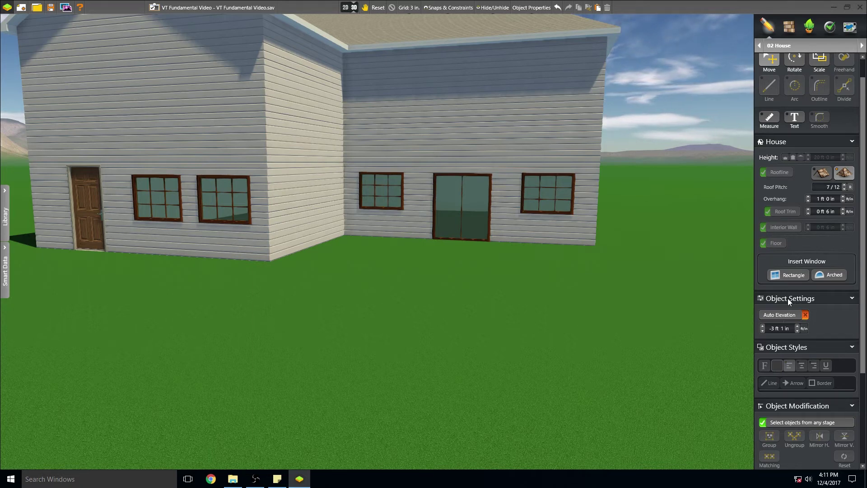
{"action": "left_click", "coordinate": [774, 316]}
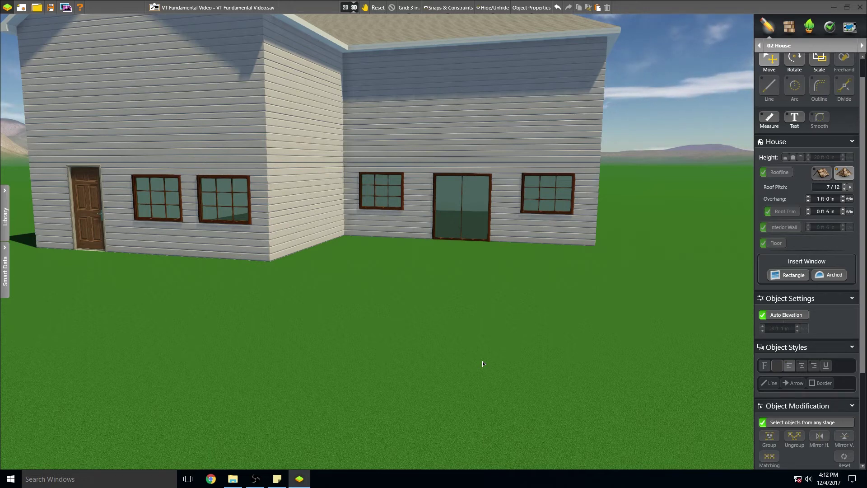
- Examine the house's front walls, roof and openings in 3D from a distance, and the tall middle window up close
{"action": "scroll", "coordinate": [465, 385], "scroll_direction": "down", "scroll_amount": 5}
{"action": "left_click_drag", "start_coordinate": [465, 385], "coordinate": [452, 401]}
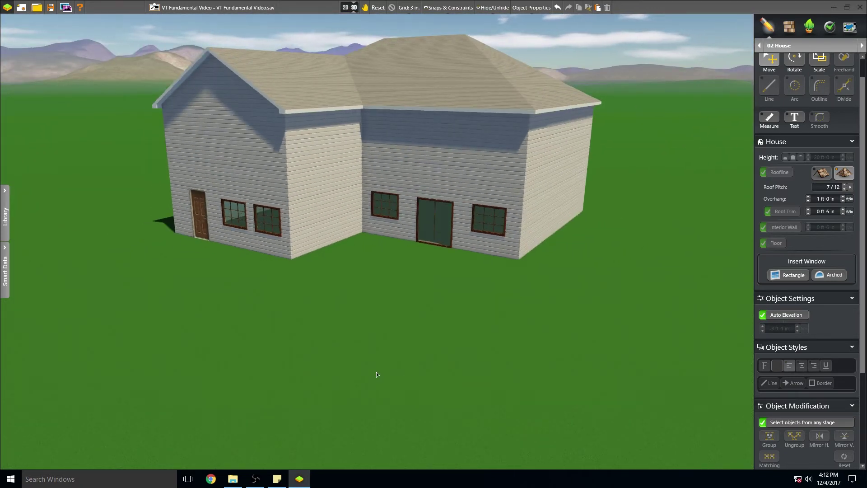
{"action": "middle_click_drag", "start_coordinate": [376, 371], "coordinate": [444, 381]}
{"action": "scroll", "coordinate": [408, 377], "scroll_direction": "up", "scroll_amount": 2}
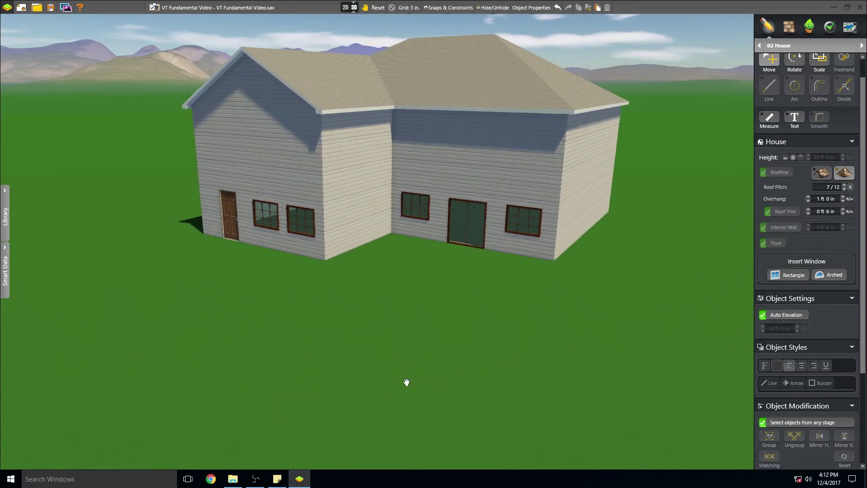
{"action": "mouse_move", "coordinate": [406, 387]}
{"action": "right_mouse_down"}
{"action": "mouse_move", "coordinate": [410, 325]}
{"action": "mouse_move", "coordinate": [411, 404]}
{"action": "mouse_move", "coordinate": [408, 334]}
{"action": "mouse_move", "coordinate": [402, 387]}
{"action": "mouse_move", "coordinate": [399, 372]}
{"action": "right_mouse_up"}
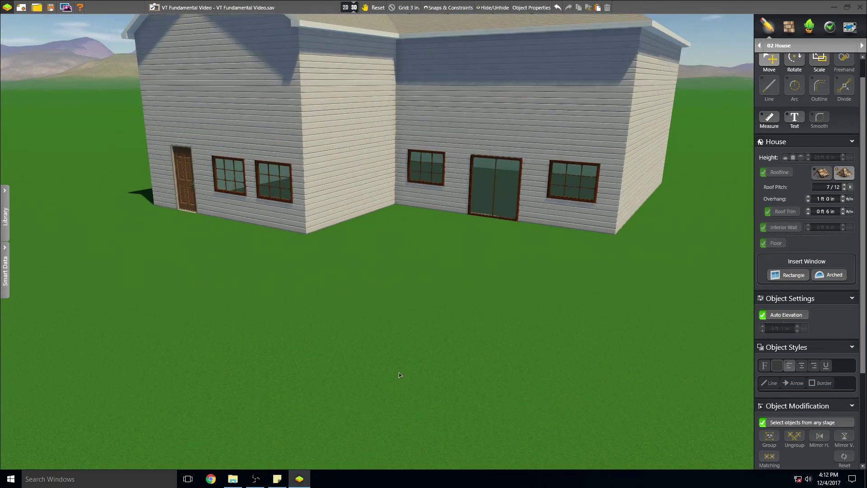
{"action": "mouse_move", "coordinate": [398, 372]}
{"action": "left_mouse_down"}
{"action": "mouse_move", "coordinate": [458, 380]}
{"action": "mouse_move", "coordinate": [383, 372]}
{"action": "mouse_move", "coordinate": [380, 381]}
{"action": "mouse_move", "coordinate": [424, 383]}
{"action": "mouse_move", "coordinate": [408, 378]}
{"action": "left_mouse_up"}
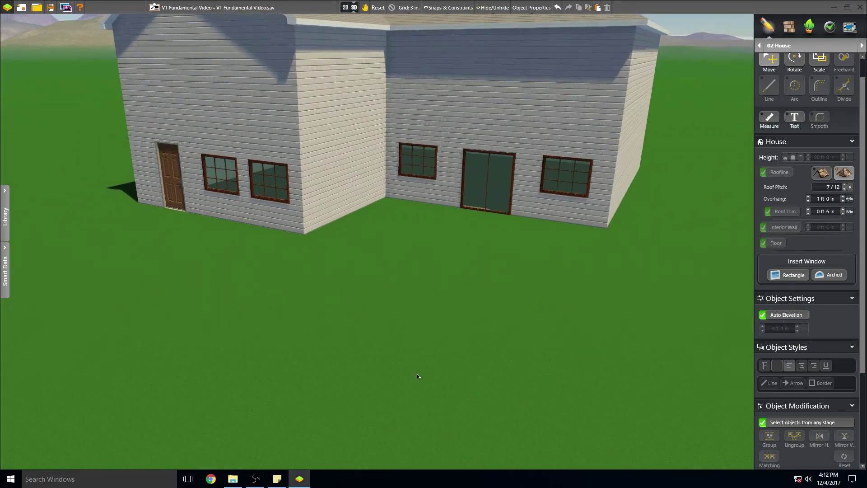
{"action": "mouse_move", "coordinate": [455, 318]}
{"action": "left_mouse_down"}
{"action": "mouse_move", "coordinate": [319, 320]}
{"action": "mouse_move", "coordinate": [519, 331]}
{"action": "mouse_move", "coordinate": [448, 328]}
{"action": "left_mouse_up"}
{"action": "scroll", "coordinate": [448, 327], "scroll_direction": "down", "scroll_amount": 6}
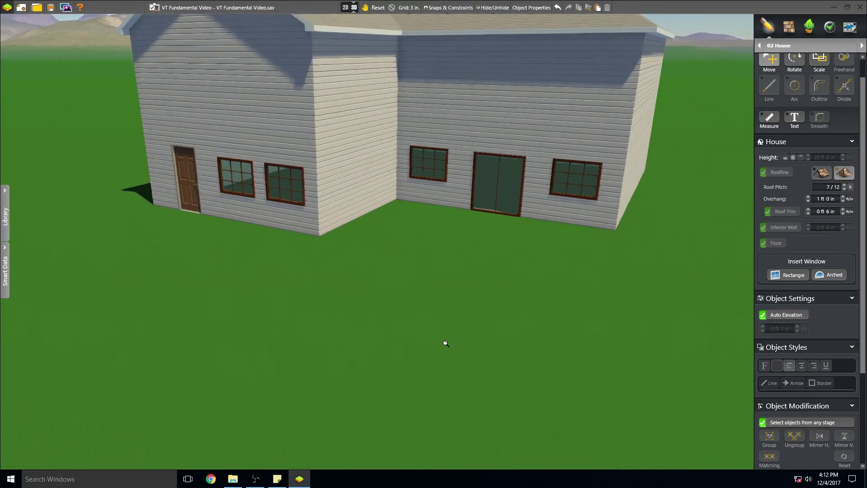
{"action": "scroll", "coordinate": [455, 428], "scroll_direction": "up", "scroll_amount": 2}
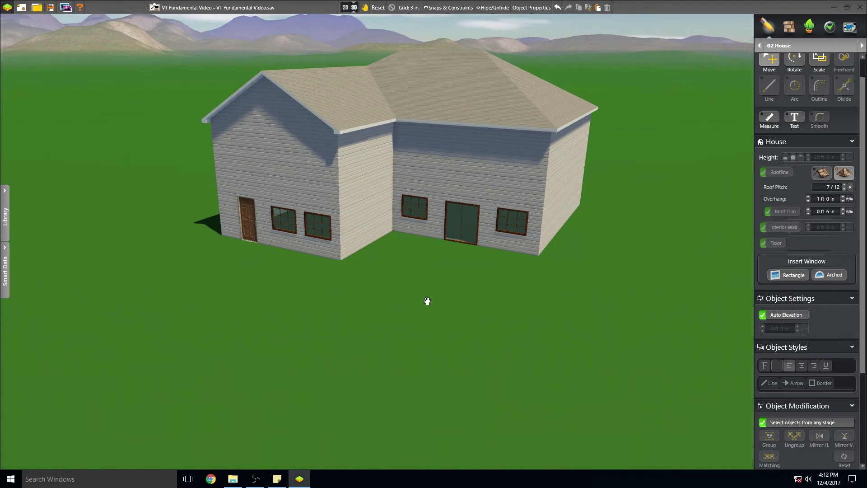
{"action": "scroll", "coordinate": [414, 411], "scroll_direction": "up", "scroll_amount": 3}
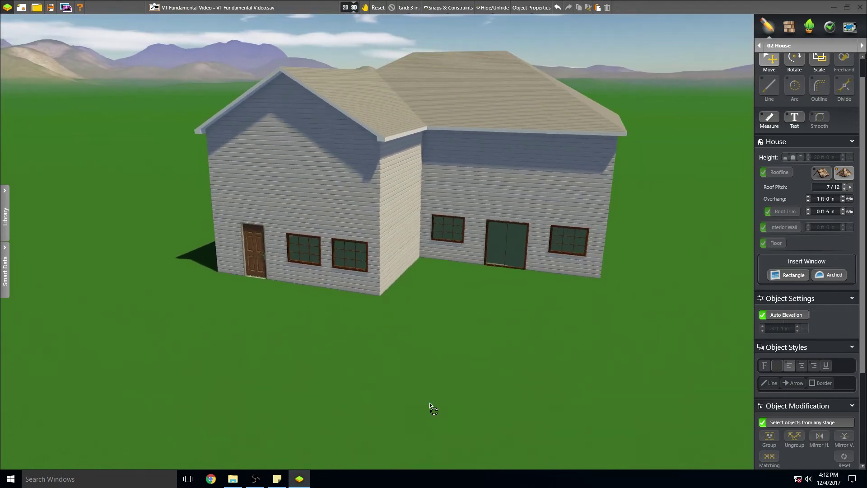
{"action": "left_click_drag", "start_coordinate": [429, 407], "coordinate": [413, 407]}
{"action": "scroll", "coordinate": [457, 383], "scroll_direction": "up", "scroll_amount": 10}
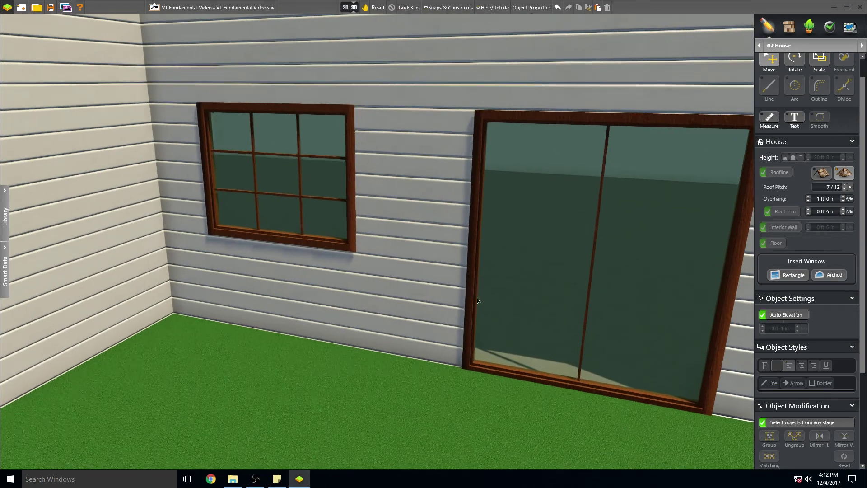
{"action": "middle_click_drag", "start_coordinate": [495, 296], "coordinate": [463, 275]}
{"action": "middle_click_drag", "start_coordinate": [581, 382], "coordinate": [527, 394]}
{"action": "scroll", "coordinate": [526, 388], "scroll_direction": "up", "scroll_amount": 3}
{"action": "scroll", "coordinate": [542, 399], "scroll_direction": "down", "scroll_amount": 10}
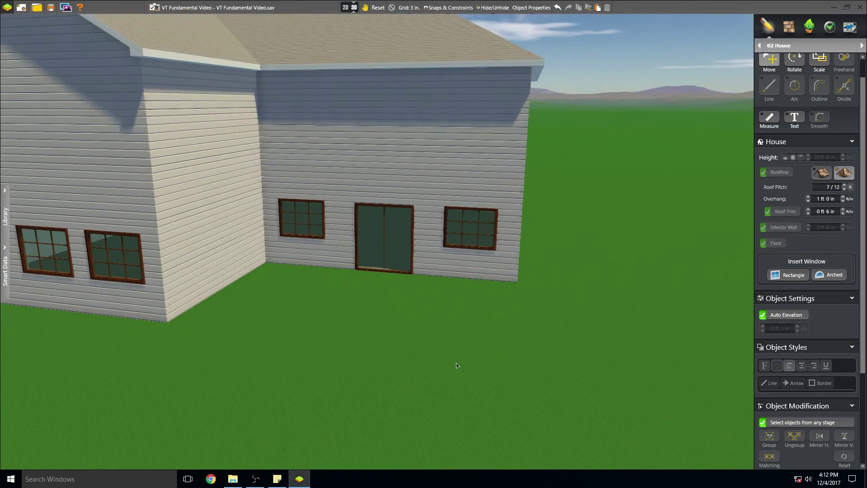
{"action": "scroll", "coordinate": [448, 362], "scroll_direction": "down", "scroll_amount": 6}
{"action": "middle_click_drag", "start_coordinate": [447, 361], "coordinate": [507, 378]}
{"action": "scroll", "coordinate": [500, 388], "scroll_direction": "up", "scroll_amount": 2}
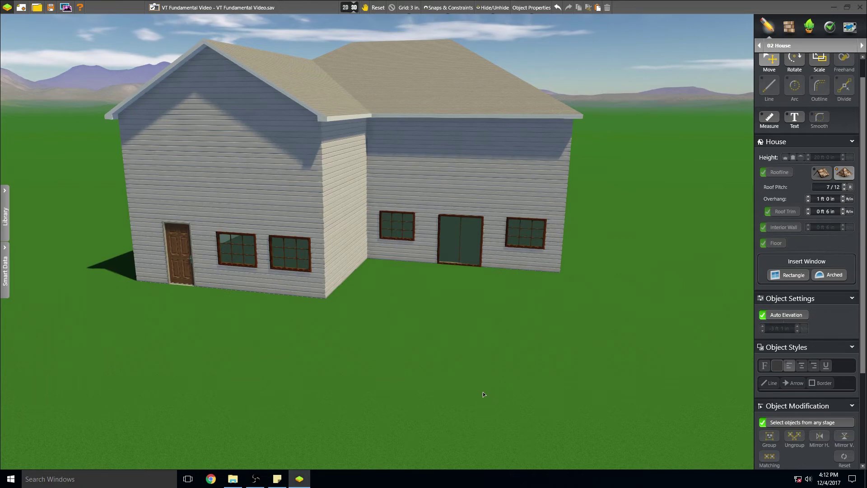
- Return to the 2D plan, save the project and go to the 03 Walls, Fences & Railing stage
{"action": "left_click", "coordinate": [345, 7]}
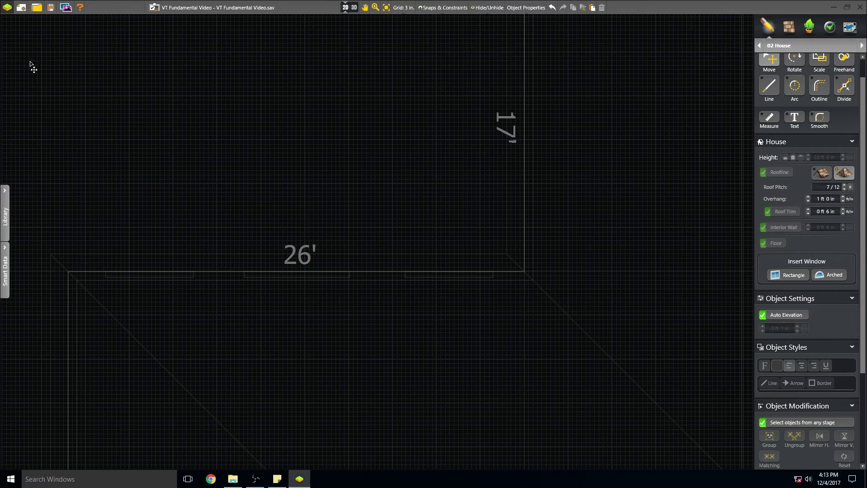
{"action": "left_click", "coordinate": [51, 8]}
{"action": "left_click", "coordinate": [862, 45]}
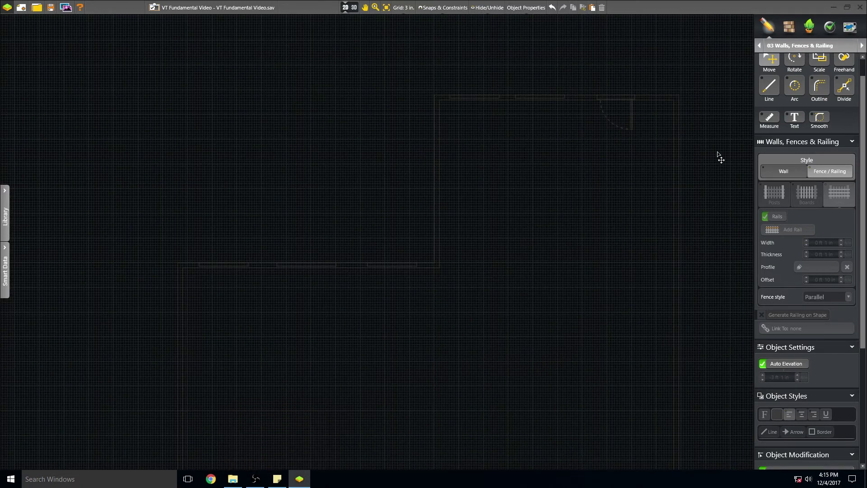
- Start a fence line at the house's lower-right corner in the 2D plan and extend it 5 ft horizontally away from the house
{"action": "middle_click_drag", "start_coordinate": [582, 240], "coordinate": [529, 246]}
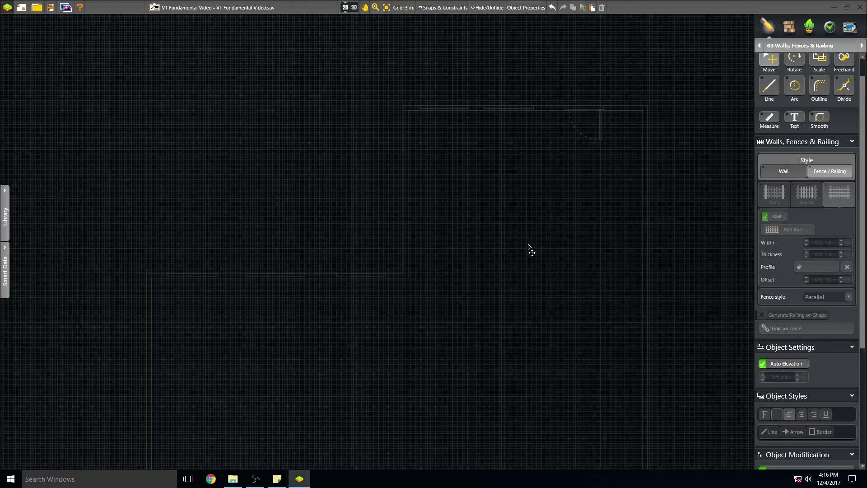
{"action": "scroll", "coordinate": [528, 248], "scroll_direction": "down", "scroll_amount": 2}
{"action": "middle_click_drag", "start_coordinate": [465, 294], "coordinate": [416, 253]}
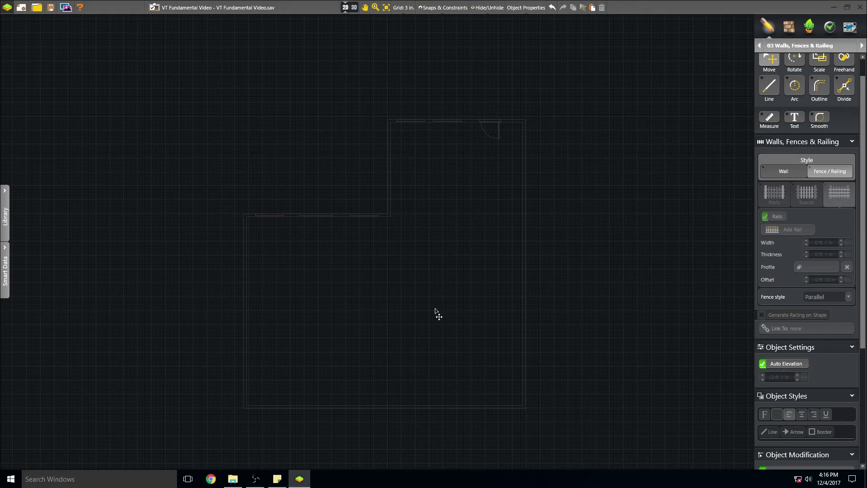
{"action": "scroll", "coordinate": [843, 284], "scroll_direction": "up", "scroll_amount": 1}
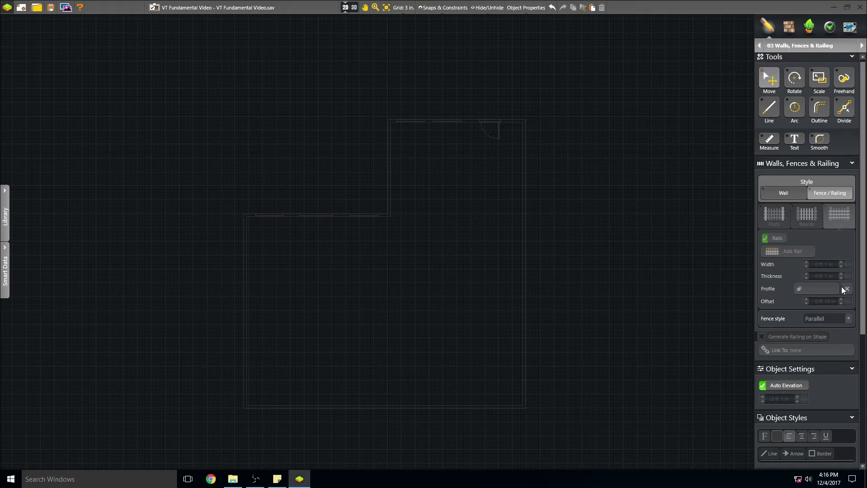
{"action": "scroll", "coordinate": [841, 286], "scroll_direction": "up", "scroll_amount": 1}
{"action": "left_click", "coordinate": [768, 112]}
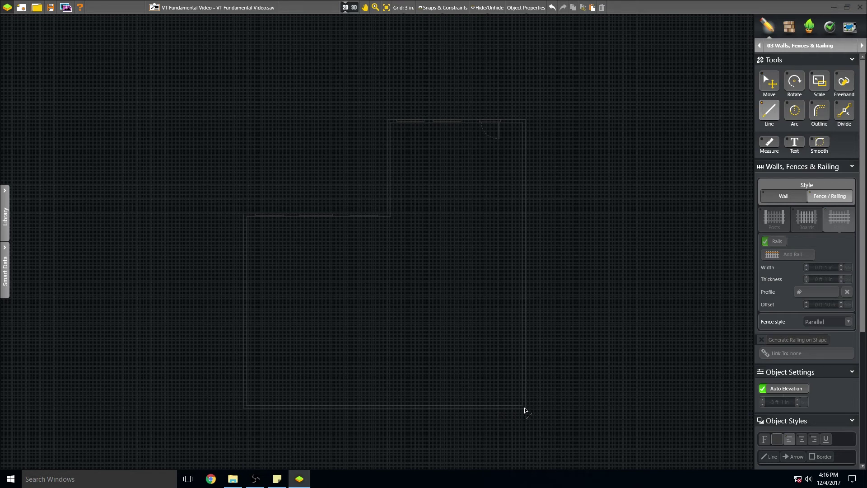
{"action": "scroll", "coordinate": [523, 410], "scroll_direction": "up", "scroll_amount": 1}
{"action": "scroll", "coordinate": [516, 397], "scroll_direction": "up", "scroll_amount": 1}
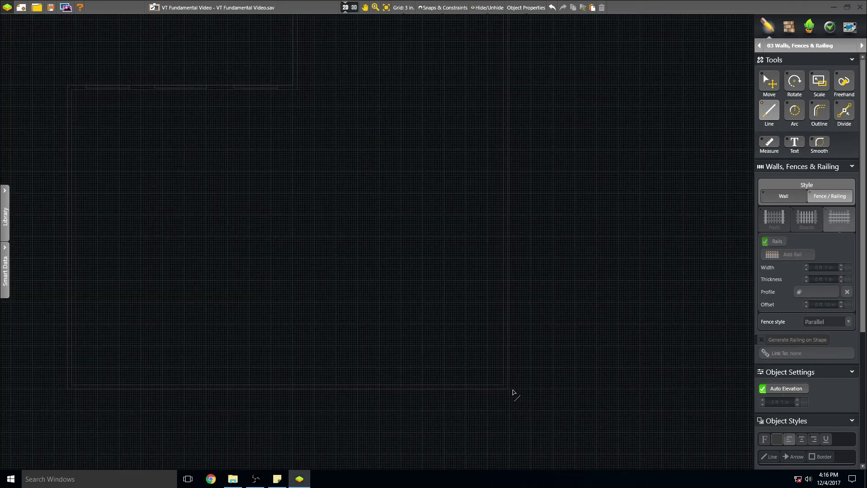
{"action": "scroll", "coordinate": [504, 387], "scroll_direction": "up", "scroll_amount": 2}
{"action": "scroll", "coordinate": [482, 362], "scroll_direction": "up", "scroll_amount": 2}
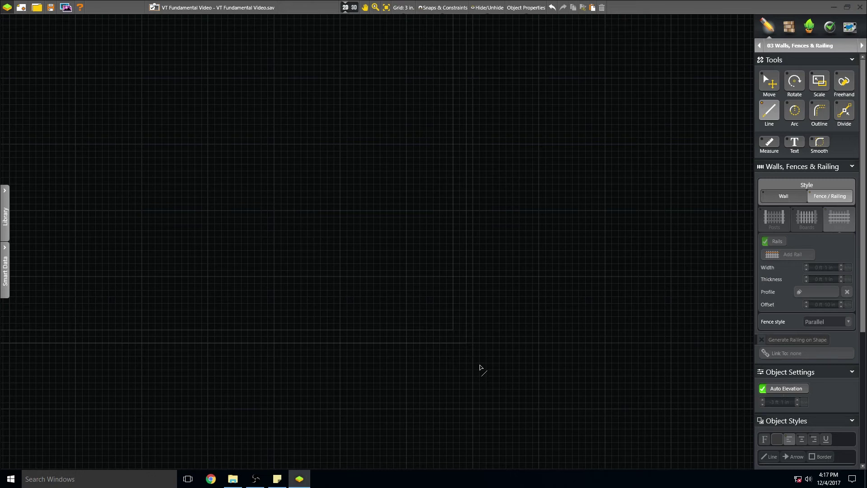
{"action": "left_click", "coordinate": [466, 343]}
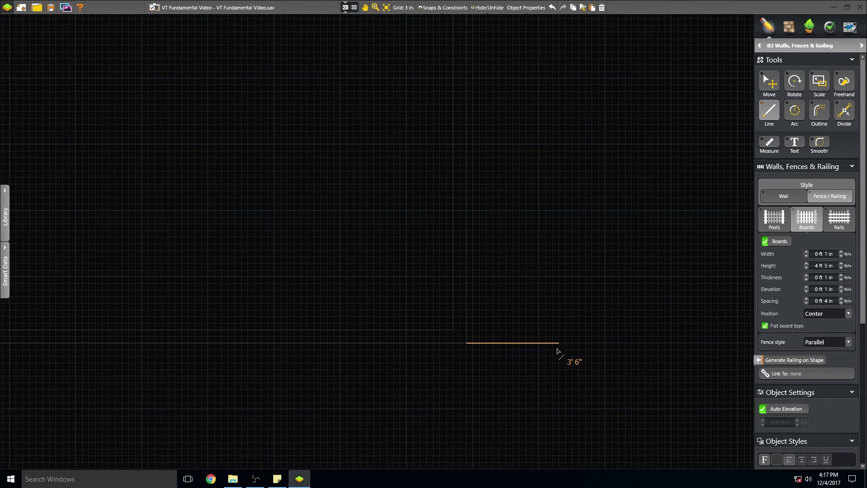
{"action": "type", "text": "5'"}
{"action": "key", "text": "Return"}
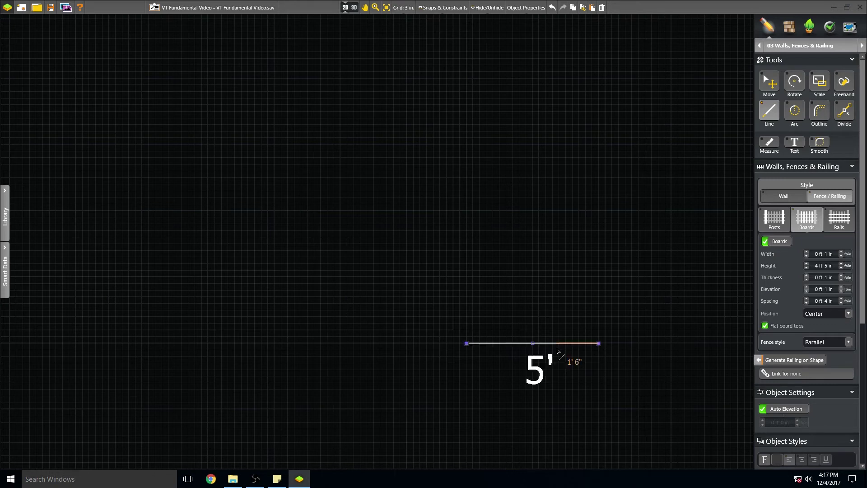
- Continue the fence line 80 ft straight up the plan, parallel to the house's right side
{"action": "scroll", "coordinate": [587, 229], "scroll_direction": "down", "scroll_amount": 2}
{"action": "scroll", "coordinate": [587, 229], "scroll_direction": "down", "scroll_amount": 4}
{"action": "middle_click_drag", "start_coordinate": [551, 134], "coordinate": [544, 316]}
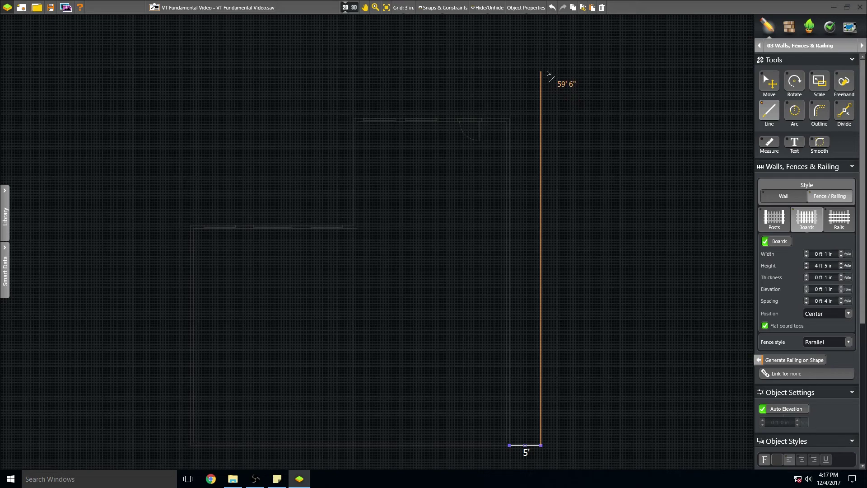
{"action": "type", "text": "80"}
{"action": "key", "text": "Return"}
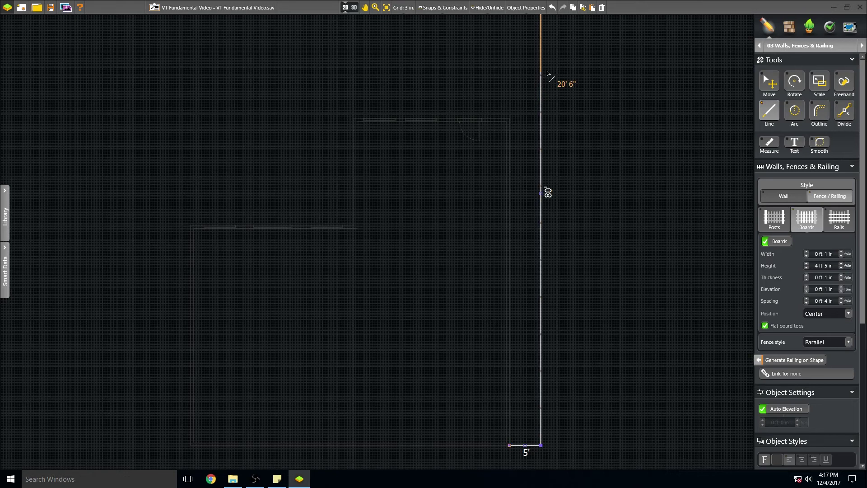
- Extend the fence line 74 ft to the left and 80 ft back down the plan, and end it there
{"action": "scroll", "coordinate": [547, 72], "scroll_direction": "down", "scroll_amount": 3}
{"action": "middle_click_drag", "start_coordinate": [486, 74], "coordinate": [485, 164]}
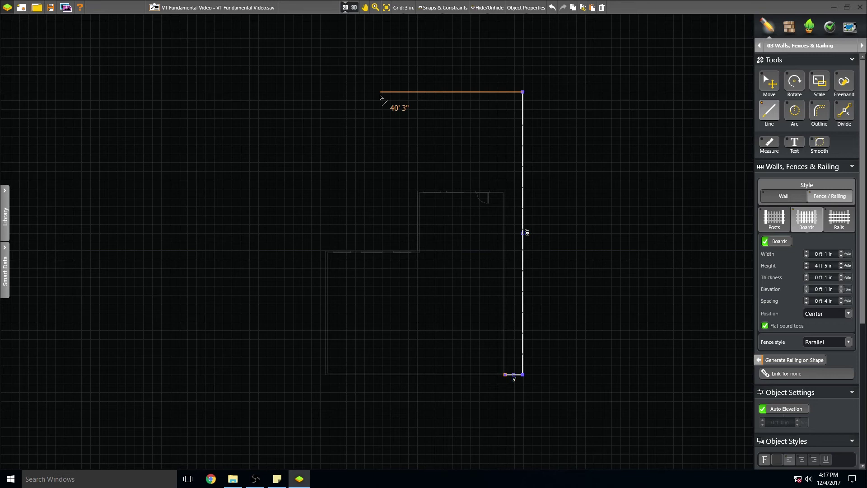
{"action": "type", "text": "74"}
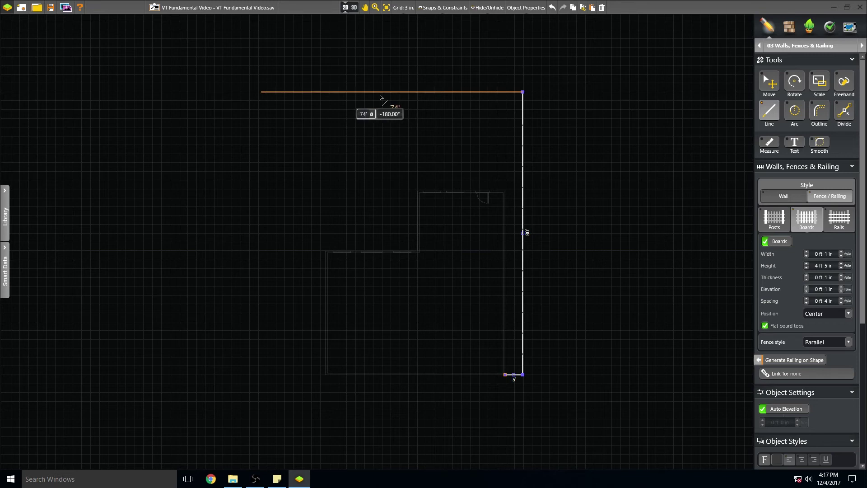
{"action": "key", "text": "Return"}
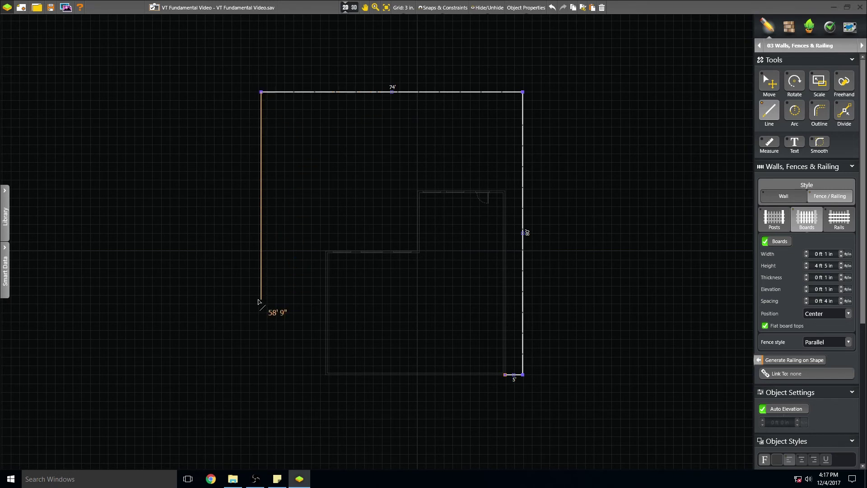
{"action": "type", "text": "80"}
{"action": "key", "text": "Return"}
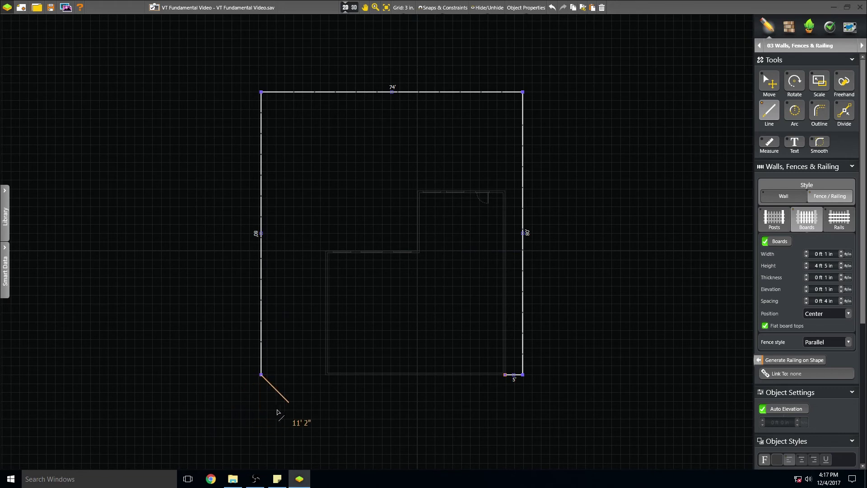
{"action": "right_click", "coordinate": [225, 411]}
- Change the fence run to the Wall style and display its wall cap and pillar settings
{"action": "left_click", "coordinate": [781, 199]}
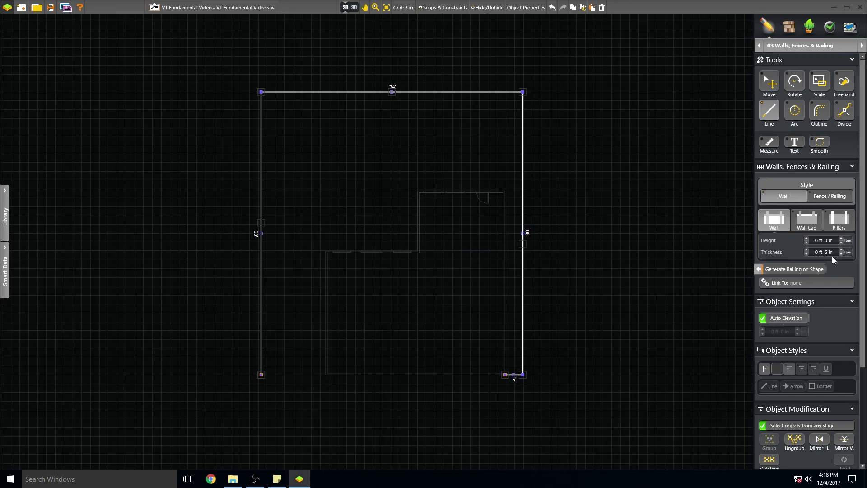
{"action": "left_click", "coordinate": [806, 221]}
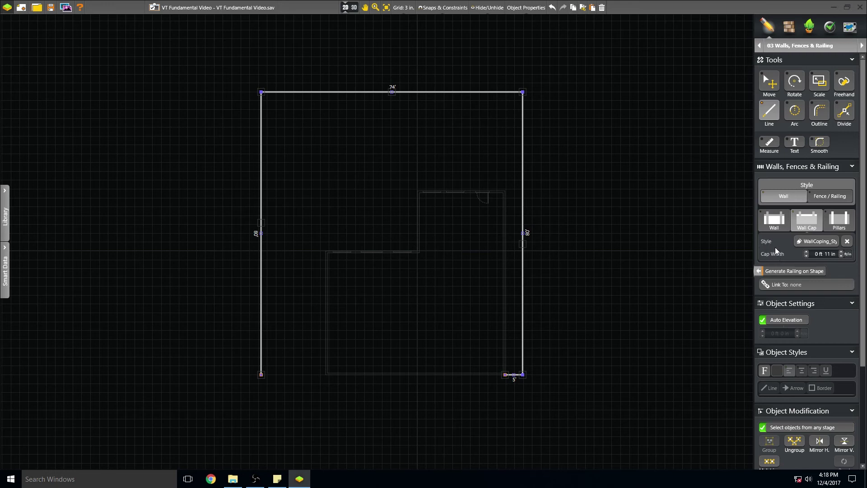
{"action": "left_click", "coordinate": [836, 226]}
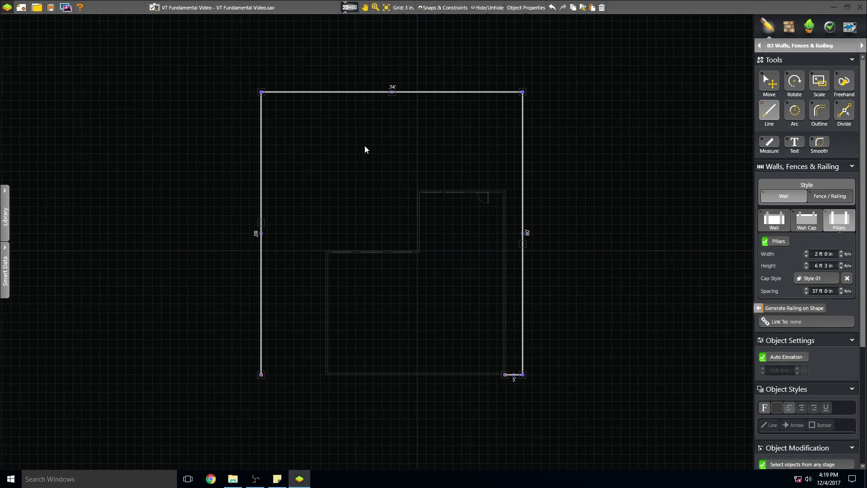
- Examine the pillared wall around the house in 3D with its selection cleared, including the open gap beside the house's rear corner
{"action": "key", "text": "Tab"}
{"action": "scroll", "coordinate": [502, 334], "scroll_direction": "down", "scroll_amount": 5}
{"action": "right_click_drag", "start_coordinate": [451, 373], "coordinate": [465, 361]}
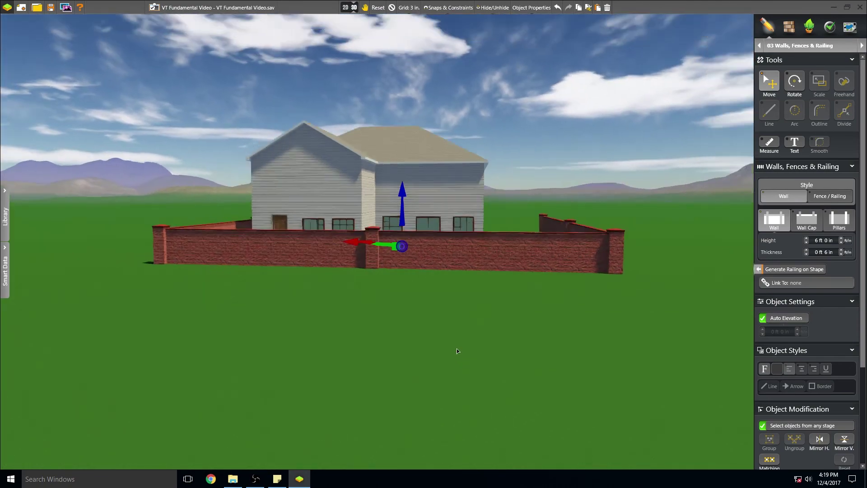
{"action": "scroll", "coordinate": [466, 354], "scroll_direction": "up", "scroll_amount": 3}
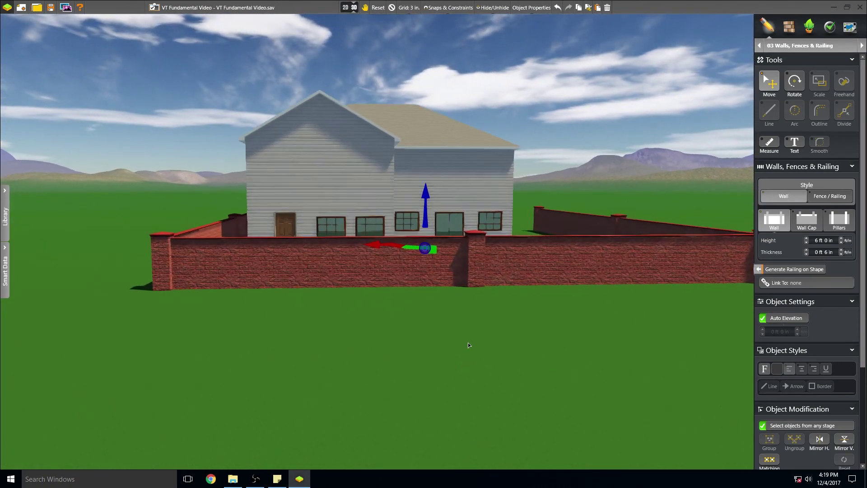
{"action": "mouse_move", "coordinate": [462, 348]}
{"action": "right_mouse_down"}
{"action": "mouse_move", "coordinate": [456, 362]}
{"action": "mouse_move", "coordinate": [434, 360]}
{"action": "mouse_move", "coordinate": [440, 350]}
{"action": "mouse_move", "coordinate": [455, 360]}
{"action": "right_mouse_up"}
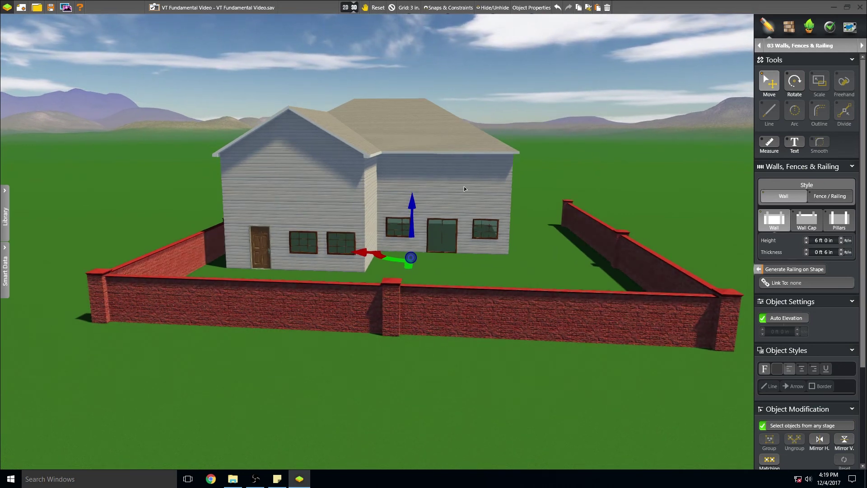
{"action": "left_click", "coordinate": [391, 8]}
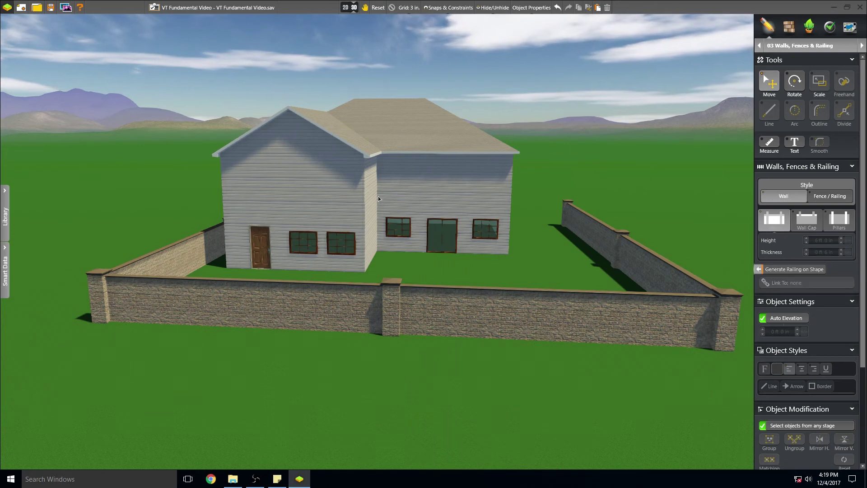
{"action": "scroll", "coordinate": [426, 382], "scroll_direction": "up", "scroll_amount": 5}
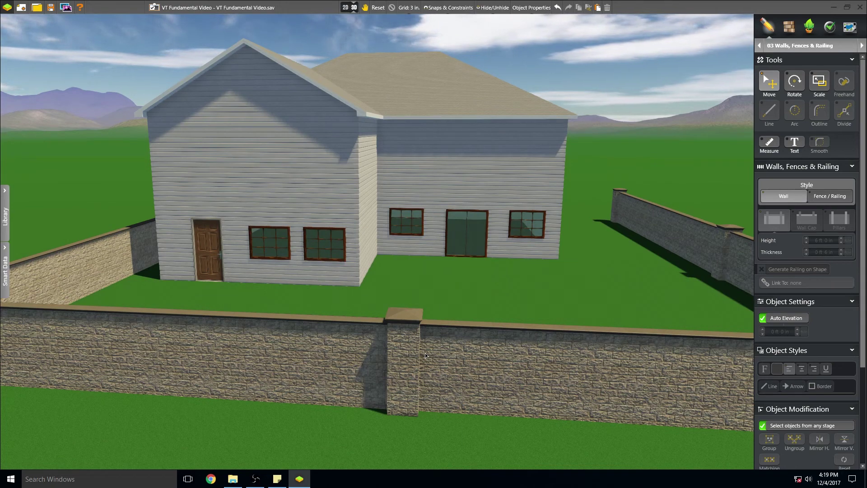
{"action": "right_click_drag", "start_coordinate": [442, 348], "coordinate": [440, 364]}
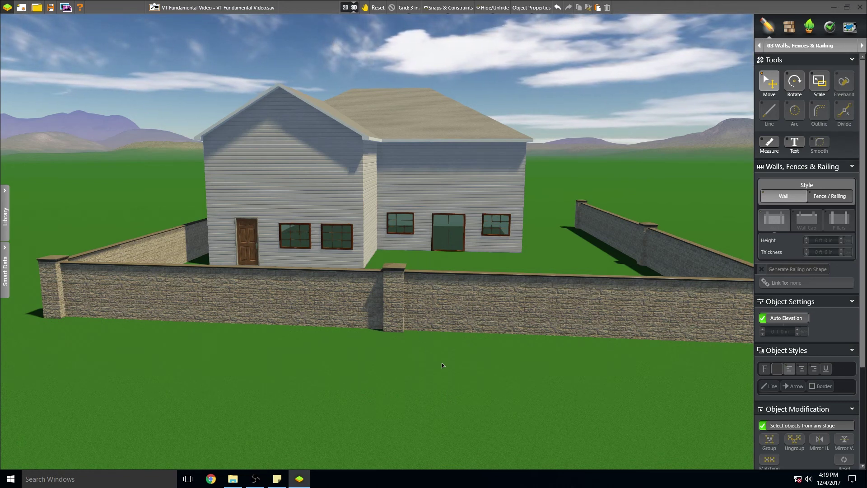
{"action": "right_click_drag", "start_coordinate": [442, 373], "coordinate": [345, 381]}
{"action": "left_click_drag", "start_coordinate": [356, 380], "coordinate": [446, 394]}
{"action": "left_click_drag", "start_coordinate": [390, 389], "coordinate": [393, 364]}
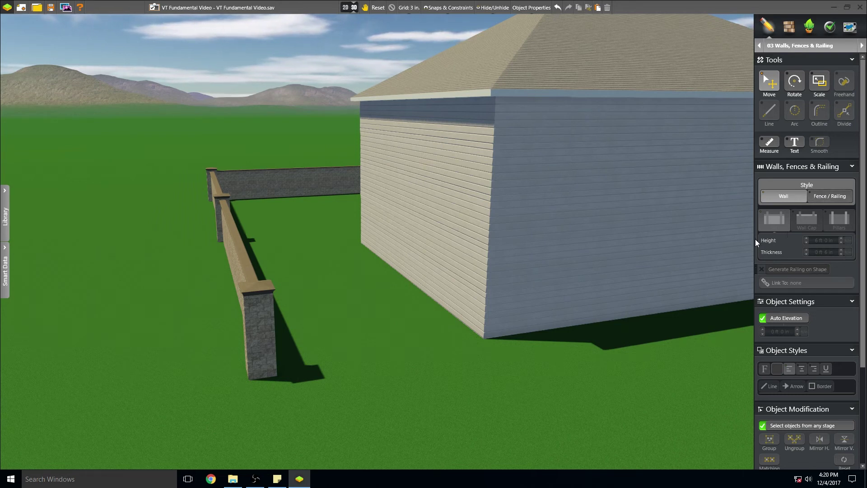
- In the 2D plan, draw a 17 ft 3 in line from the house's lower-left corner toward the end pillar of the left wall
{"action": "left_click", "coordinate": [346, 7]}
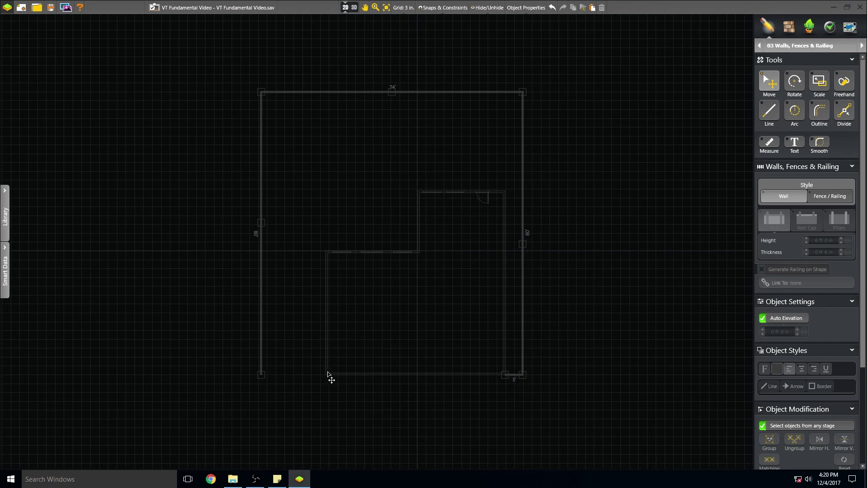
{"action": "scroll", "coordinate": [326, 373], "scroll_direction": "up", "scroll_amount": 2}
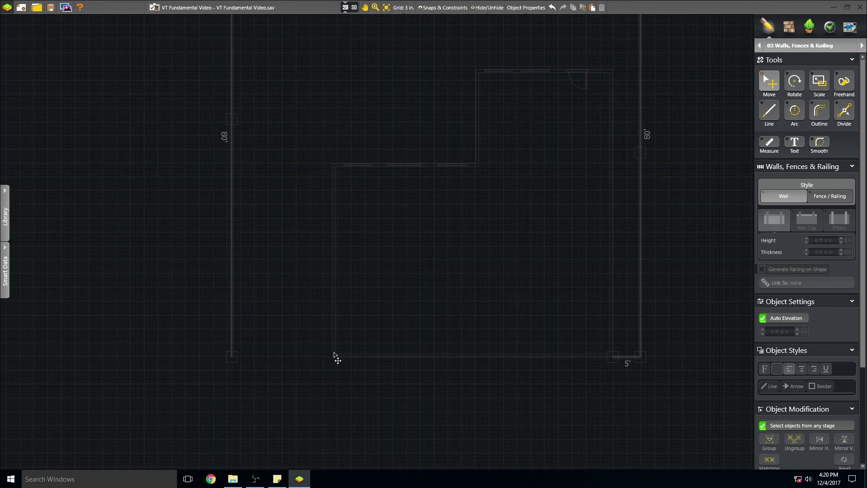
{"action": "scroll", "coordinate": [334, 351], "scroll_direction": "up", "scroll_amount": 2}
{"action": "scroll", "coordinate": [335, 345], "scroll_direction": "up", "scroll_amount": 1}
{"action": "scroll", "coordinate": [335, 343], "scroll_direction": "up", "scroll_amount": 1}
{"action": "middle_click_drag", "start_coordinate": [336, 344], "coordinate": [405, 345]}
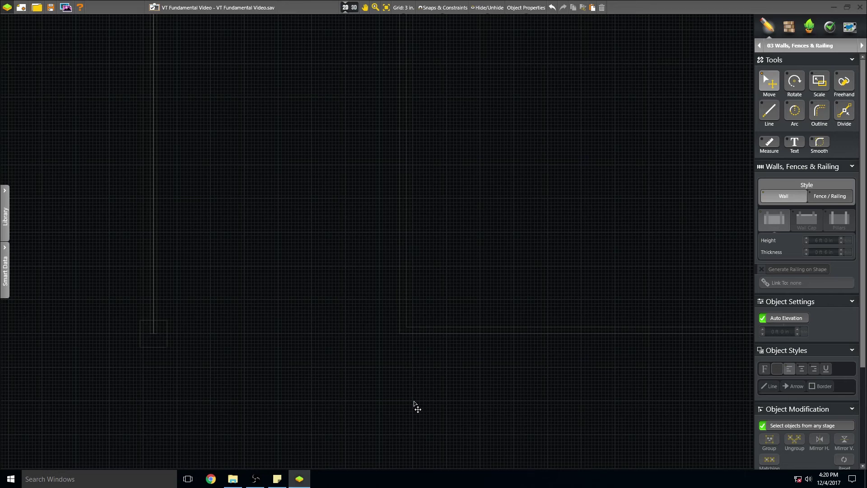
{"action": "key", "text": "l"}
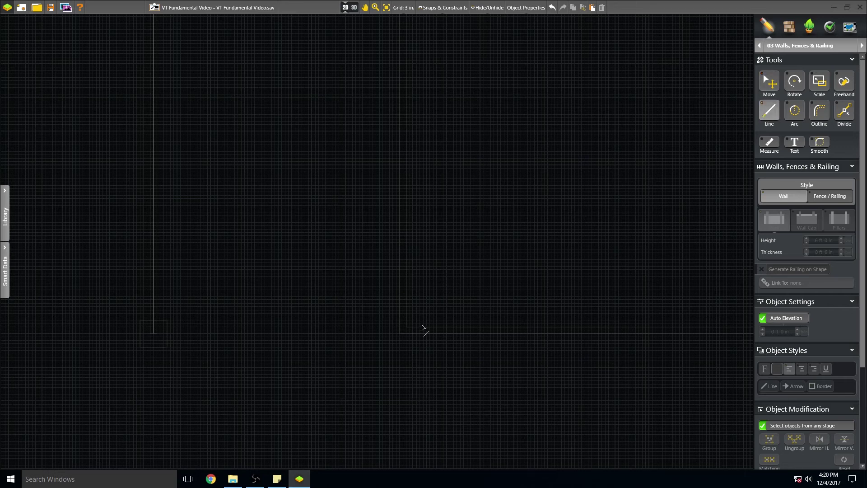
{"action": "left_click", "coordinate": [400, 335]}
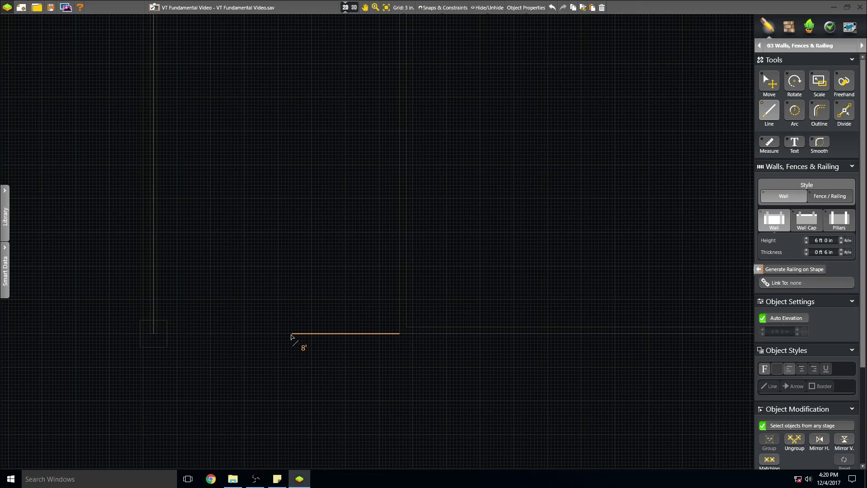
{"action": "type", "text": "17' "}
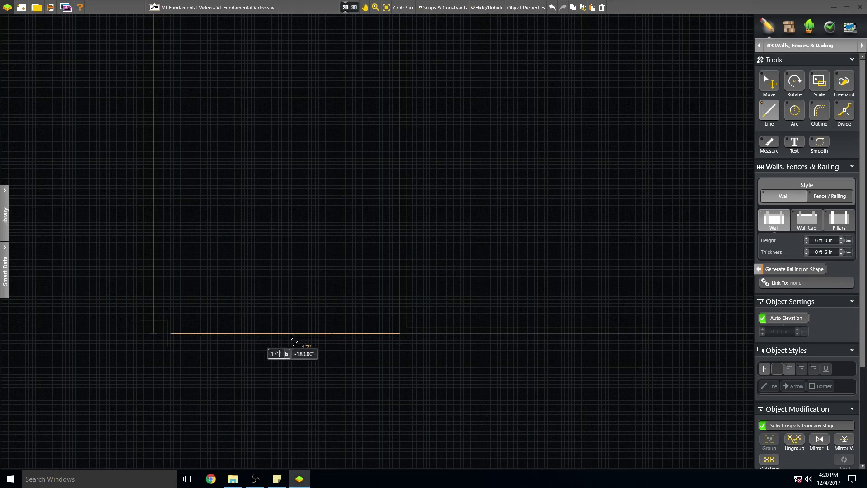
{"action": "type", "text": "3"}
{"action": "key", "text": "Return"}
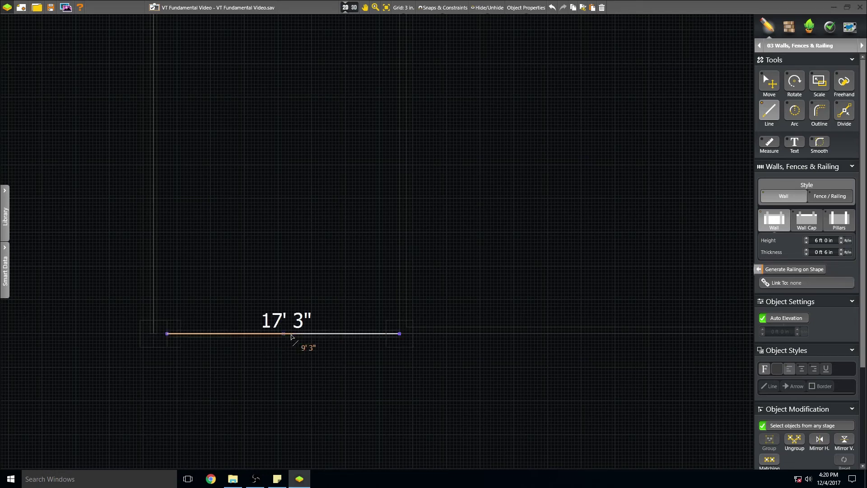
{"action": "key", "text": "Escape"}
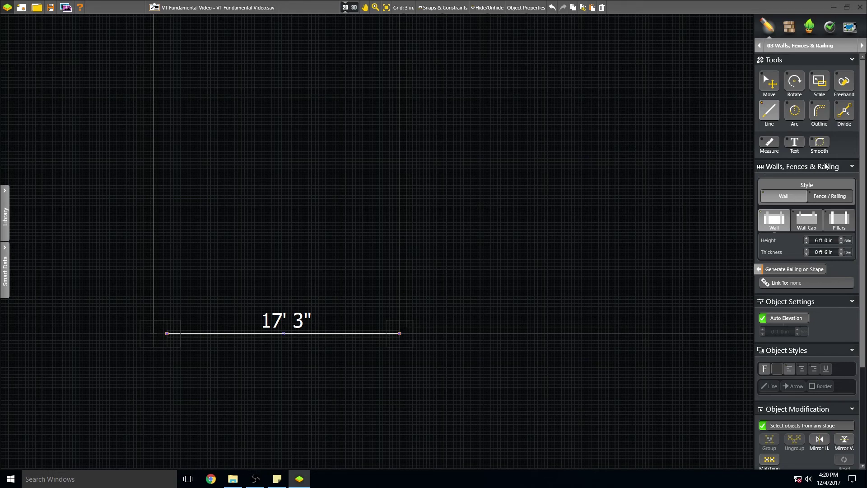
- Change the 17 ft 3 in segment to the Fence / Railing style and review its post and board settings
{"action": "left_click", "coordinate": [827, 202]}
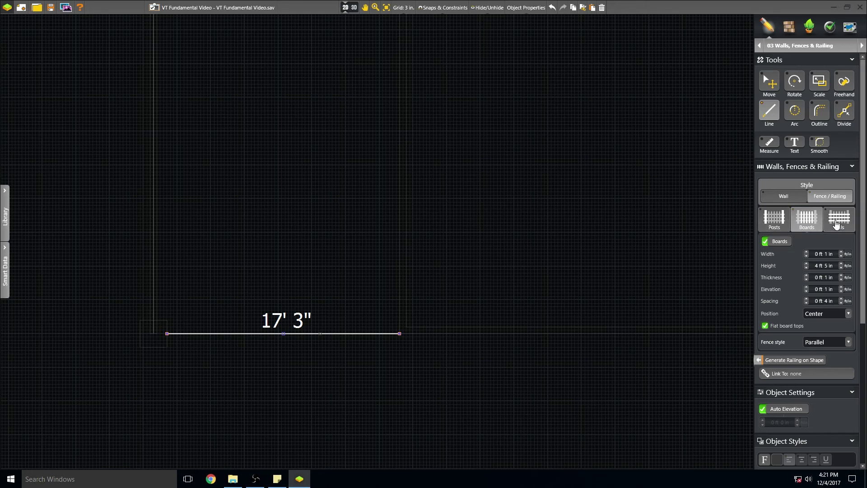
{"action": "left_click", "coordinate": [774, 222]}
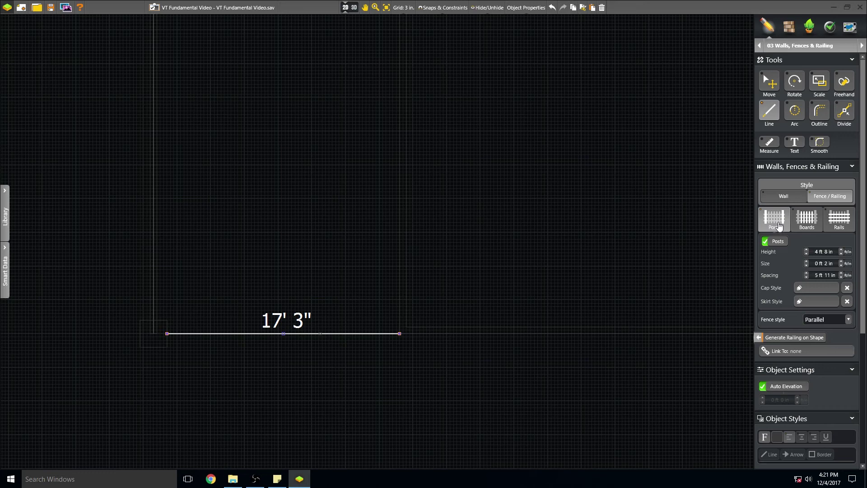
{"action": "left_click", "coordinate": [810, 226]}
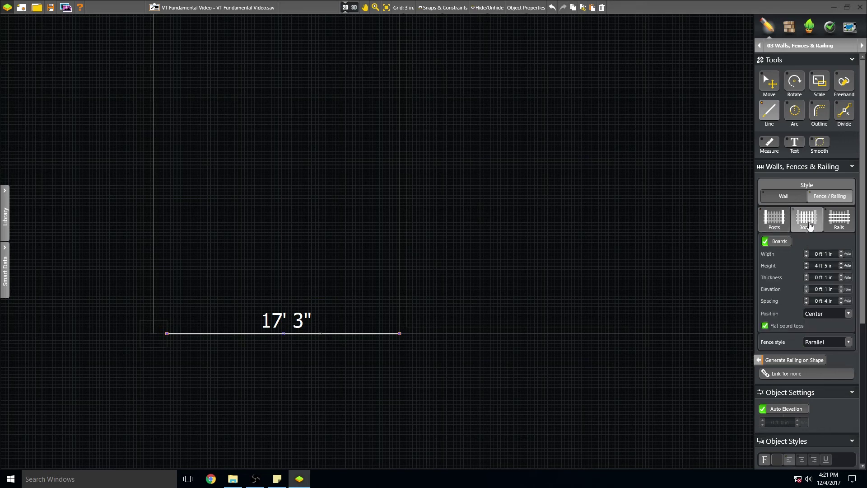
- Review the rail, board and post settings of the 17 ft 3 in fence and view it in 3D
{"action": "left_click", "coordinate": [841, 223]}
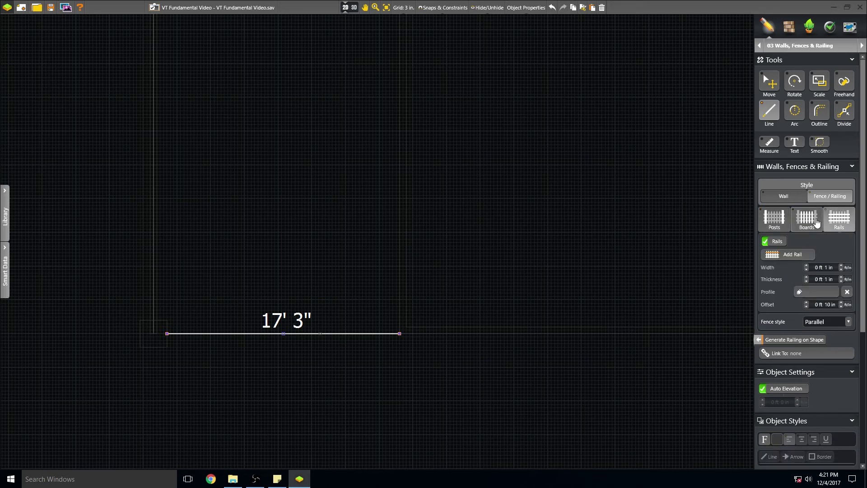
{"action": "left_click", "coordinate": [816, 223]}
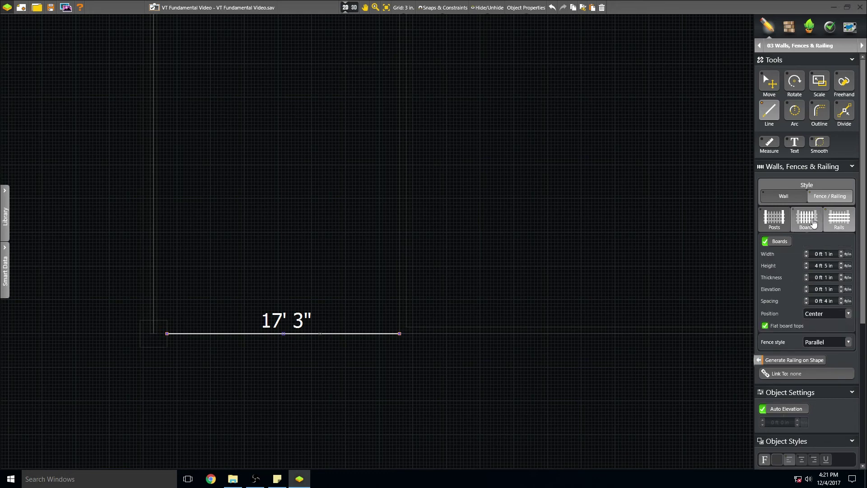
{"action": "left_click", "coordinate": [773, 222]}
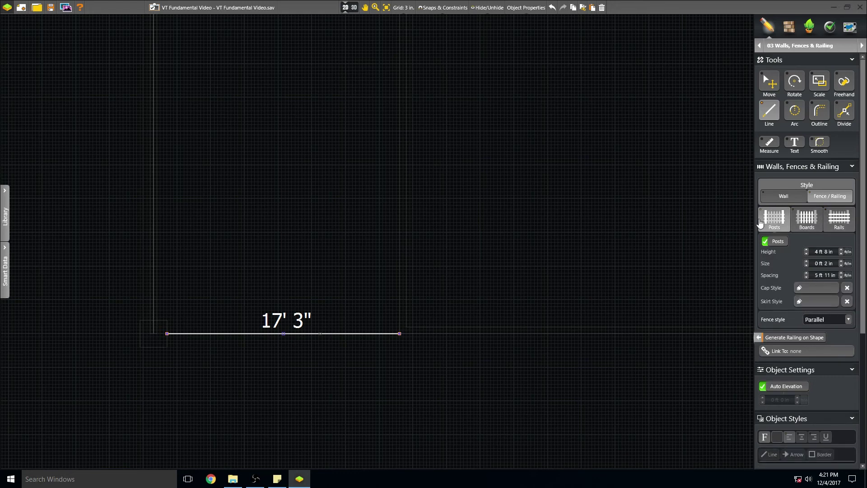
{"action": "left_click", "coordinate": [811, 219]}
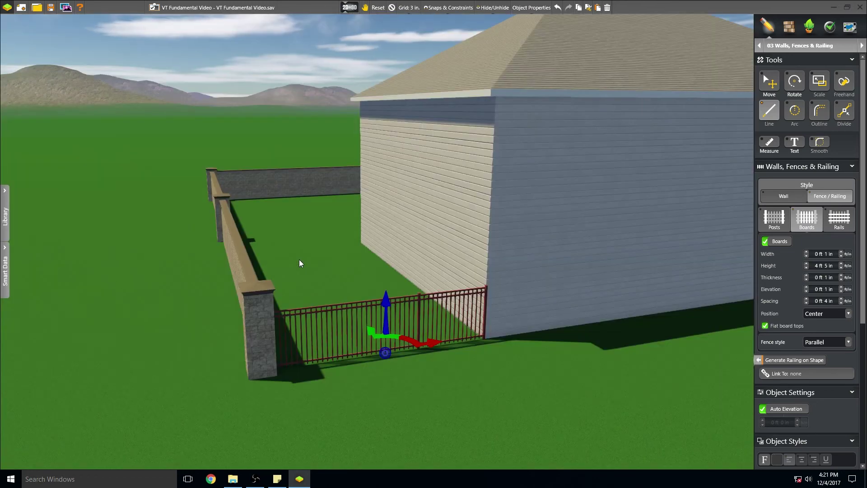
{"action": "double_click", "coordinate": [312, 412]}
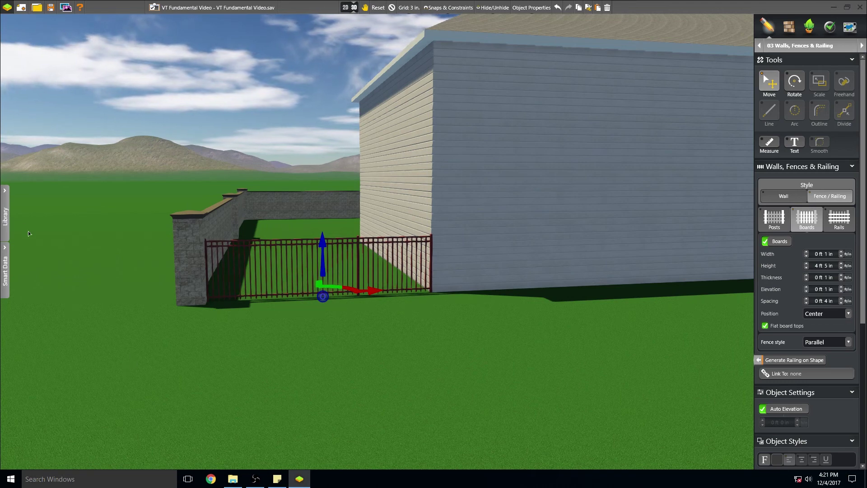
- Try the Vinyl 3 Rail, Vinyl Picket and Iron Spear Top library presets on the fence and return it to the flat aluminum preset
{"action": "left_click", "coordinate": [6, 226]}
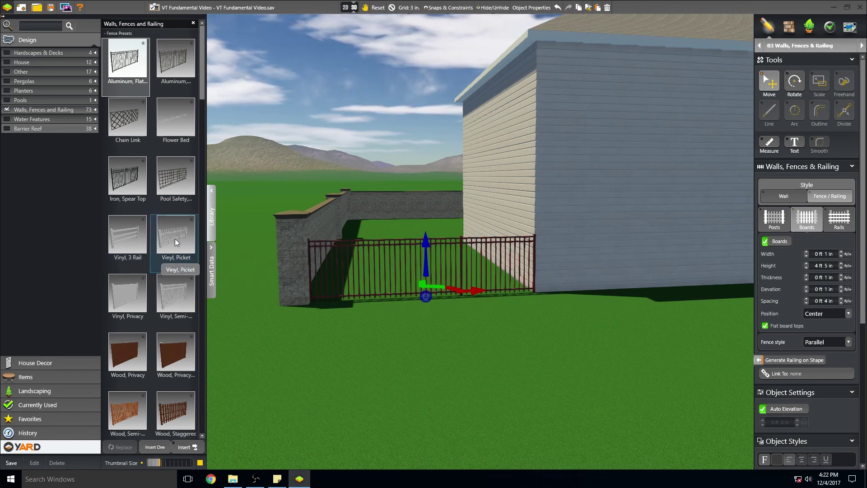
{"action": "left_click", "coordinate": [134, 240]}
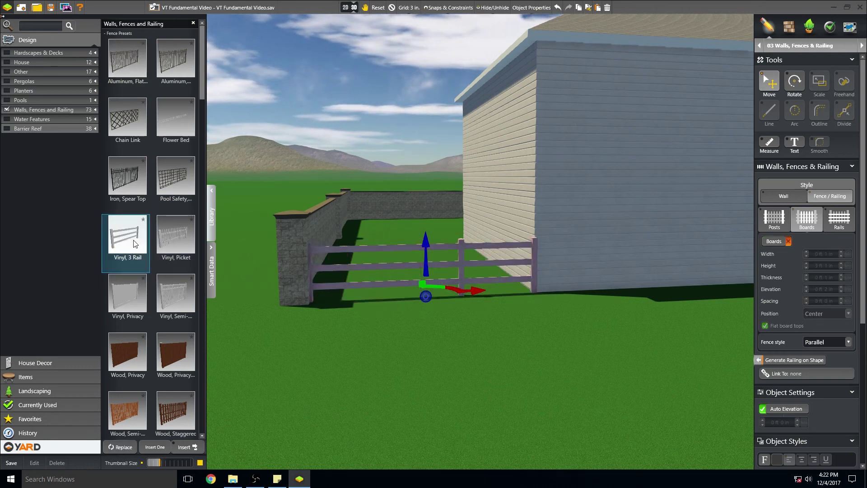
{"action": "left_click", "coordinate": [170, 239]}
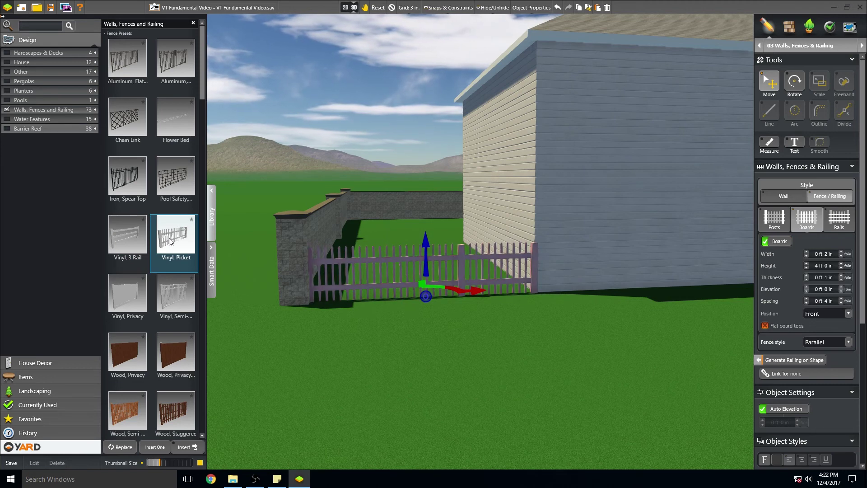
{"action": "left_click", "coordinate": [126, 185]}
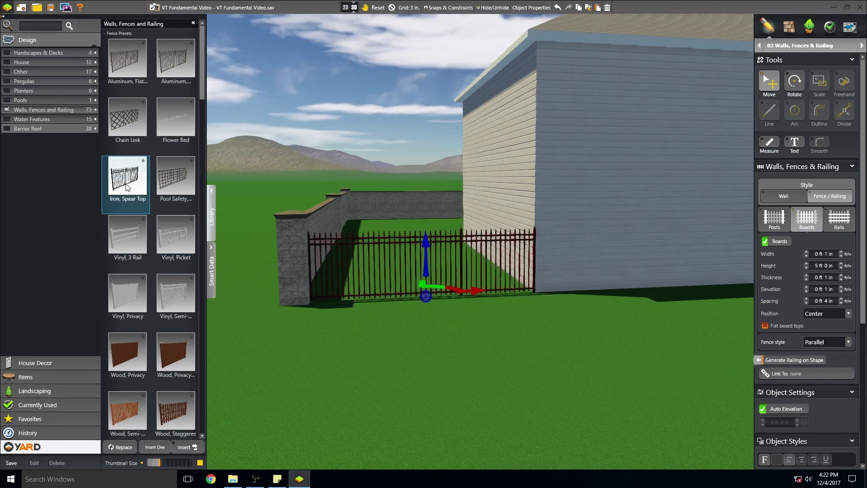
{"action": "left_click", "coordinate": [128, 66]}
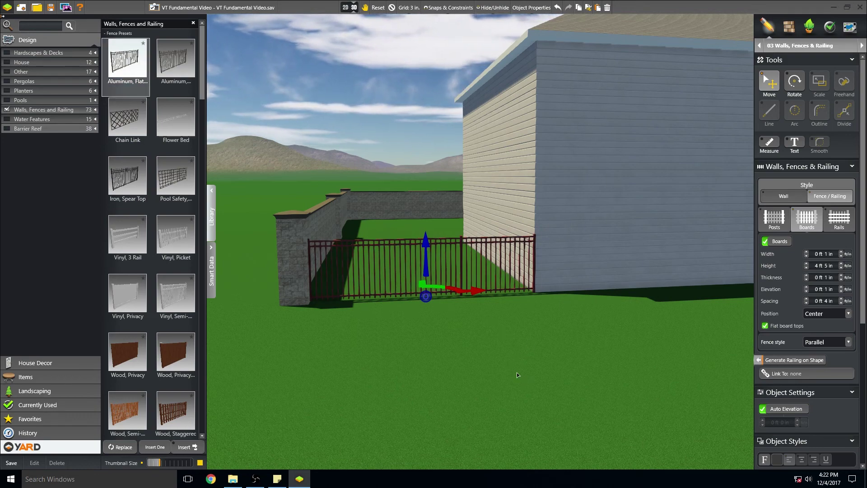
- Set the fence's post spacing to 5 ft 9 in, clear its selection and close the library
{"action": "scroll", "coordinate": [515, 361], "scroll_direction": "up", "scroll_amount": 2}
{"action": "scroll", "coordinate": [521, 348], "scroll_direction": "up", "scroll_amount": 3}
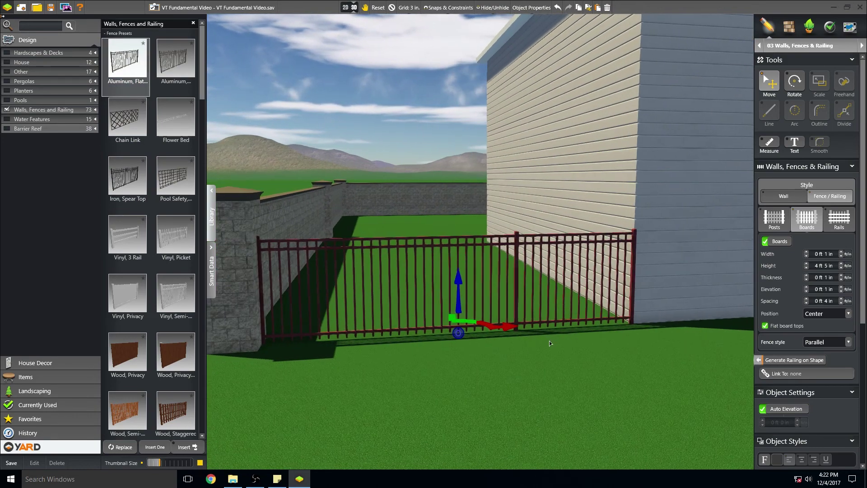
{"action": "middle_click_drag", "start_coordinate": [536, 362], "coordinate": [534, 361]}
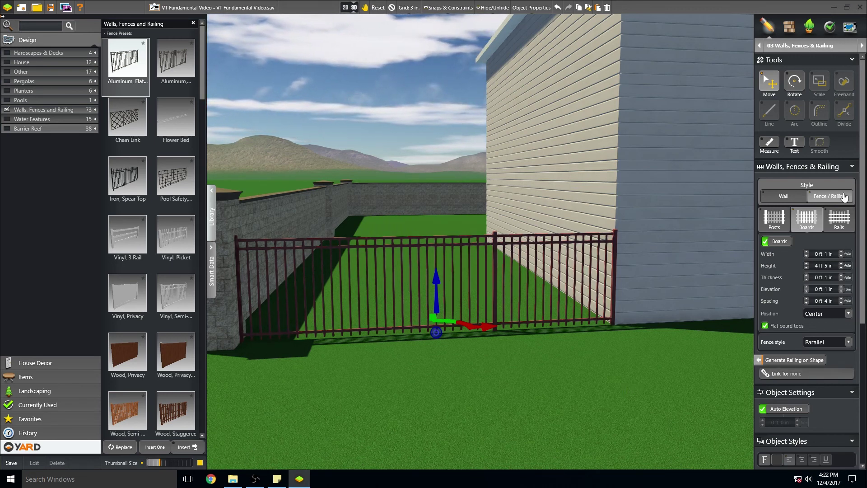
{"action": "left_click", "coordinate": [774, 222]}
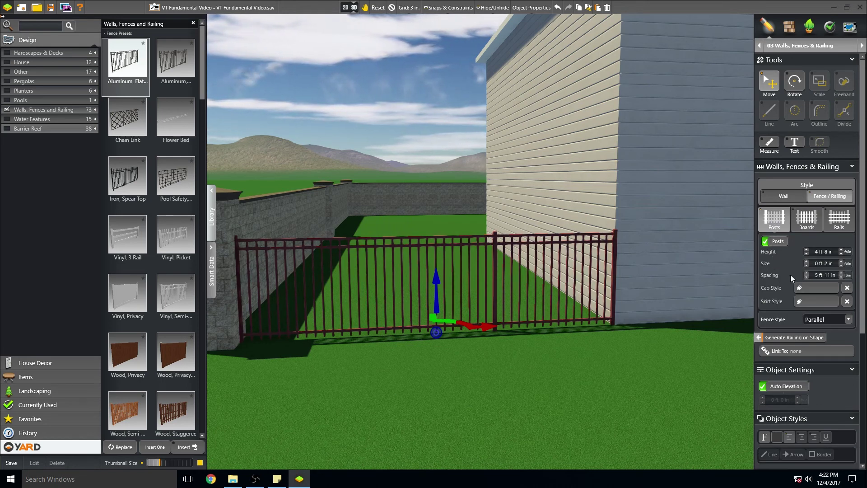
{"action": "left_click", "coordinate": [841, 277]}
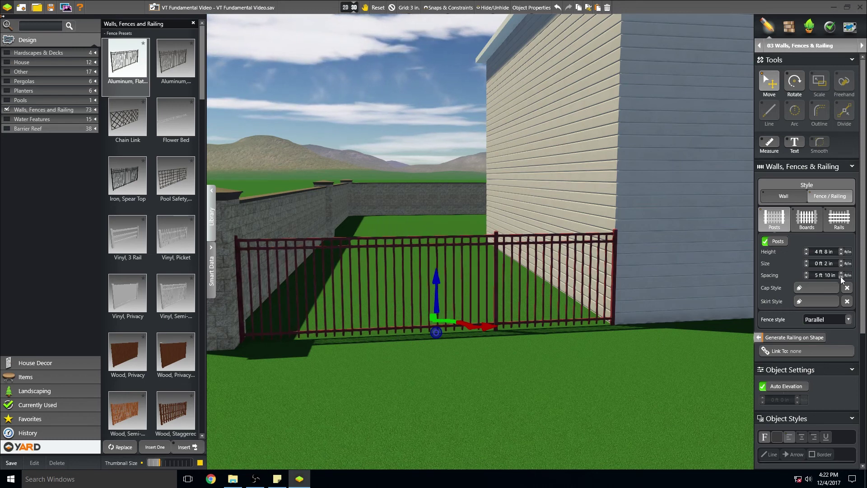
{"action": "left_click", "coordinate": [841, 277]}
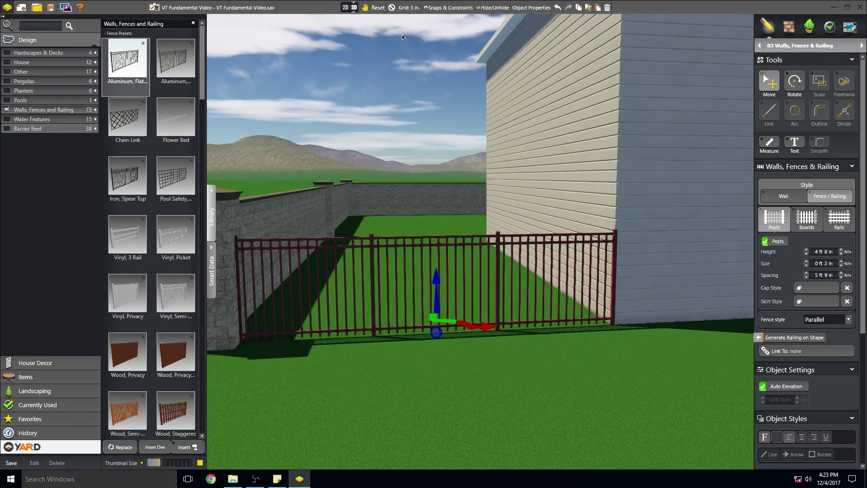
{"action": "left_click", "coordinate": [389, 15]}
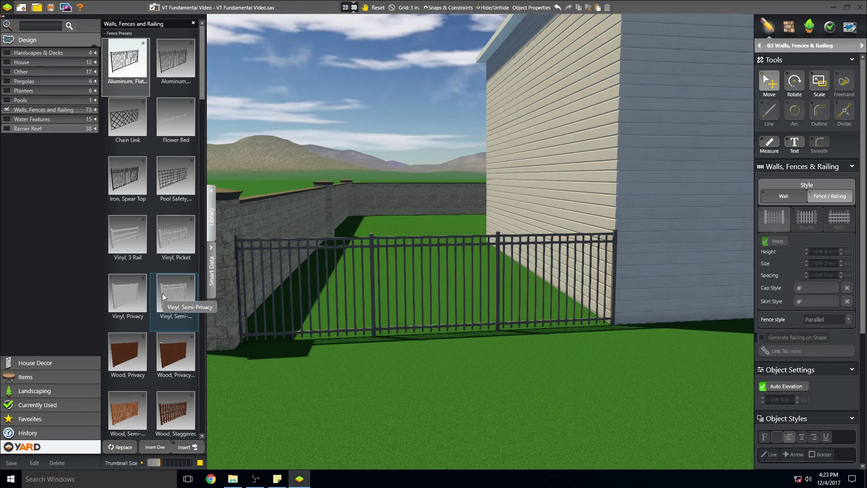
{"action": "left_click", "coordinate": [214, 222]}
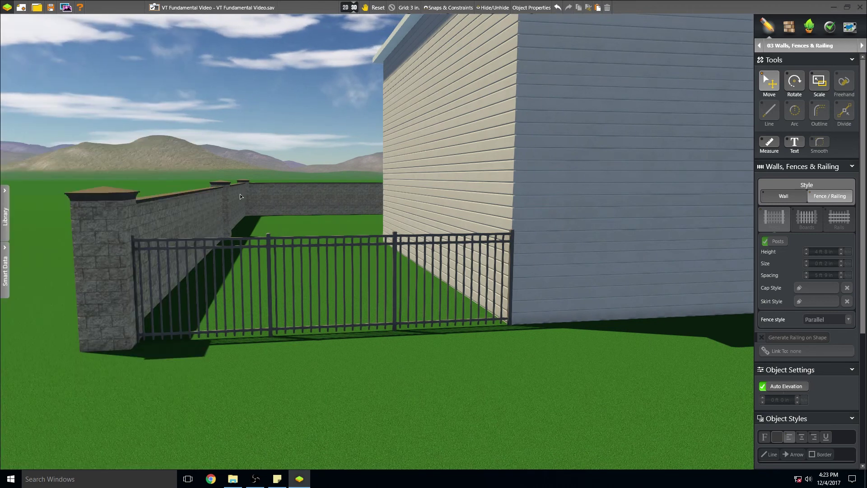
- Save the project in the 2D plan and advance to the Terrain stage
{"action": "left_click", "coordinate": [345, 7]}
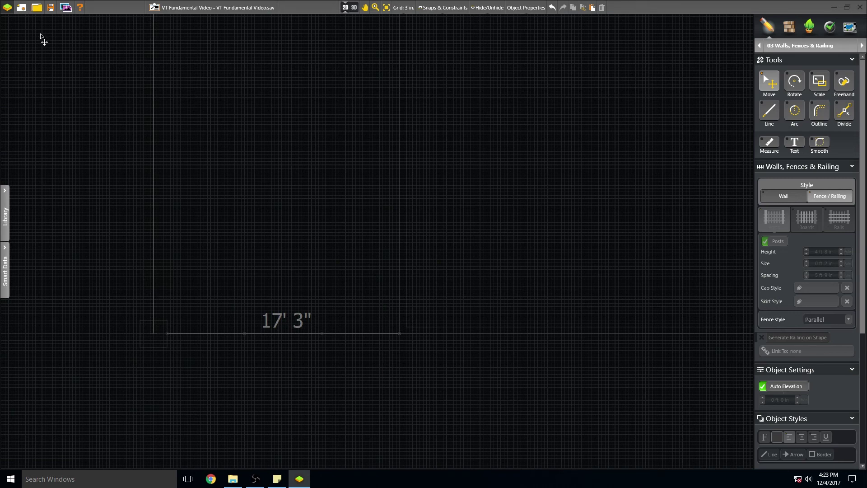
{"action": "left_click", "coordinate": [49, 8]}
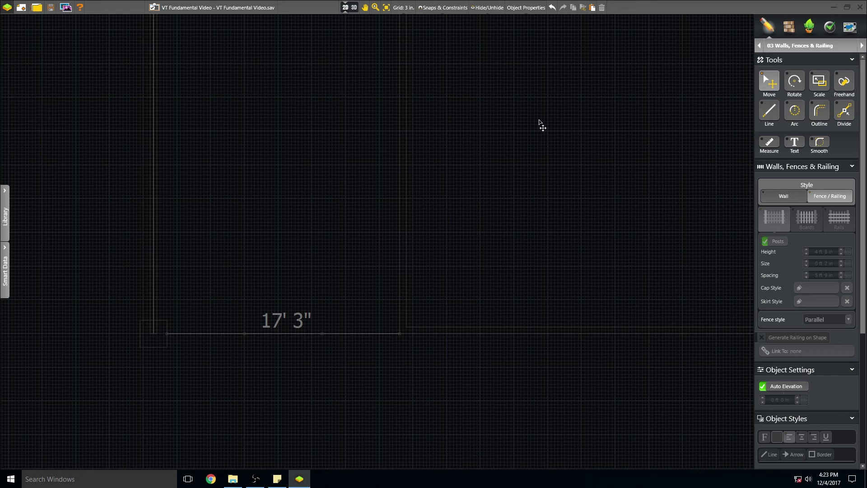
{"action": "left_click", "coordinate": [861, 46]}
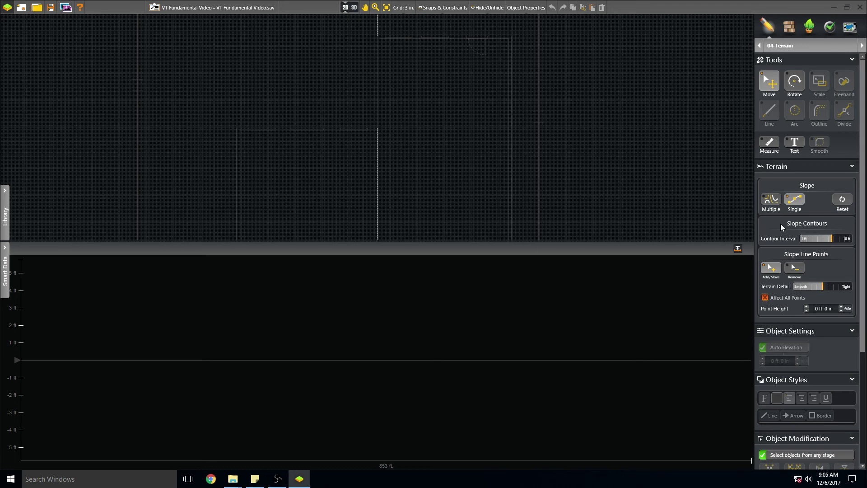
- Add a slope point where the terrain slope line crosses the yard's upper wall and set its height to 5 ft
{"action": "scroll", "coordinate": [360, 110], "scroll_direction": "down", "scroll_amount": 3}
{"action": "middle_click_drag", "start_coordinate": [355, 159], "coordinate": [355, 164]}
{"action": "scroll", "coordinate": [354, 164], "scroll_direction": "down", "scroll_amount": 1}
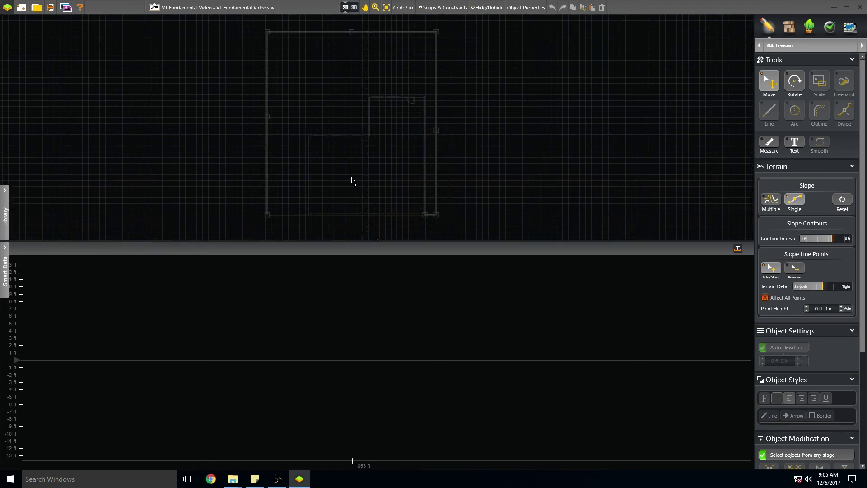
{"action": "middle_click_drag", "start_coordinate": [358, 186], "coordinate": [386, 193]}
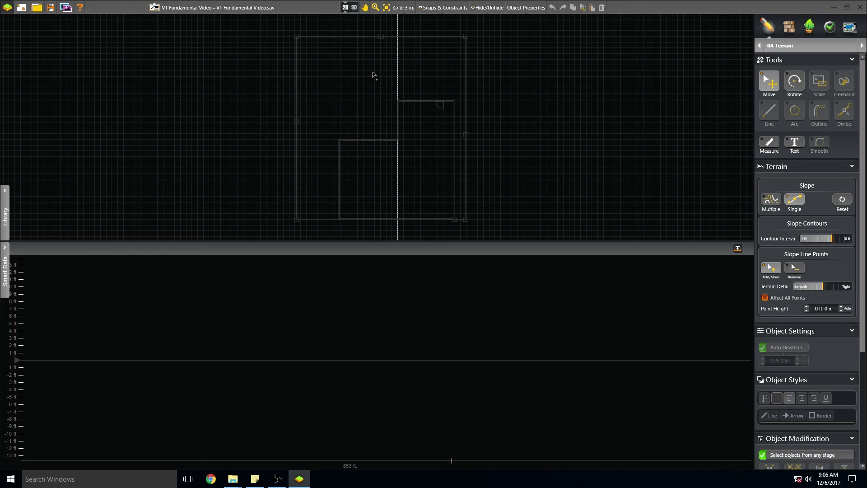
{"action": "scroll", "coordinate": [367, 93], "scroll_direction": "up", "scroll_amount": 1}
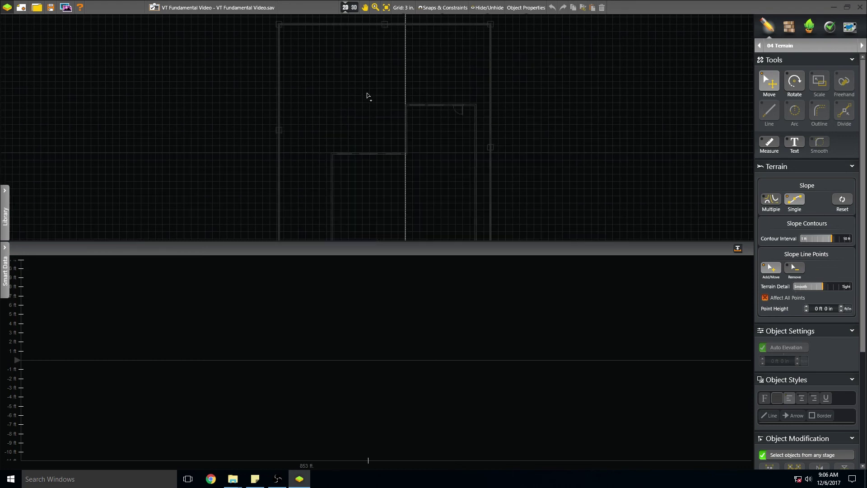
{"action": "scroll", "coordinate": [382, 91], "scroll_direction": "up", "scroll_amount": 1}
{"action": "middle_click_drag", "start_coordinate": [381, 91], "coordinate": [367, 163]}
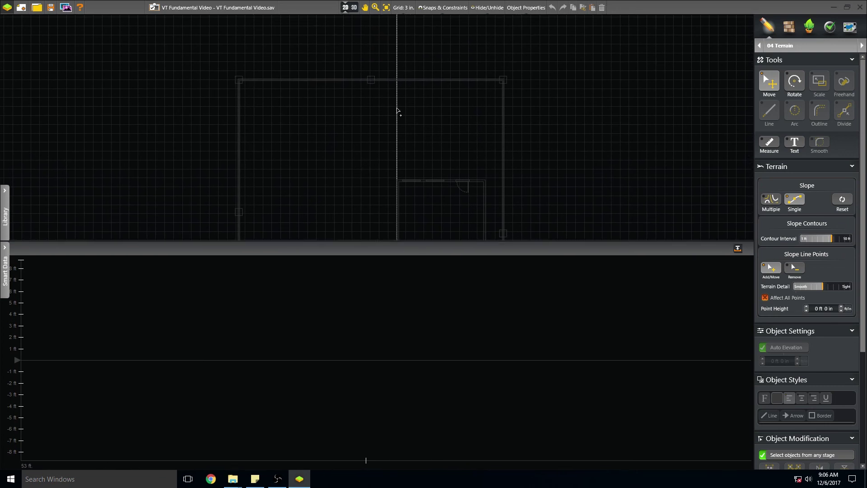
{"action": "left_click", "coordinate": [396, 81]}
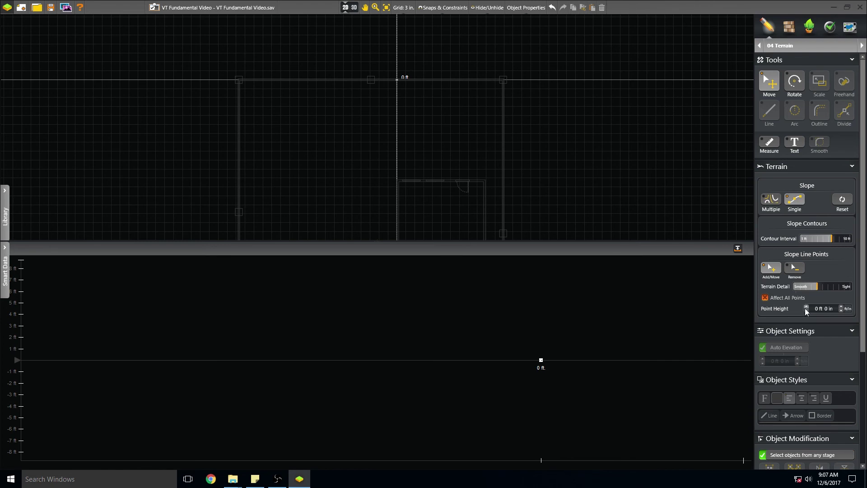
{"action": "scroll", "coordinate": [806, 307], "scroll_direction": "up", "scroll_amount": 4}
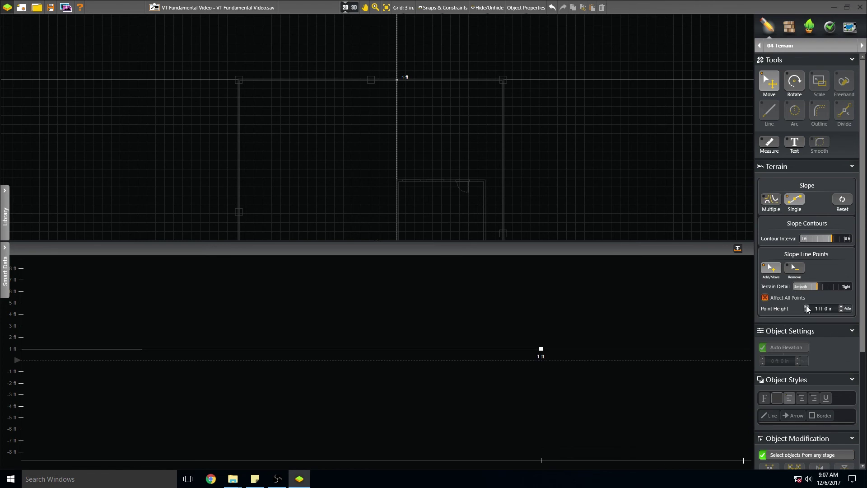
{"action": "scroll", "coordinate": [807, 308], "scroll_direction": "up", "scroll_amount": 1}
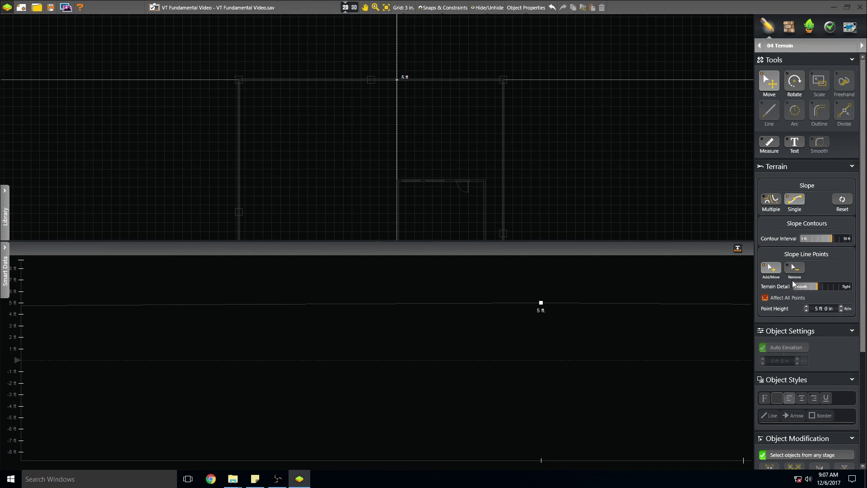
- Add a second slope point on the line between the upper wall and the house, with its height set to 0 ft
{"action": "left_click", "coordinate": [398, 111]}
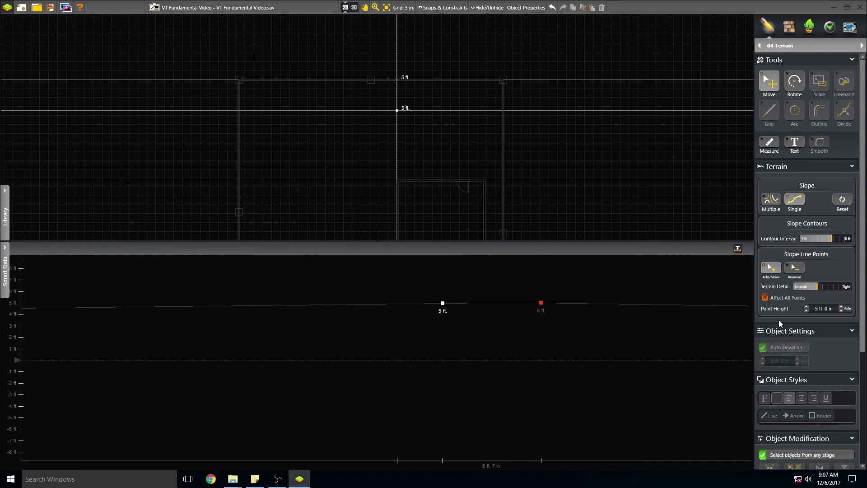
{"action": "left_click", "coordinate": [806, 310]}
{"action": "left_click", "coordinate": [806, 310]}
{"action": "left_click", "coordinate": [806, 310]}
{"action": "left_click", "coordinate": [806, 311]}
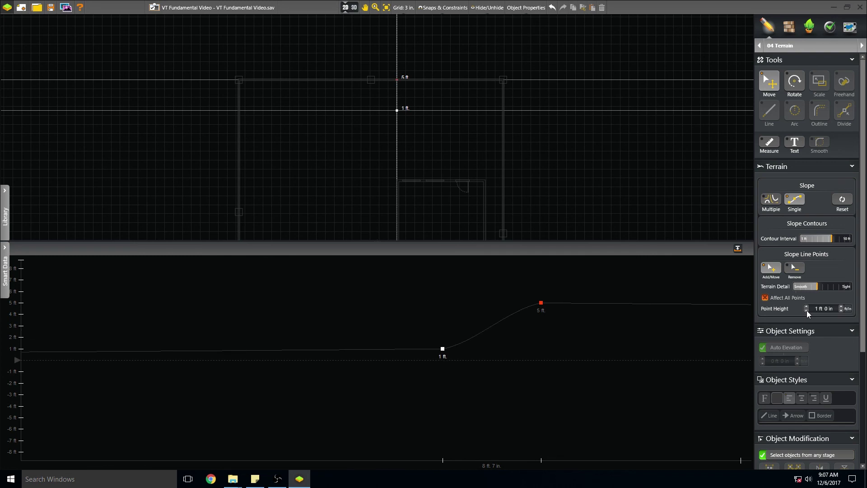
{"action": "left_click", "coordinate": [806, 310]}
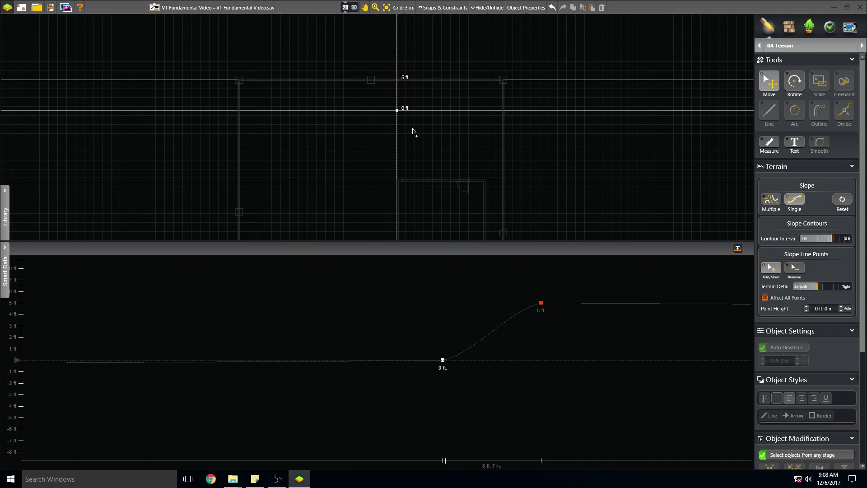
- Move the 0 ft slope point along the line so it sits 10 ft from the 5 ft point
{"action": "mouse_move", "coordinate": [397, 111]}
{"action": "left_mouse_down"}
{"action": "mouse_move", "coordinate": [397, 127]}
{"action": "mouse_move", "coordinate": [398, 108]}
{"action": "mouse_move", "coordinate": [397, 118]}
{"action": "left_mouse_up"}
{"action": "scroll", "coordinate": [396, 118], "scroll_direction": "up", "scroll_amount": 2}
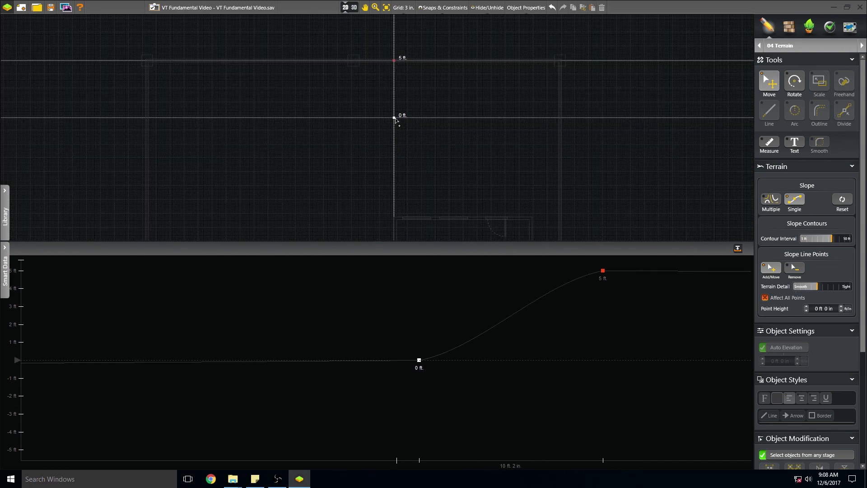
{"action": "scroll", "coordinate": [393, 121], "scroll_direction": "up", "scroll_amount": 2}
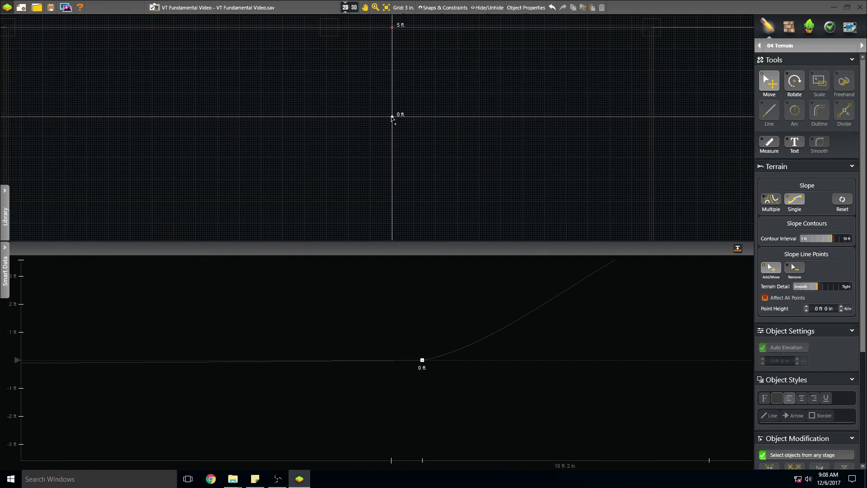
{"action": "left_click_drag", "start_coordinate": [392, 117], "coordinate": [391, 116]}
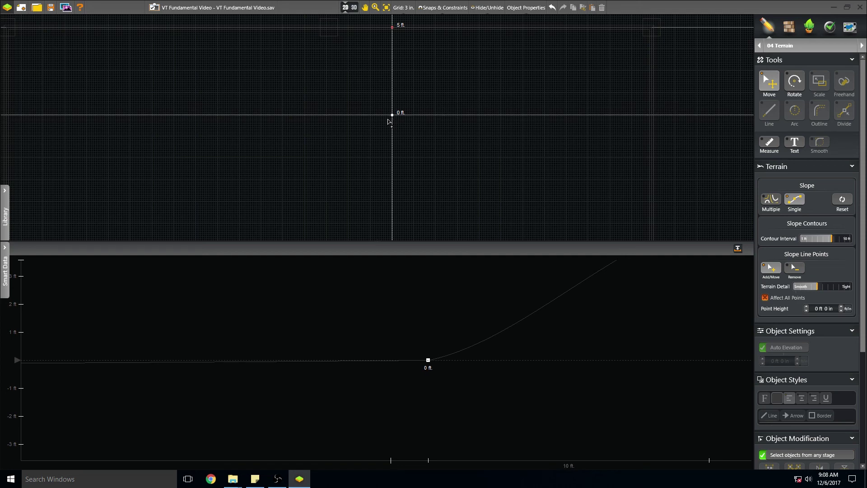
{"action": "scroll", "coordinate": [377, 131], "scroll_direction": "down", "scroll_amount": 3}
{"action": "scroll", "coordinate": [374, 129], "scroll_direction": "down", "scroll_amount": 2}
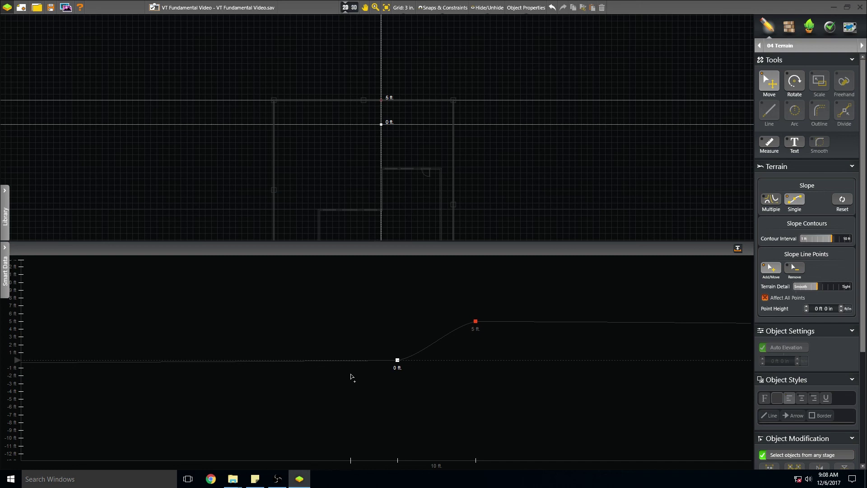
{"action": "middle_click_drag", "start_coordinate": [369, 381], "coordinate": [470, 357]}
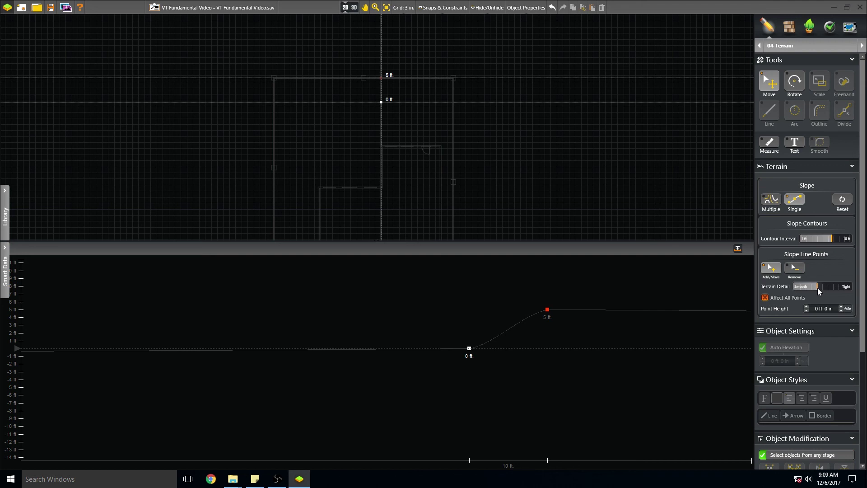
- Set the terrain detail to the full Tight setting and inspect the yard's slope and walls in 3D
{"action": "left_click_drag", "start_coordinate": [817, 289], "coordinate": [854, 287]}
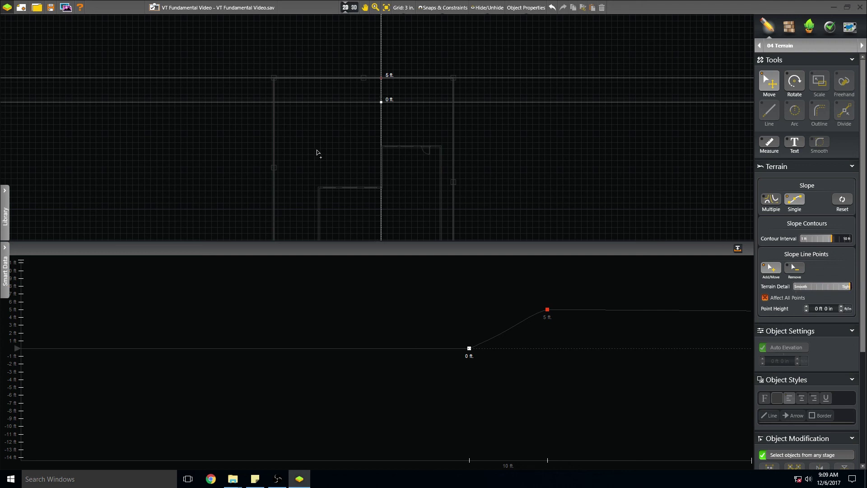
{"action": "left_click", "coordinate": [352, 10]}
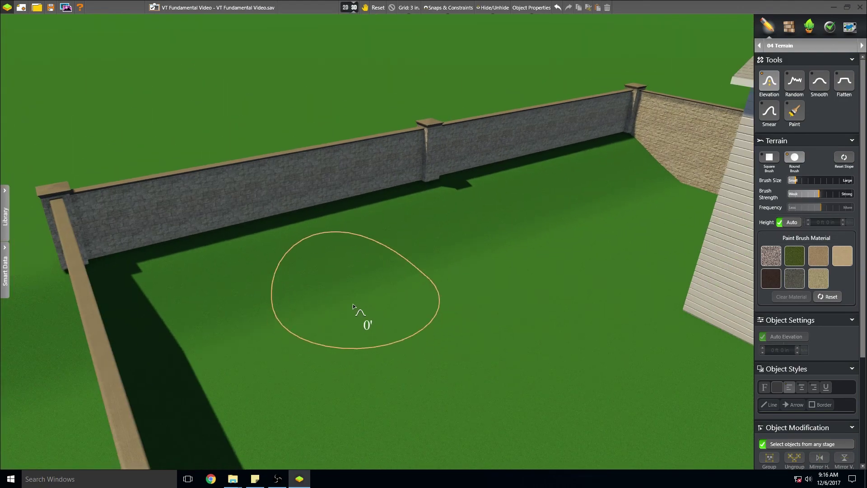
{"action": "mouse_move", "coordinate": [298, 342]}
{"action": "right_mouse_down"}
{"action": "mouse_move", "coordinate": [321, 340]}
{"action": "mouse_move", "coordinate": [309, 346]}
{"action": "right_mouse_up"}
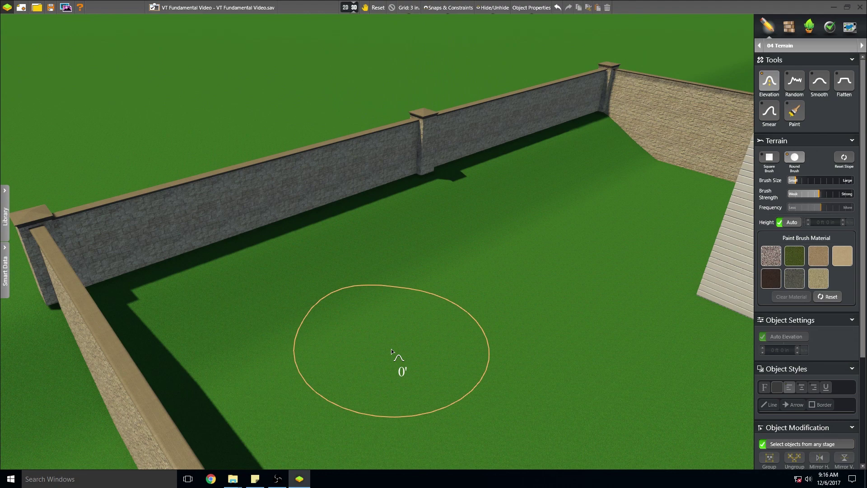
{"action": "key", "text": "Down"}
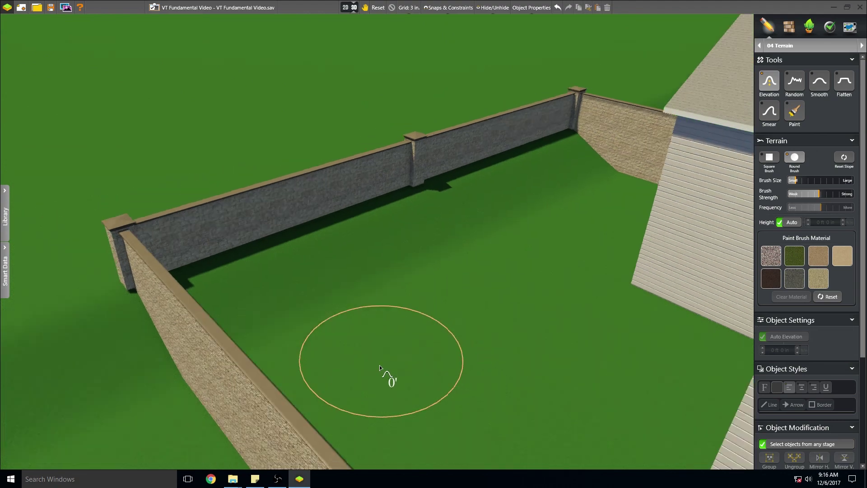
{"action": "key", "text": "Down"}
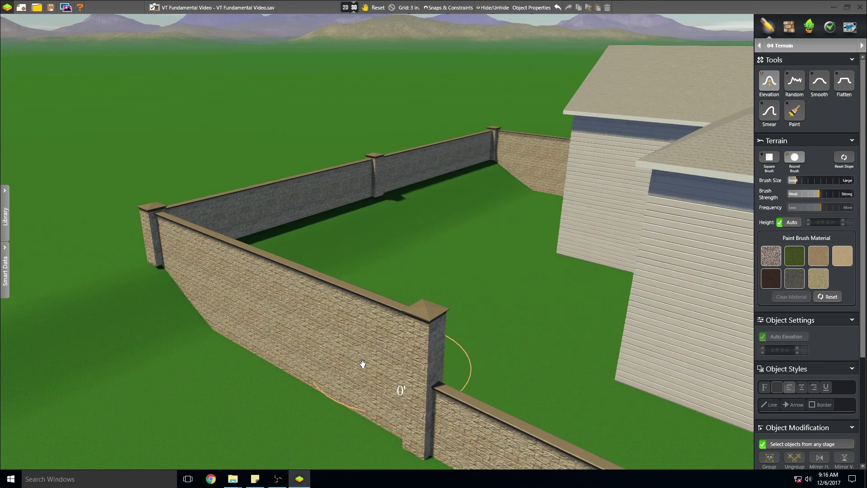
- Return to the 2D plan, save the project and advance to the stage after Terrain
{"action": "left_click", "coordinate": [346, 8]}
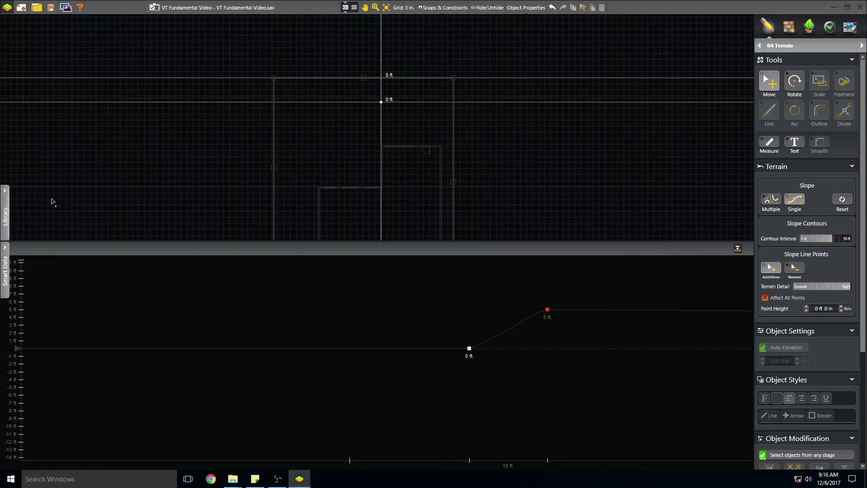
{"action": "left_click", "coordinate": [50, 9]}
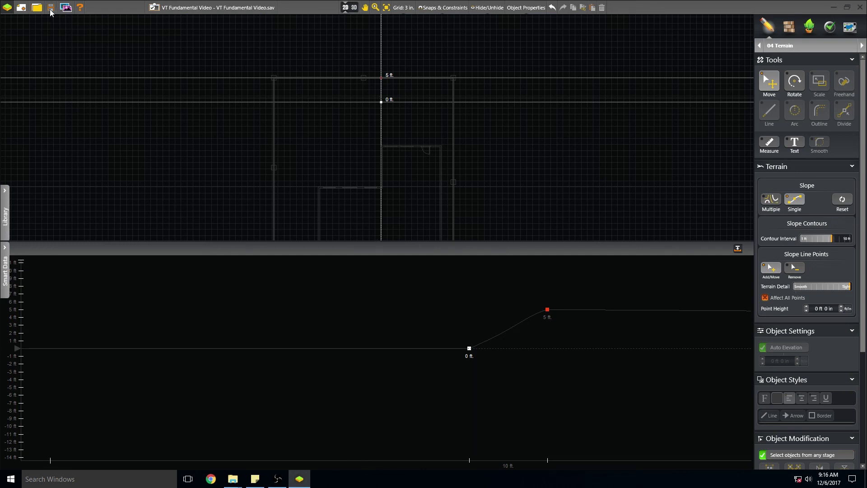
{"action": "left_click", "coordinate": [862, 47]}
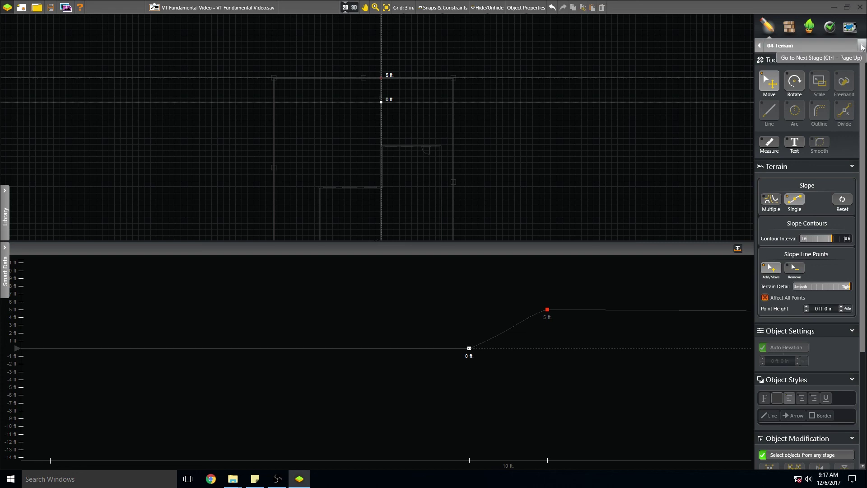